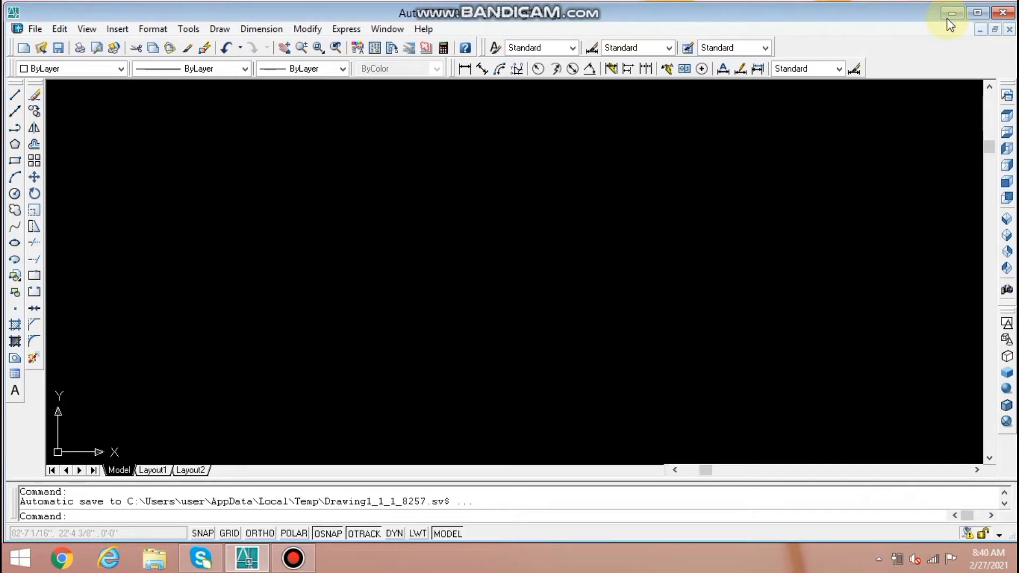
Run MVSETUP with no paper space, Architectural units, scale factor 96 and a 12 by 14 paper border
{"action": "type", "text": "m"}
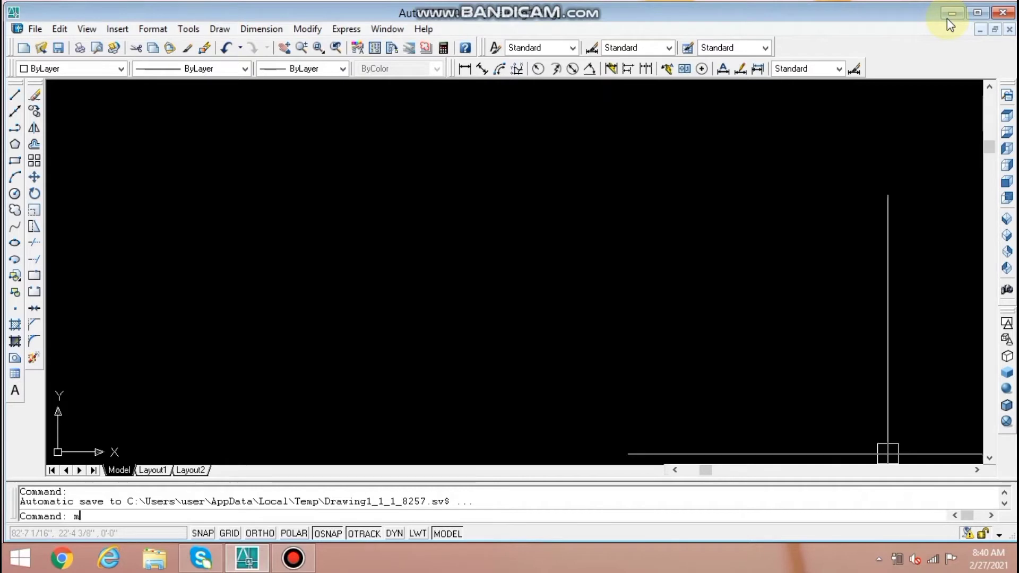
{"action": "type", "text": "vsetup"}
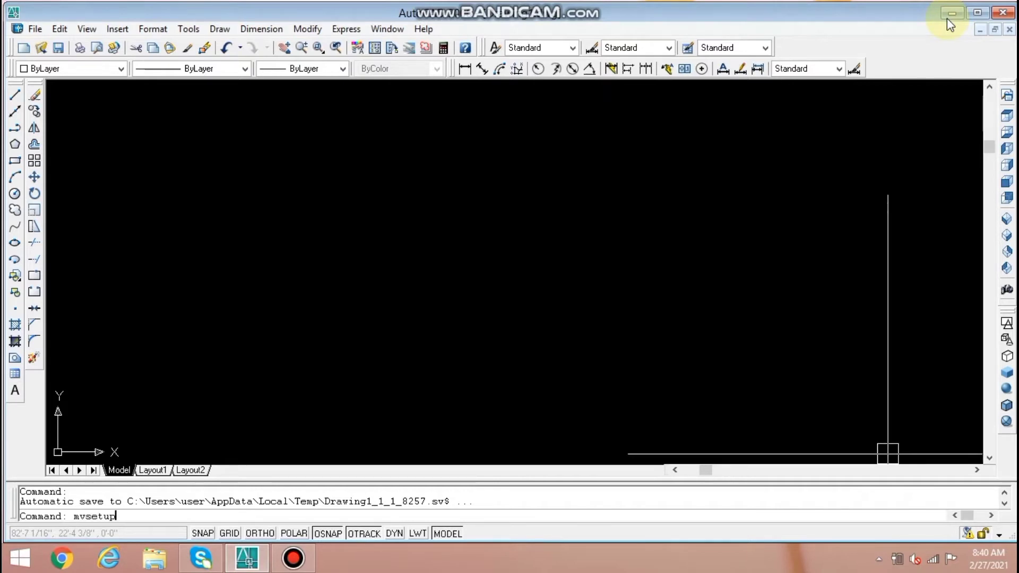
{"action": "key", "text": "Return"}
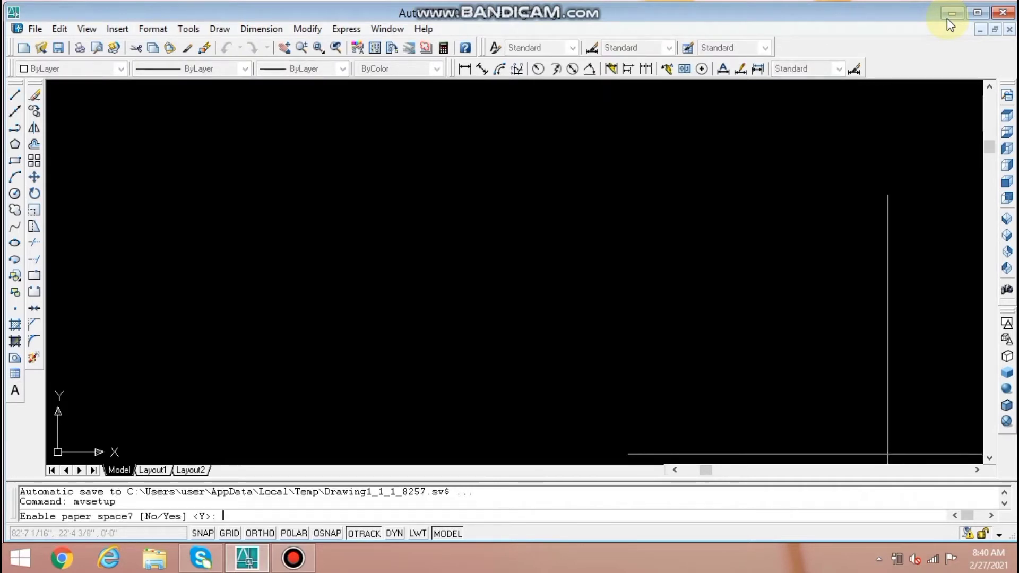
{"action": "type", "text": "n"}
{"action": "key", "text": "Return"}
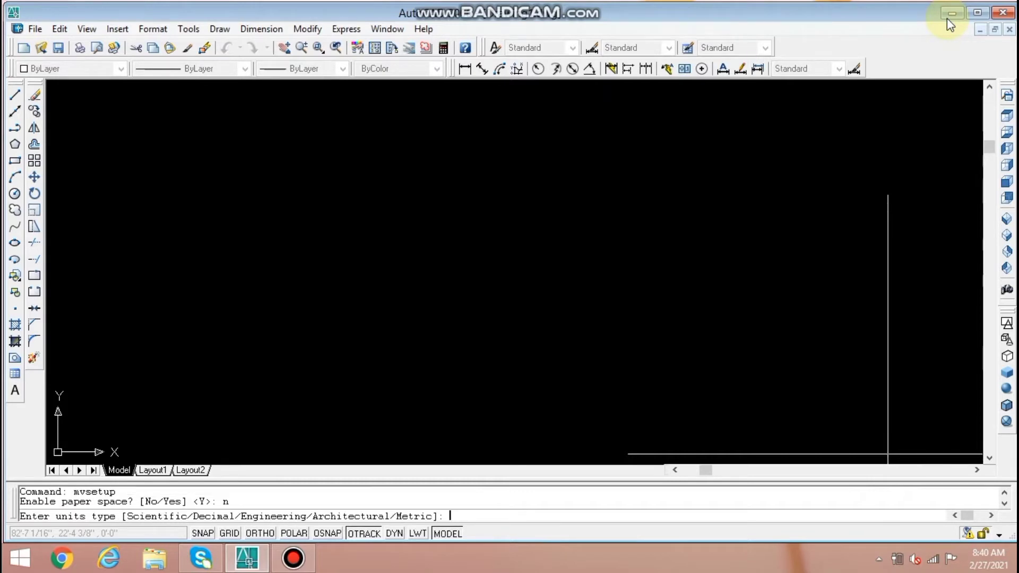
{"action": "type", "text": "a"}
{"action": "key", "text": "Return"}
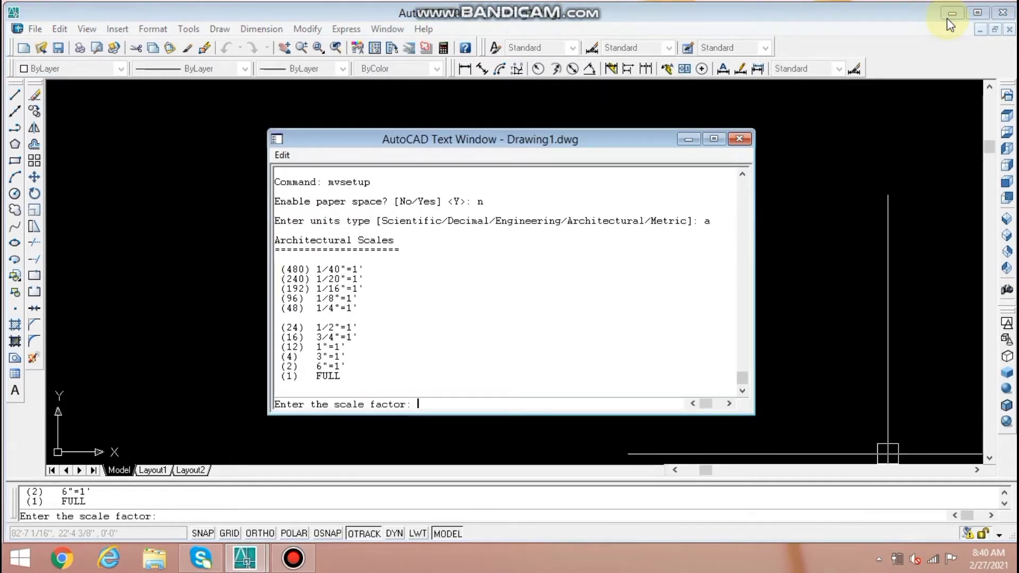
{"action": "type", "text": "96"}
{"action": "key", "text": "Return"}
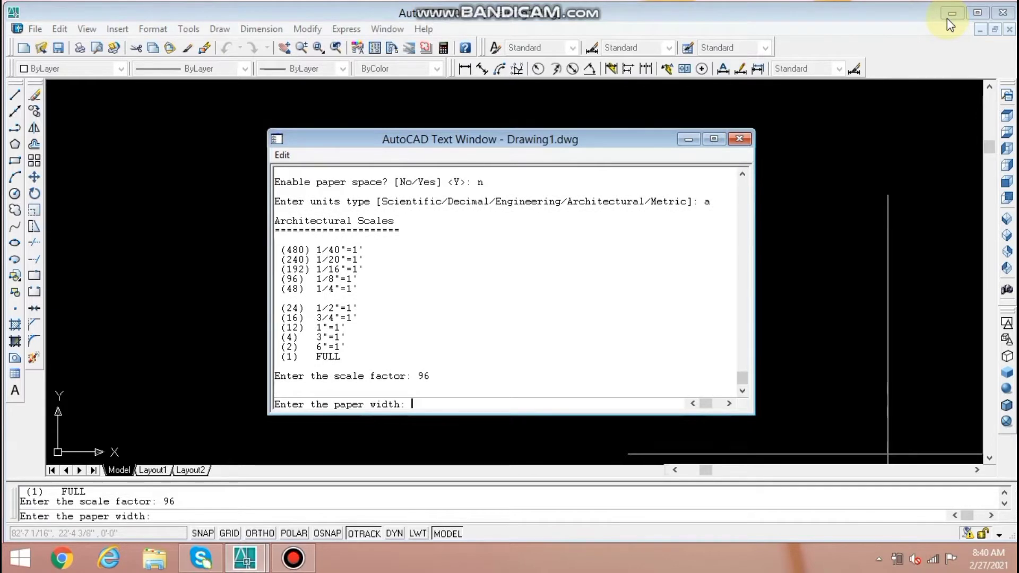
{"action": "type", "text": "12"}
{"action": "key", "text": "Return"}
{"action": "type", "text": "1"}
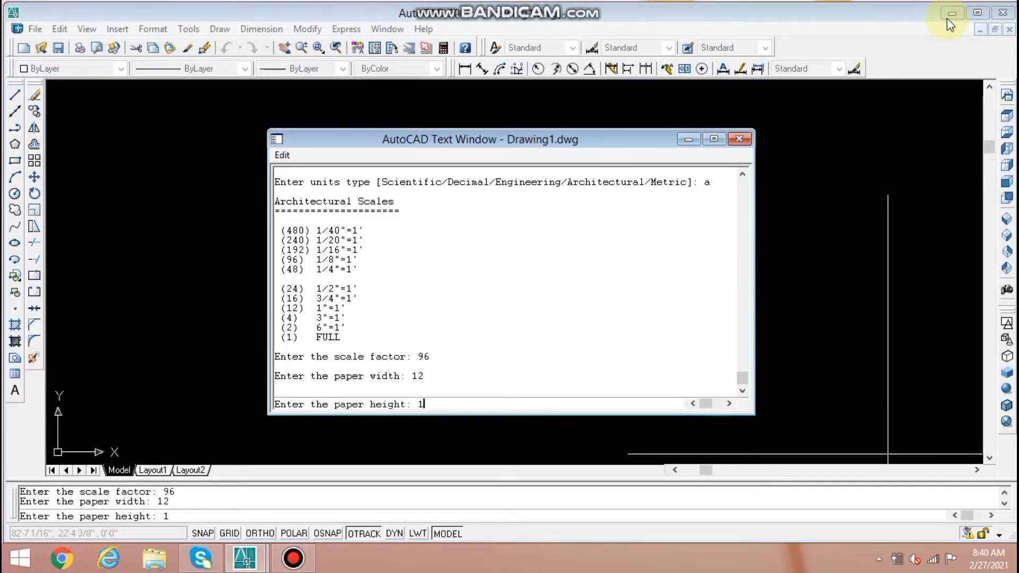
{"action": "type", "text": "4"}
{"action": "key", "text": "Return"}
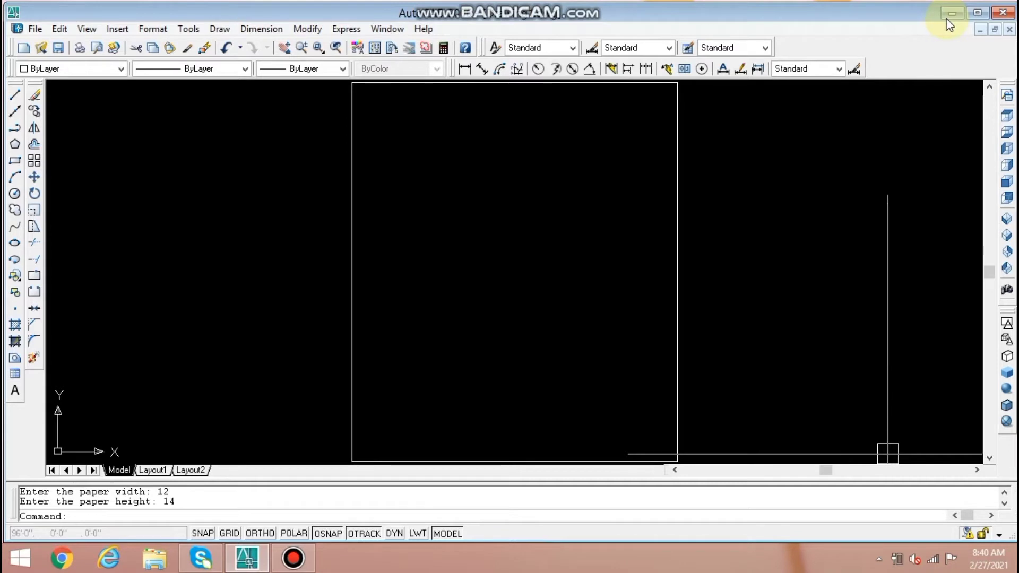
Erase the paper border rectangle, then undo the erase to restore it
{"action": "type", "text": "e"}
{"action": "key", "text": "Return"}
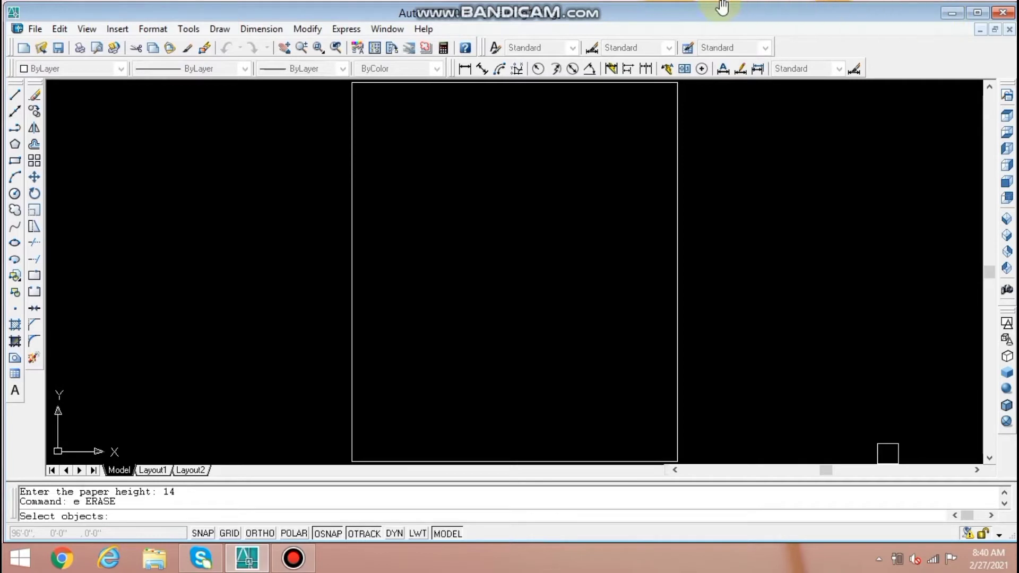
{"action": "left_click", "coordinate": [685, 176]}
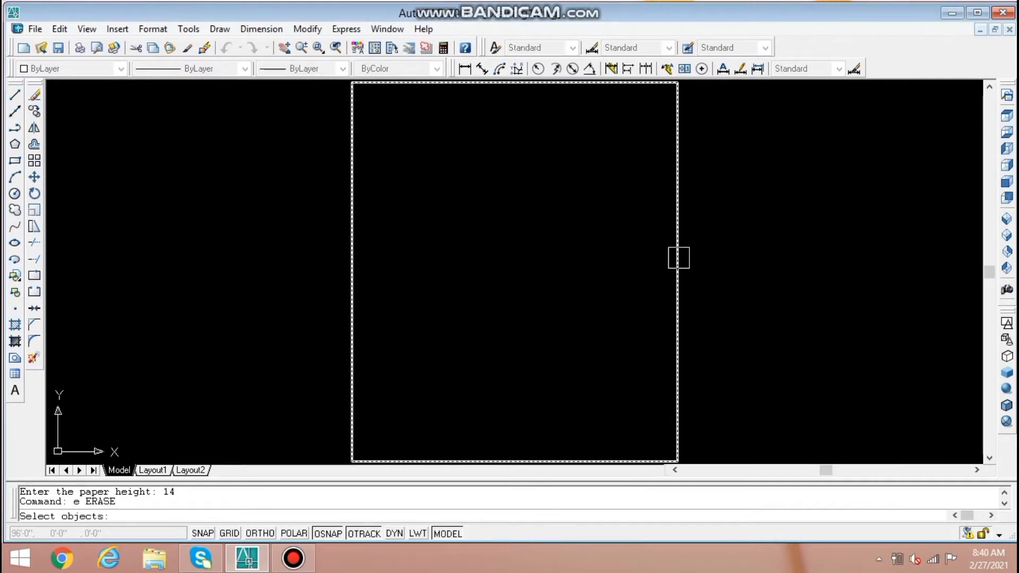
{"action": "left_click", "coordinate": [679, 258]}
{"action": "key", "text": "Return"}
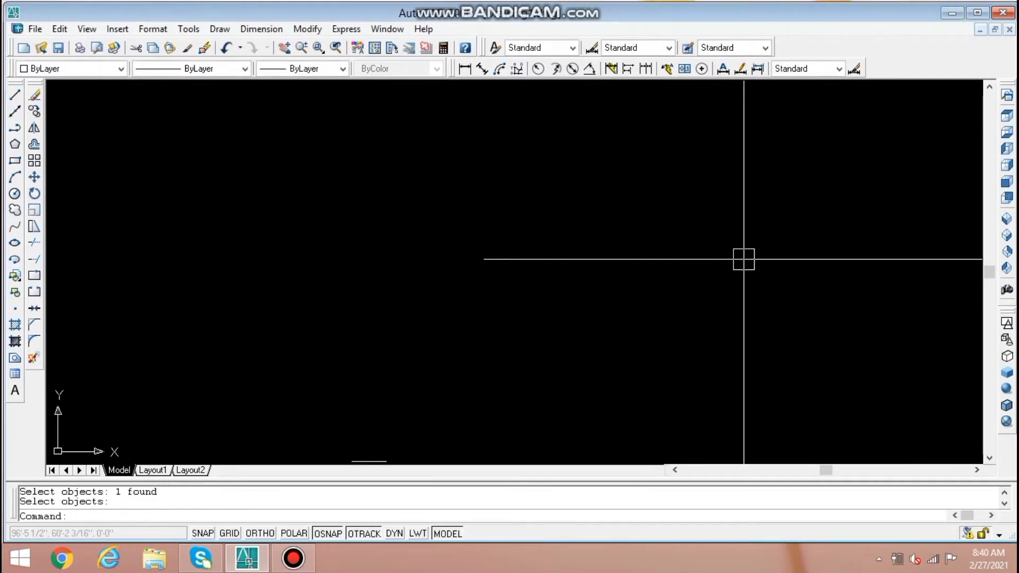
{"action": "key", "text": "ctrl+z"}
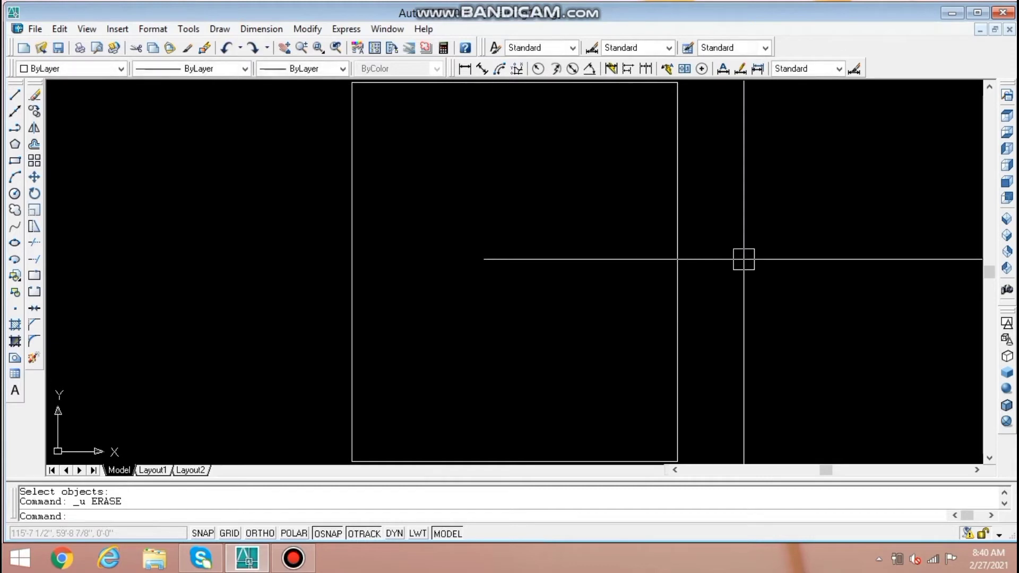
Erase the border rectangle again using a crossing window selection
{"action": "type", "text": "e"}
{"action": "key", "text": "Return"}
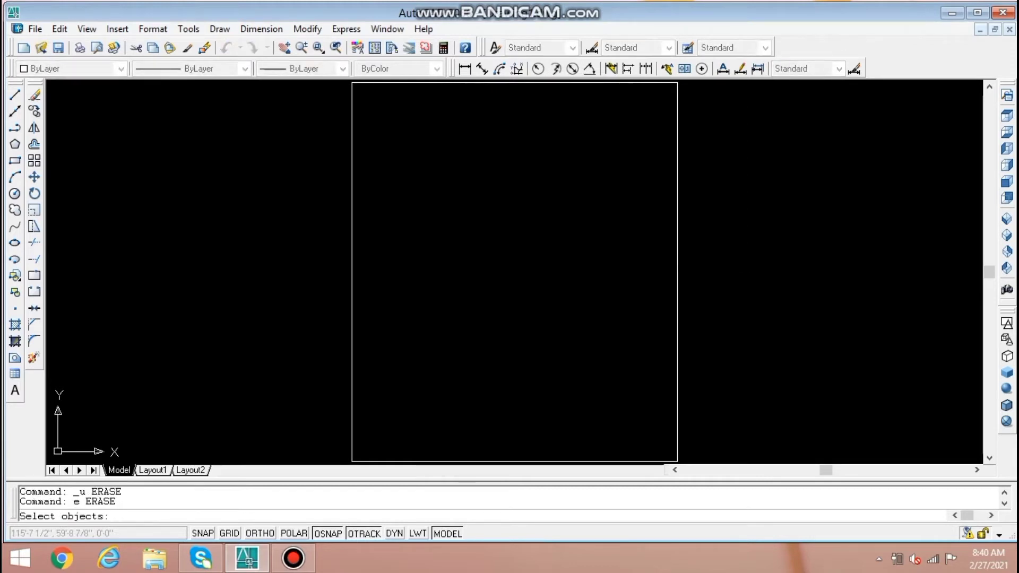
{"action": "left_click", "coordinate": [748, 357]}
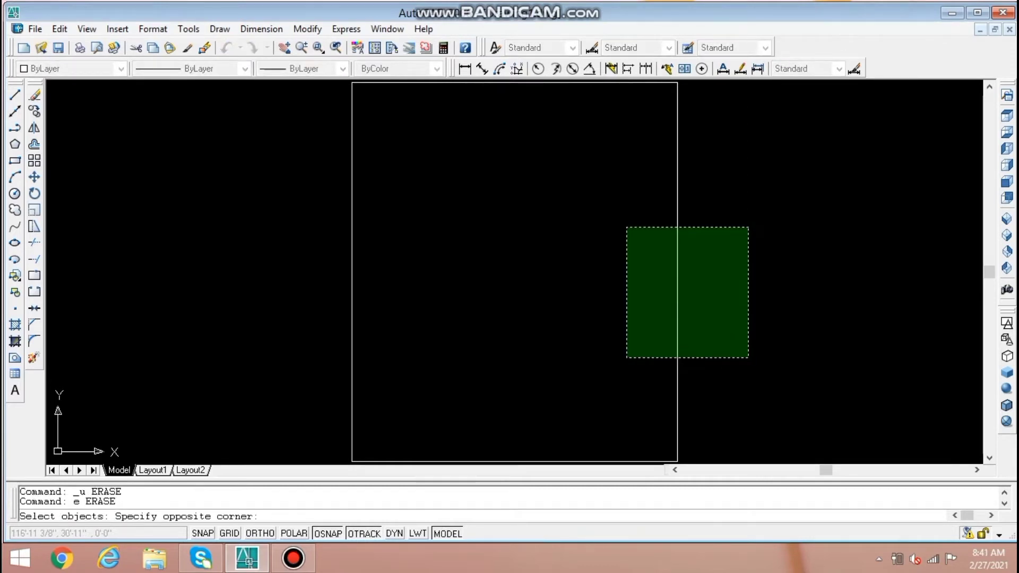
{"action": "left_click", "coordinate": [627, 227]}
{"action": "key", "text": "Return"}
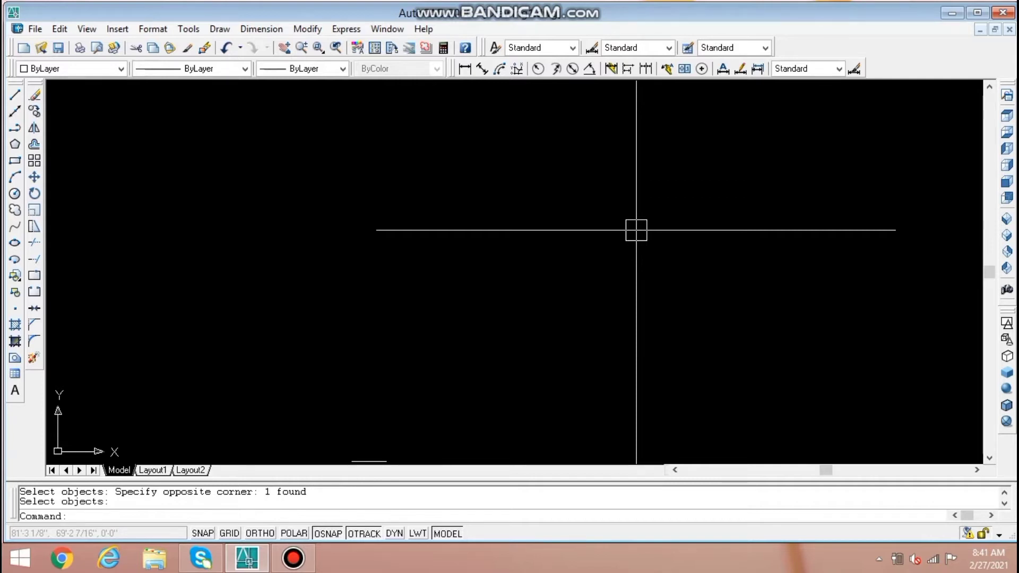
Draw one long, gently sloping line across the drawing area
{"action": "type", "text": "l"}
{"action": "key", "text": "Return"}
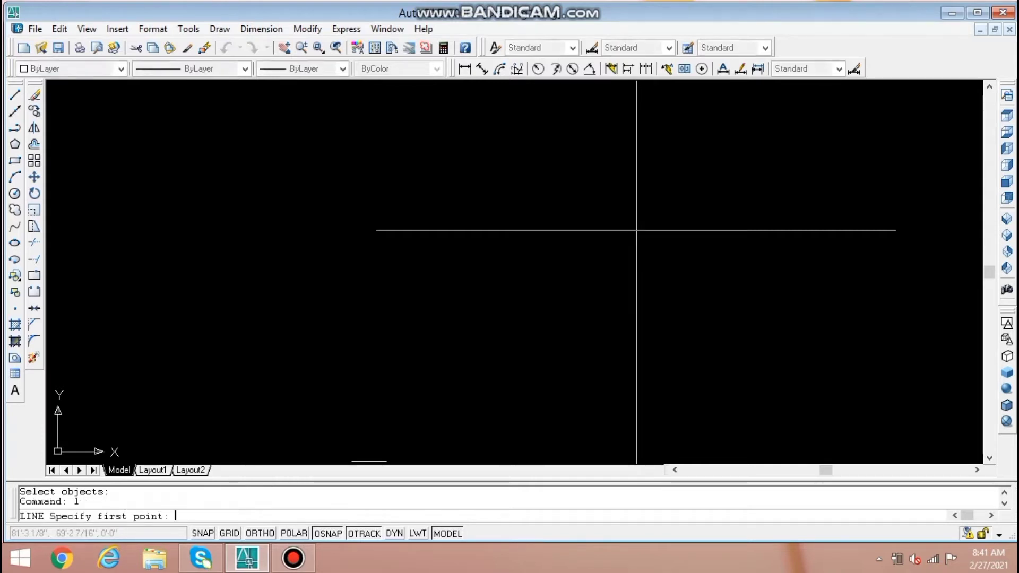
{"action": "left_click", "coordinate": [239, 248]}
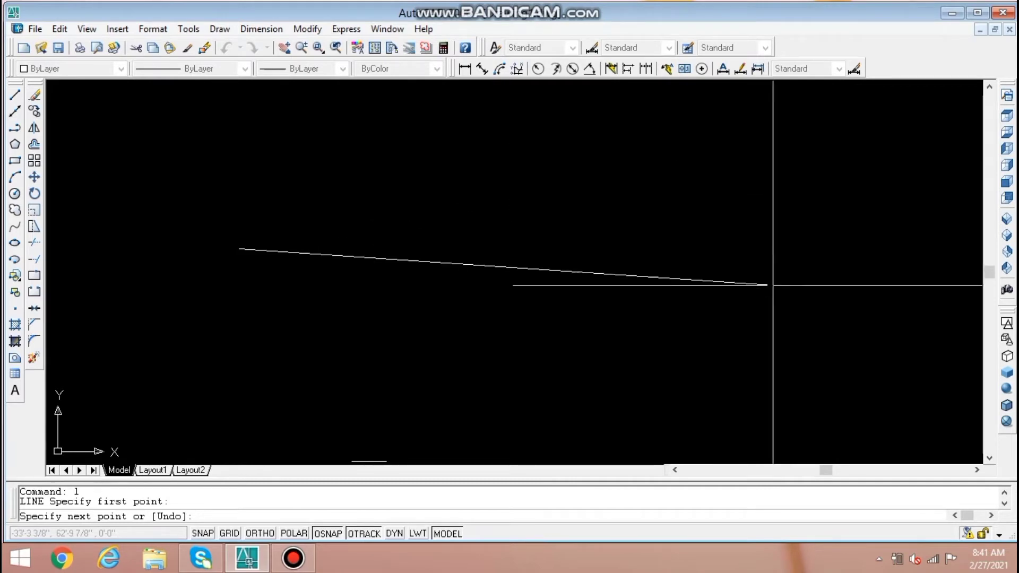
{"action": "key", "text": "F8"}
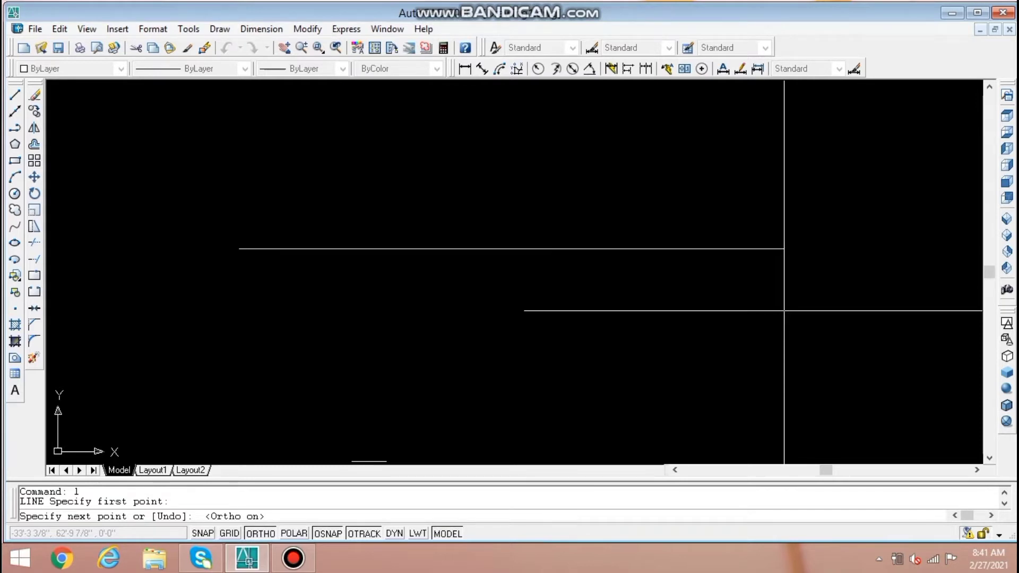
{"action": "key", "text": "F8"}
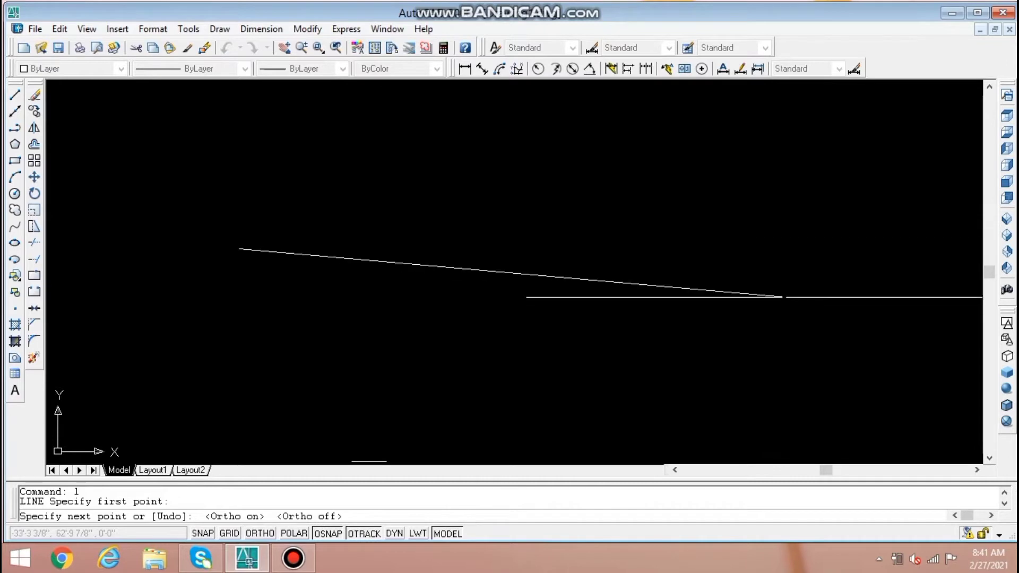
{"action": "left_click", "coordinate": [835, 289]}
{"action": "key", "text": "Escape"}
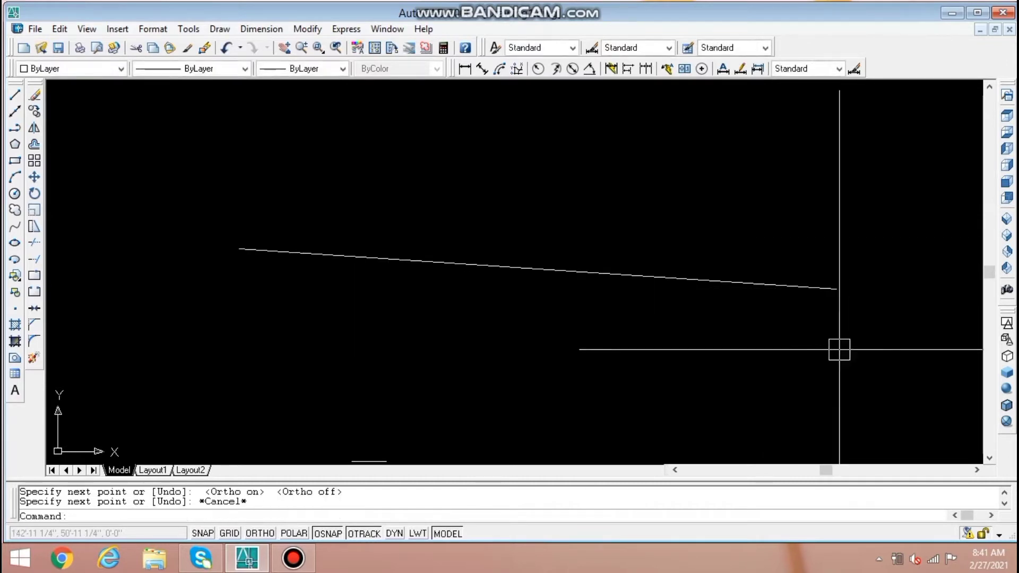
{"action": "key", "text": "Escape"}
Draw three near-vertical lines crossing the long line on its right side
{"action": "type", "text": "l"}
{"action": "key", "text": "Return"}
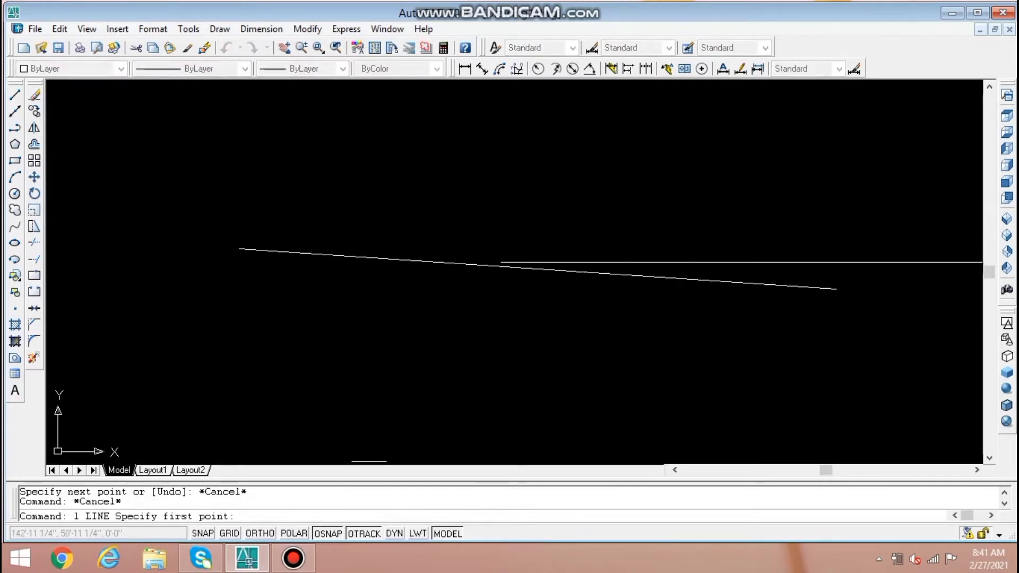
{"action": "left_click", "coordinate": [722, 212]}
{"action": "left_click", "coordinate": [734, 384]}
{"action": "key", "text": "Return"}
{"action": "key", "text": "Return"}
{"action": "left_click", "coordinate": [641, 236]}
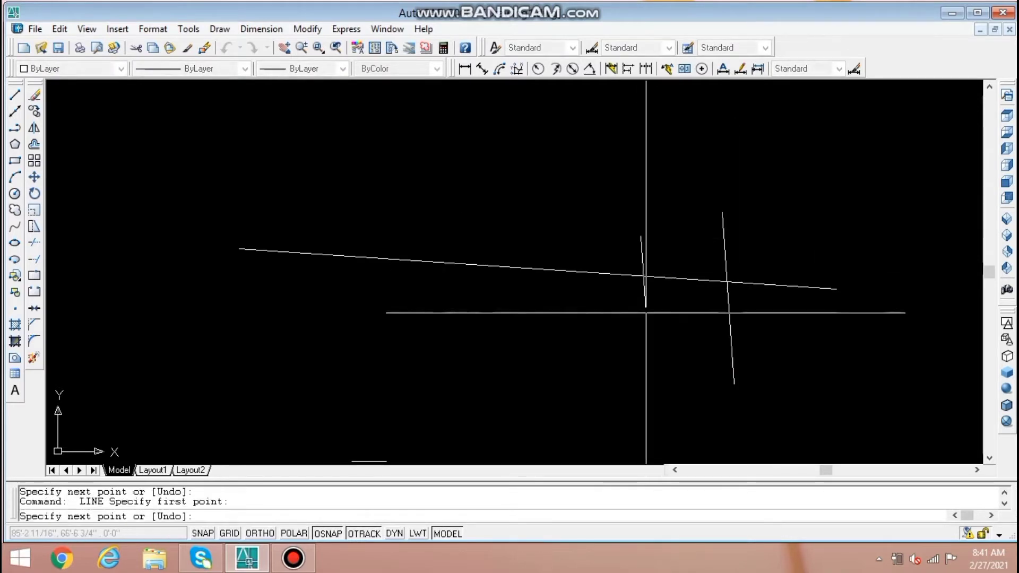
{"action": "left_click", "coordinate": [646, 317]}
{"action": "key", "text": "Return"}
{"action": "key", "text": "Return"}
{"action": "left_click", "coordinate": [515, 252]}
{"action": "left_click", "coordinate": [531, 317]}
{"action": "key", "text": "Return"}
Draw three more near-vertical lines on the left side, including the leftmost crossing line
{"action": "key", "text": "Return"}
{"action": "left_click", "coordinate": [405, 220]}
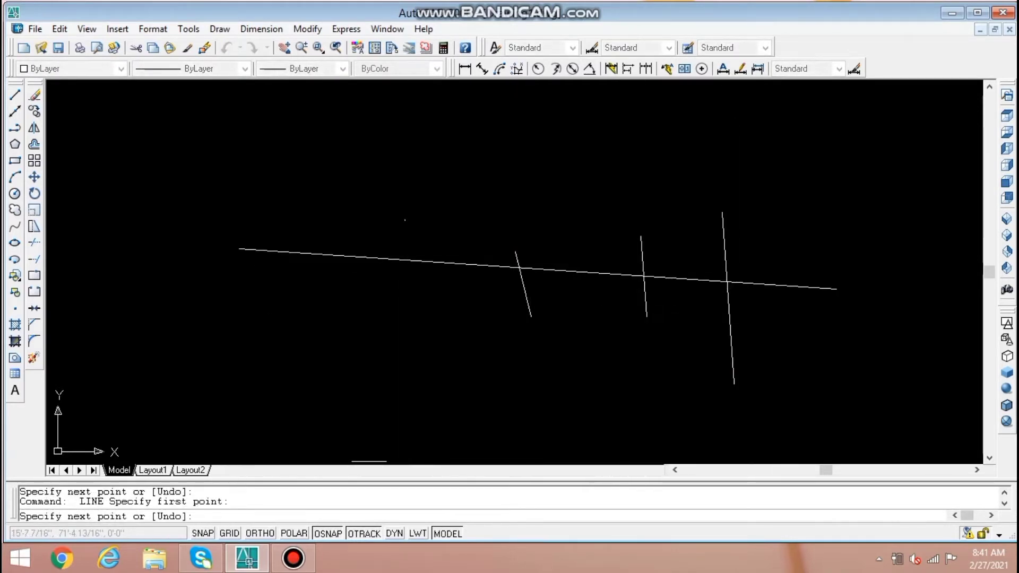
{"action": "left_click", "coordinate": [413, 356]}
{"action": "key", "text": "Return"}
{"action": "key", "text": "Return"}
{"action": "left_click", "coordinate": [350, 224]}
{"action": "left_click", "coordinate": [349, 270]}
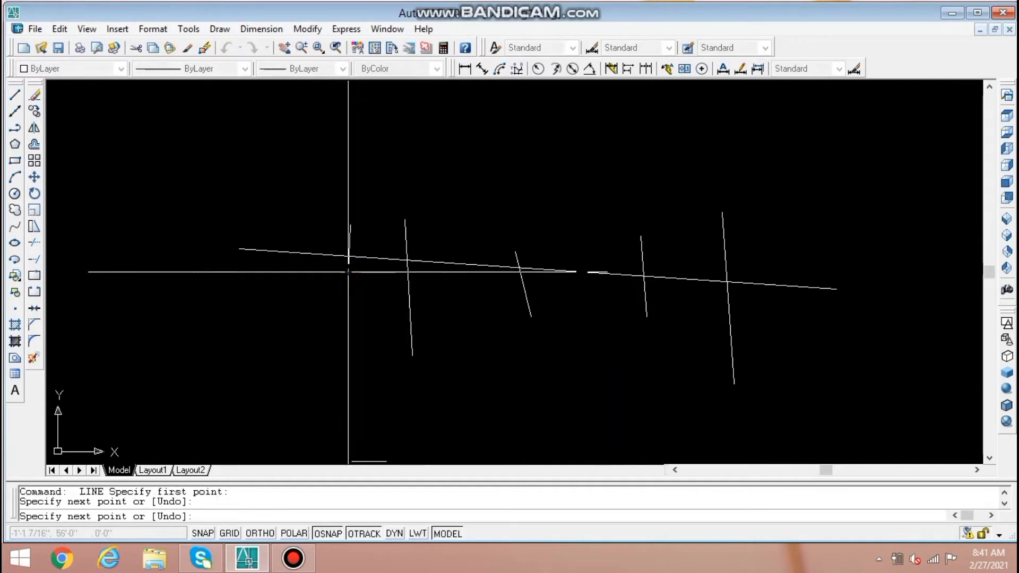
{"action": "key", "text": "Return"}
{"action": "key", "text": "Return"}
{"action": "left_click", "coordinate": [278, 200]}
{"action": "left_click", "coordinate": [303, 386]}
{"action": "key", "text": "Return"}
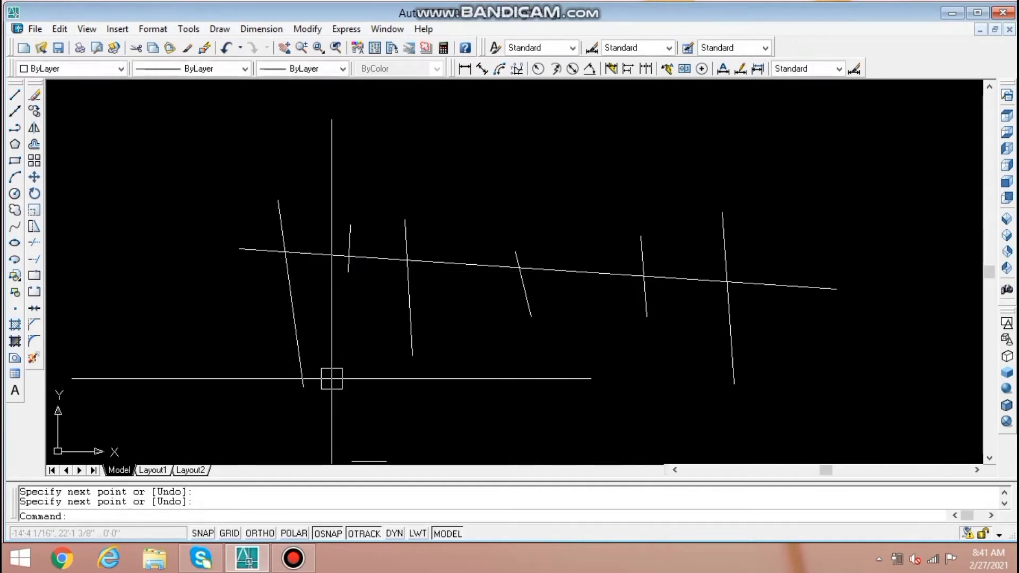
{"action": "key", "text": "Escape"}
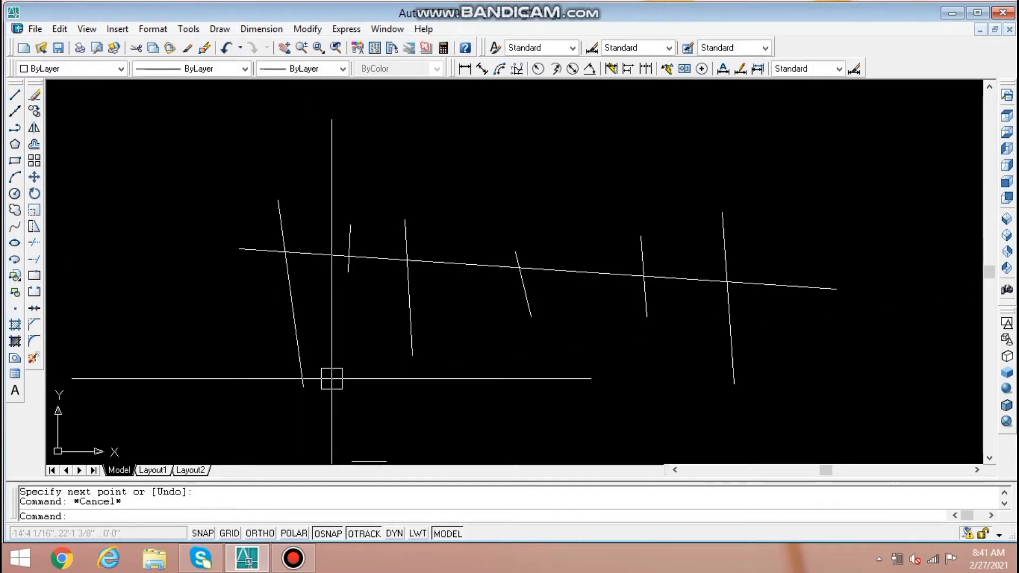
Start an erase and drag a crossing window selecting all seven lines, then cancel the selection
{"action": "key", "text": "Escape"}
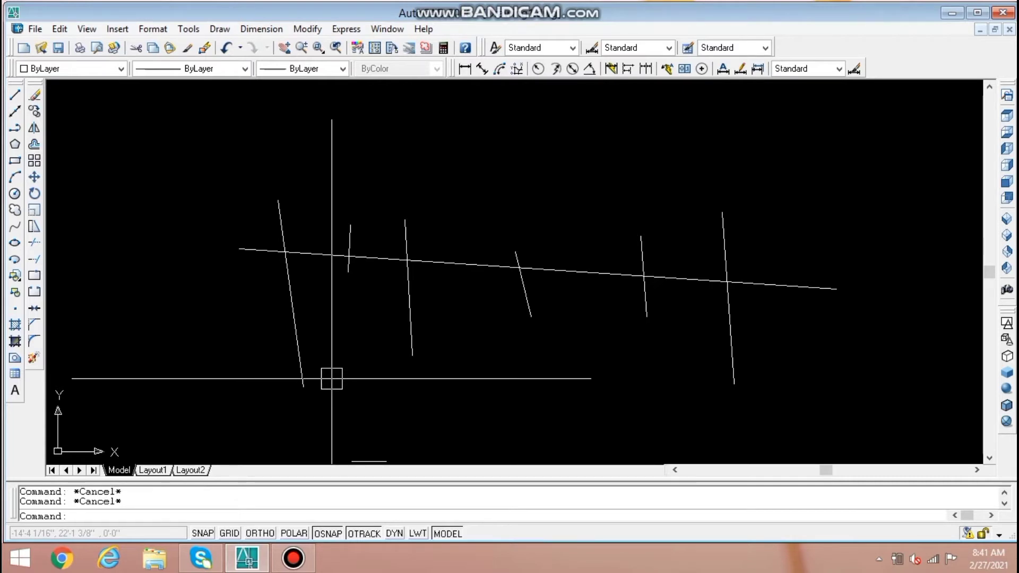
{"action": "type", "text": "e"}
{"action": "key", "text": "Return"}
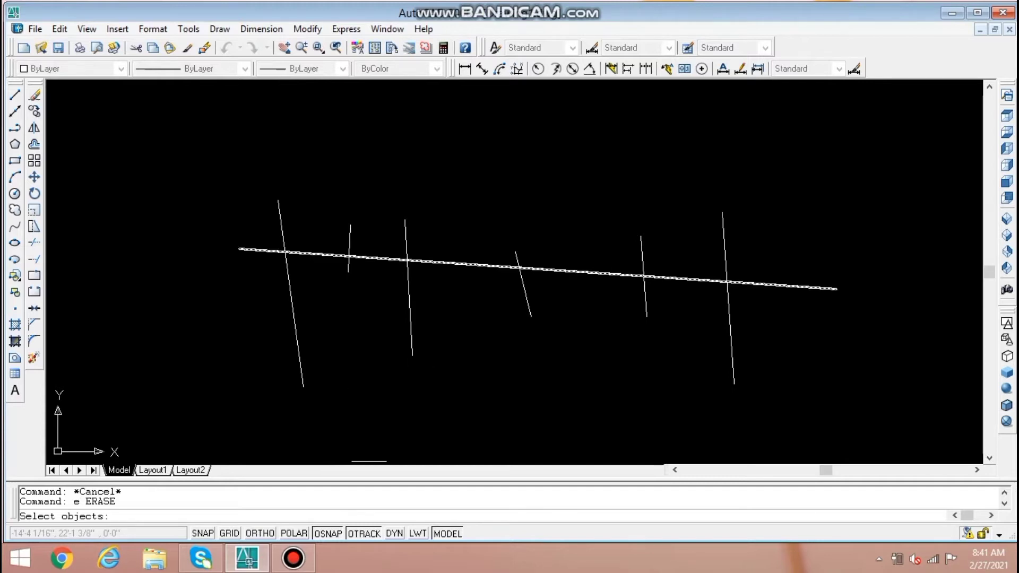
{"action": "left_click", "coordinate": [810, 264]}
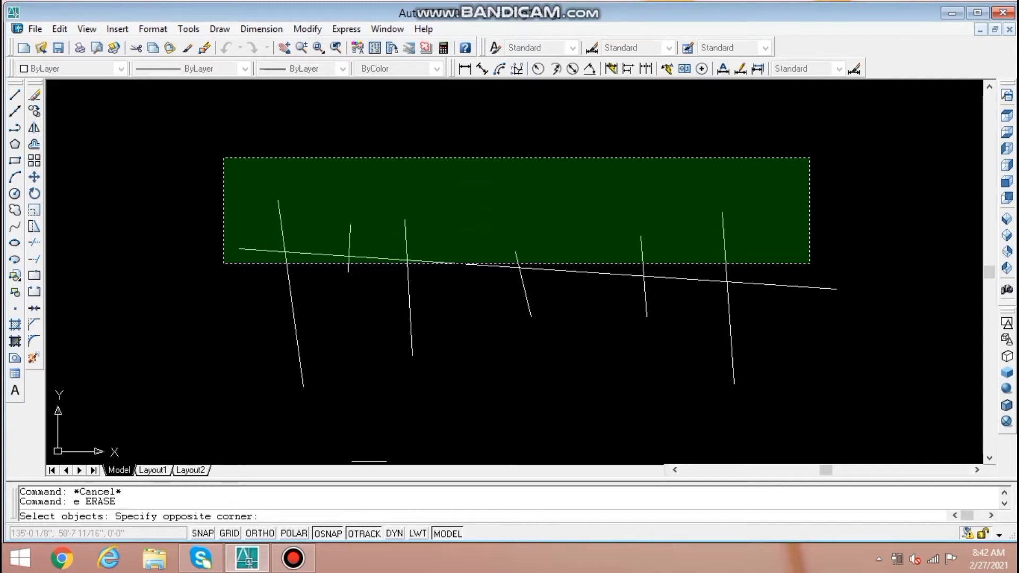
{"action": "left_click", "coordinate": [223, 158]}
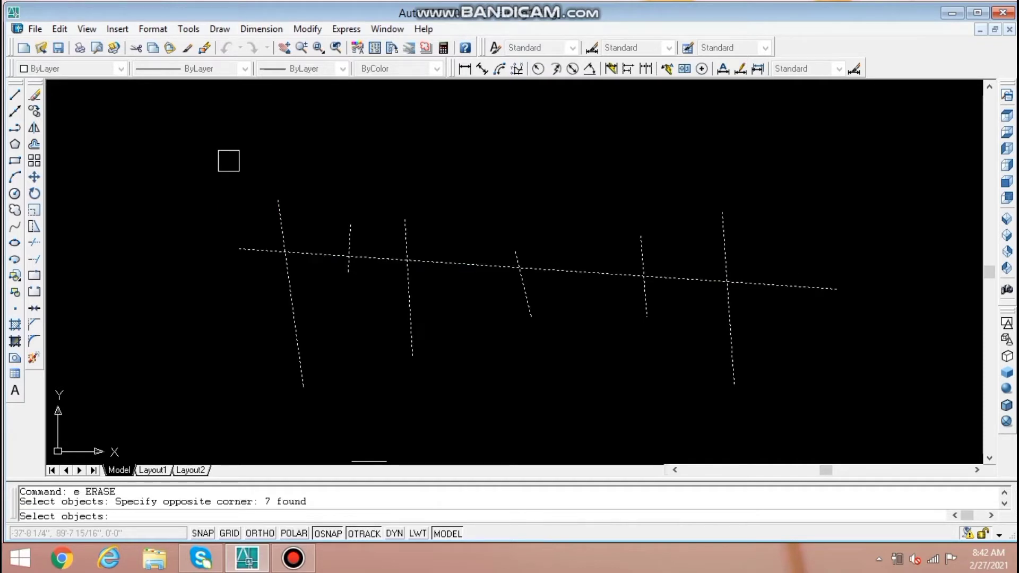
{"action": "key", "text": "Escape"}
{"action": "key", "text": "Escape"}
{"action": "key", "text": "Escape"}
{"action": "type", "text": "e"}
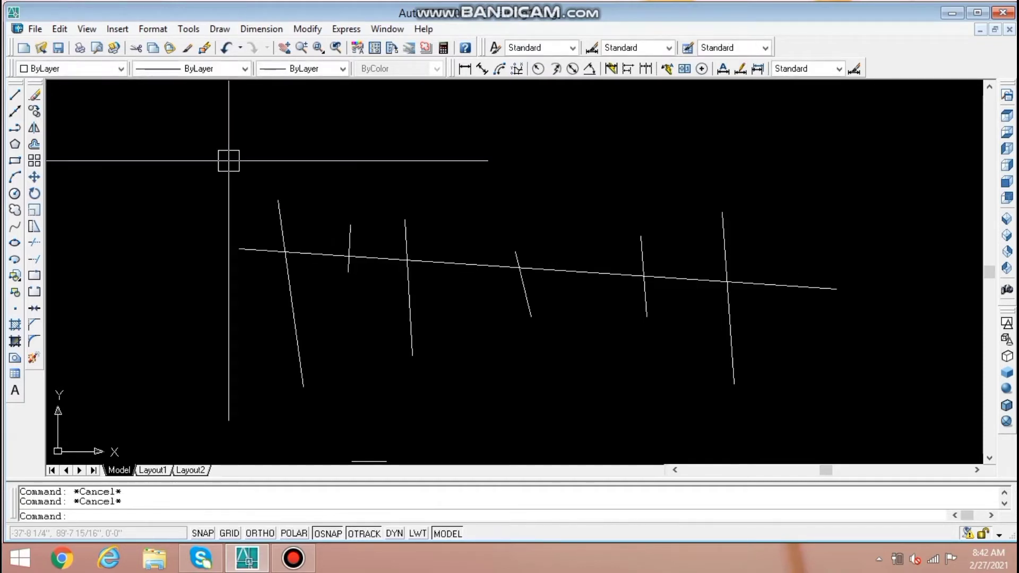
{"action": "key", "text": "Return"}
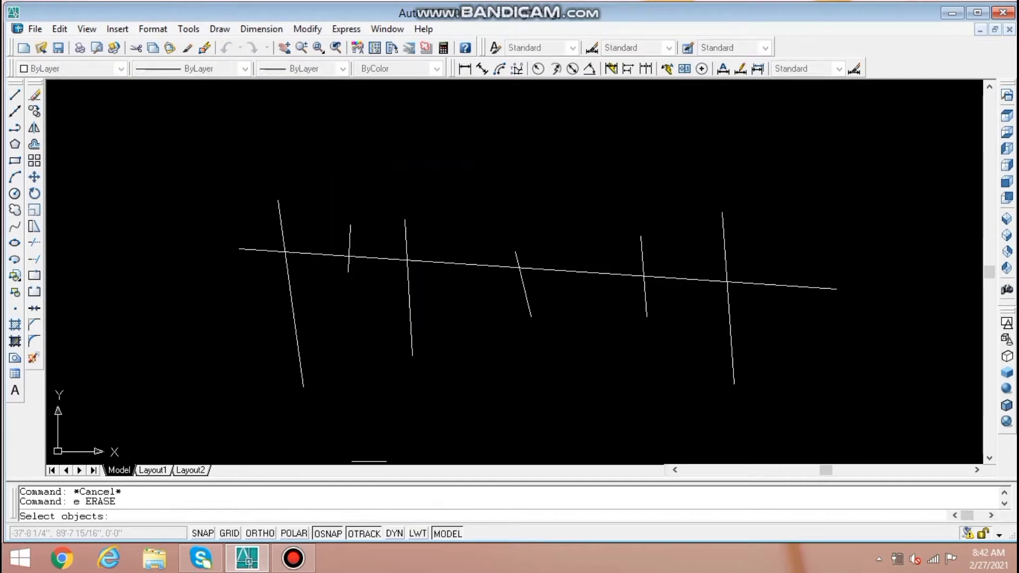
{"action": "left_click", "coordinate": [782, 257]}
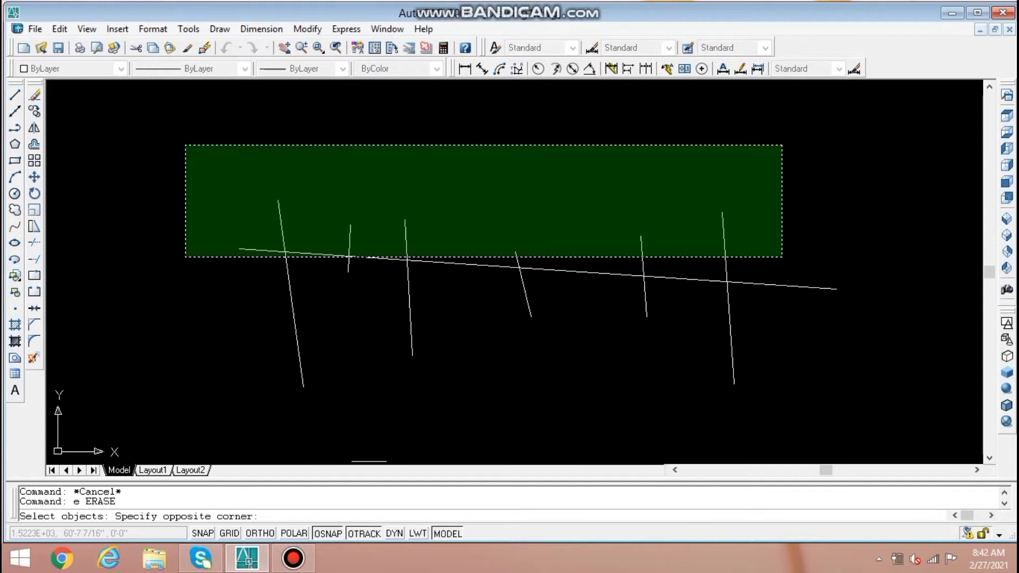
{"action": "left_click", "coordinate": [186, 145]}
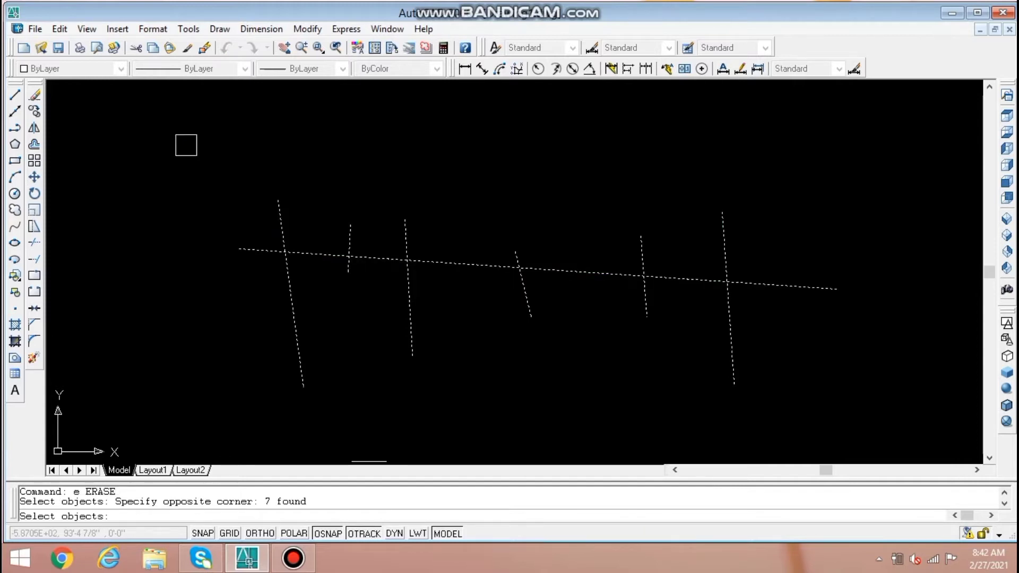
{"action": "key", "text": "Return"}
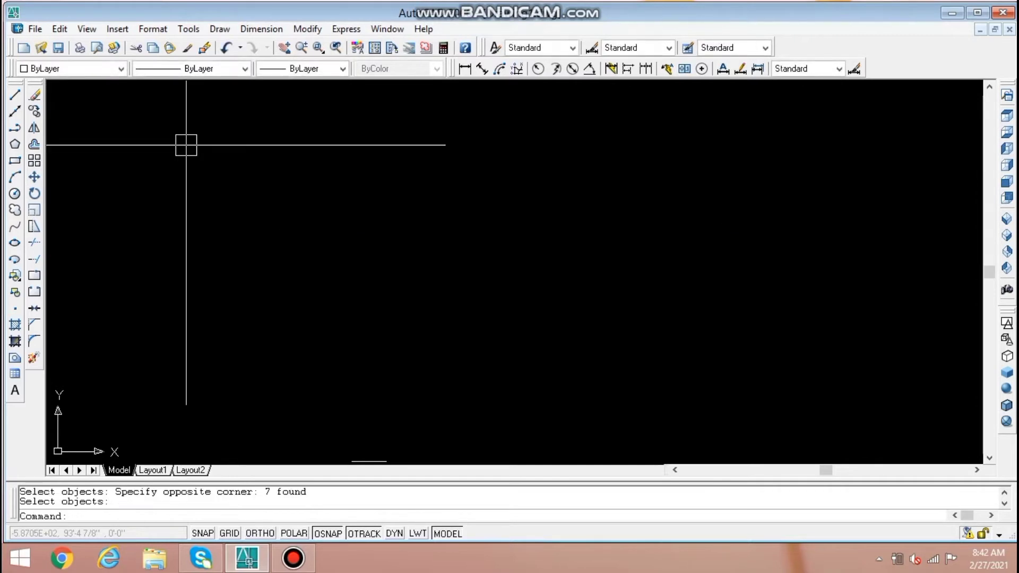
{"action": "key", "text": "ctrl+z"}
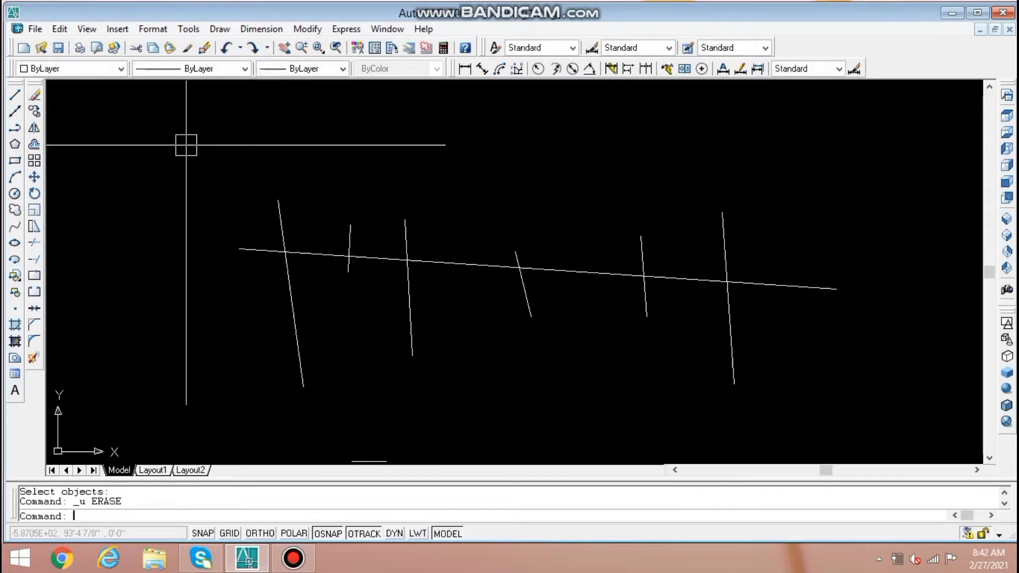
{"action": "type", "text": "e"}
{"action": "key", "text": "Return"}
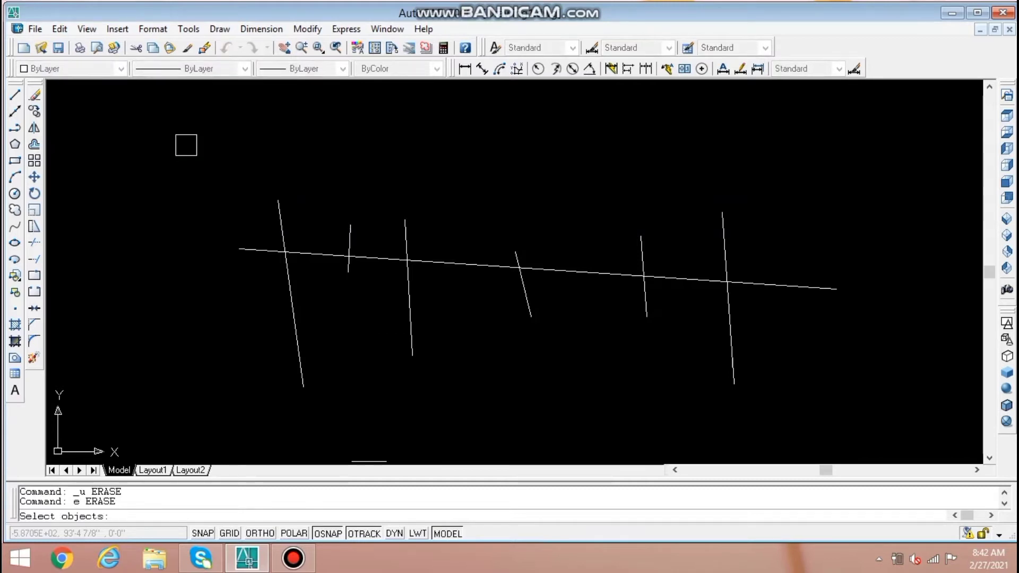
{"action": "left_click", "coordinate": [860, 418]}
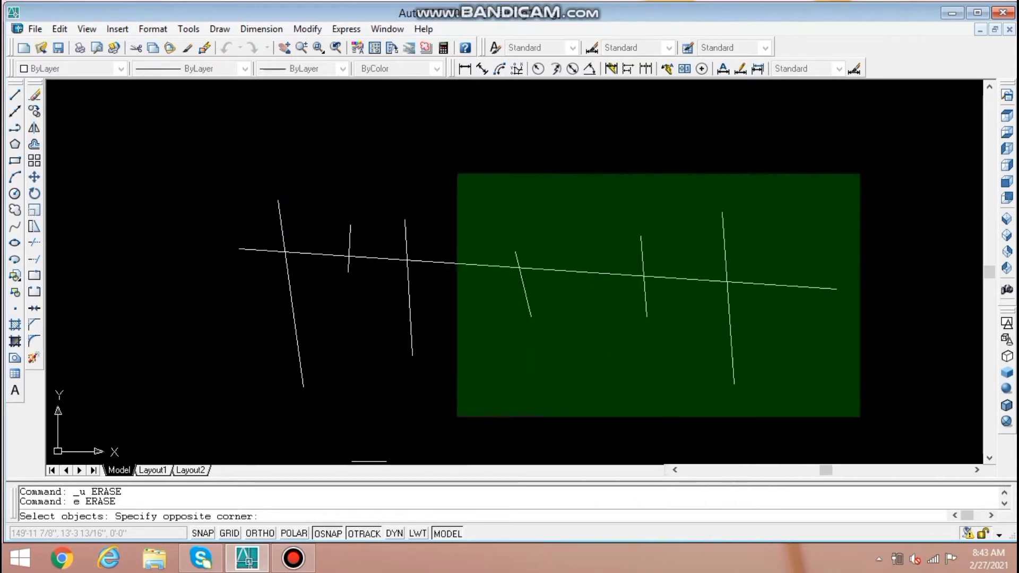
{"action": "key", "text": "Escape"}
{"action": "key", "text": "Escape"}
{"action": "key", "text": "Escape"}
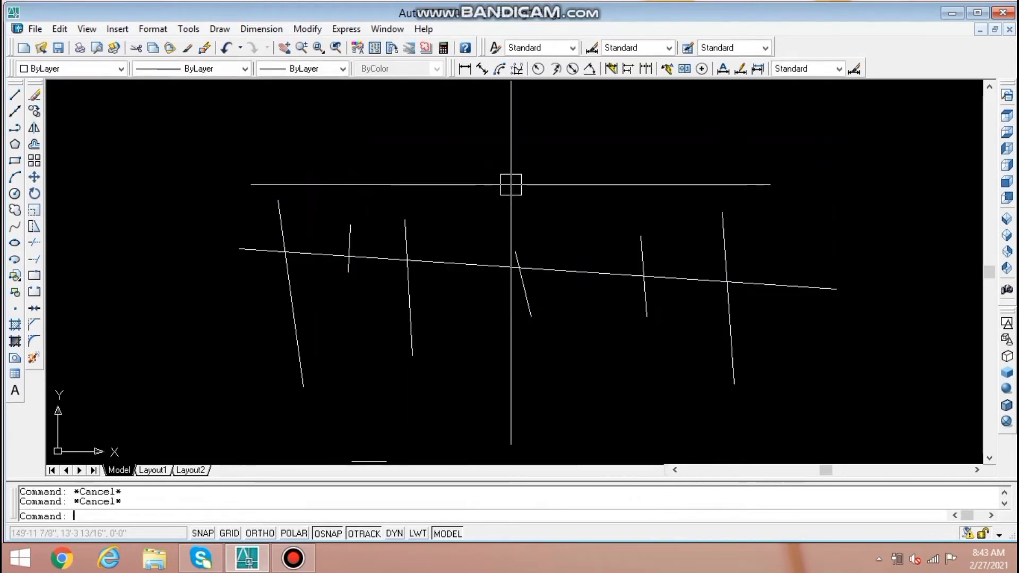
{"action": "type", "text": "e"}
{"action": "key", "text": "Return"}
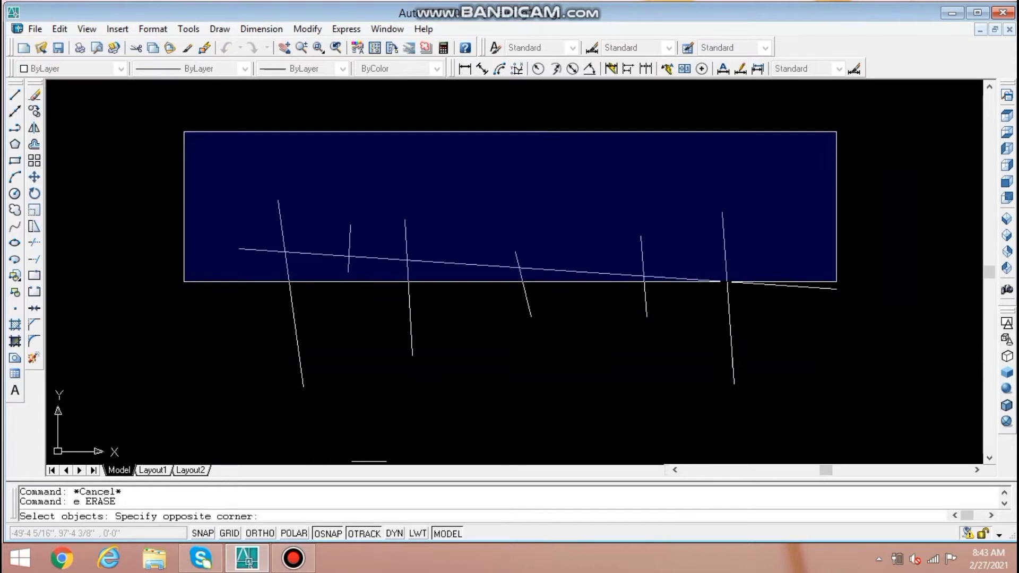
{"action": "left_click", "coordinate": [837, 281]}
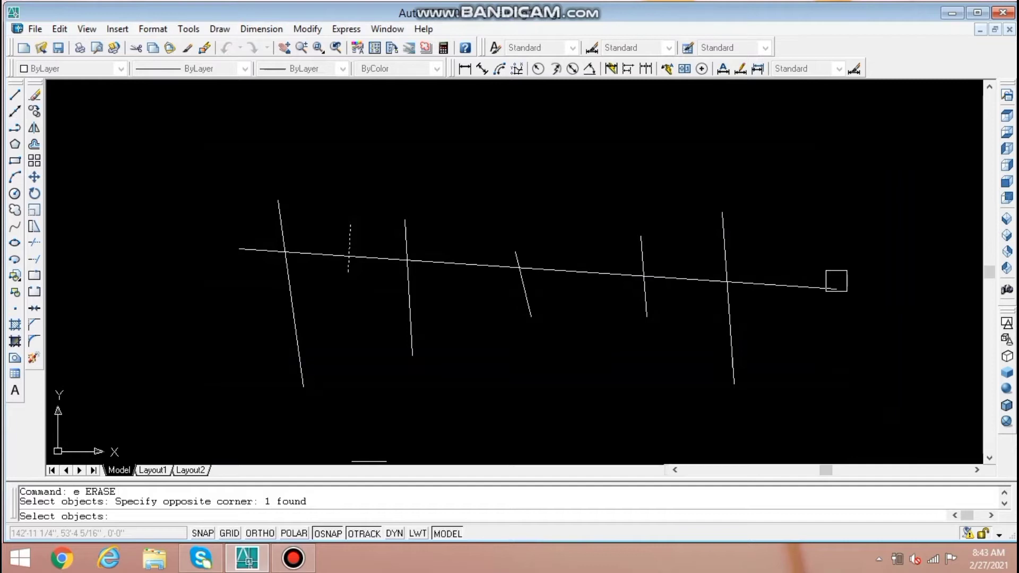
{"action": "key", "text": "Escape"}
{"action": "type", "text": "e"}
{"action": "key", "text": "Return"}
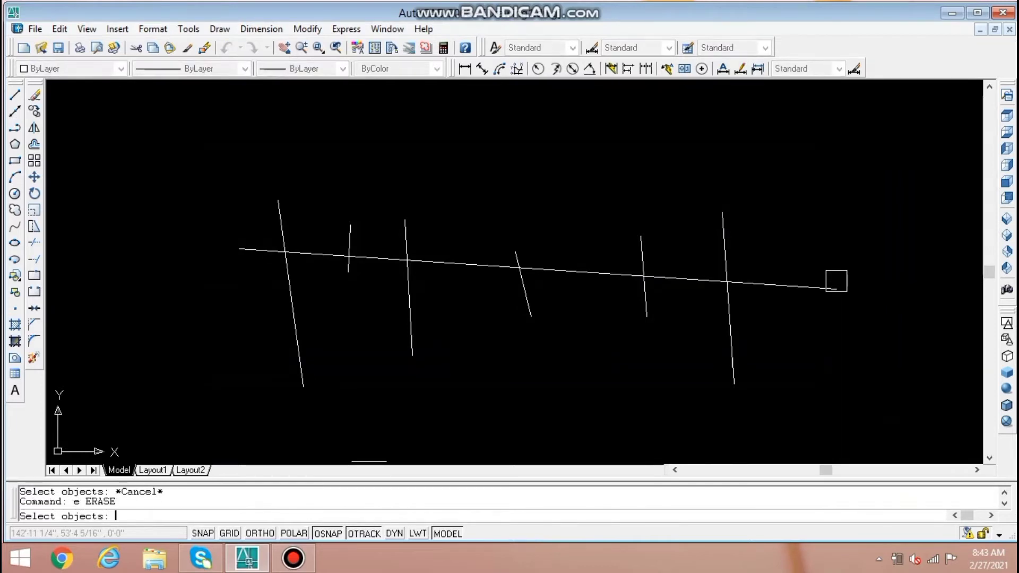
{"action": "left_click", "coordinate": [208, 150]}
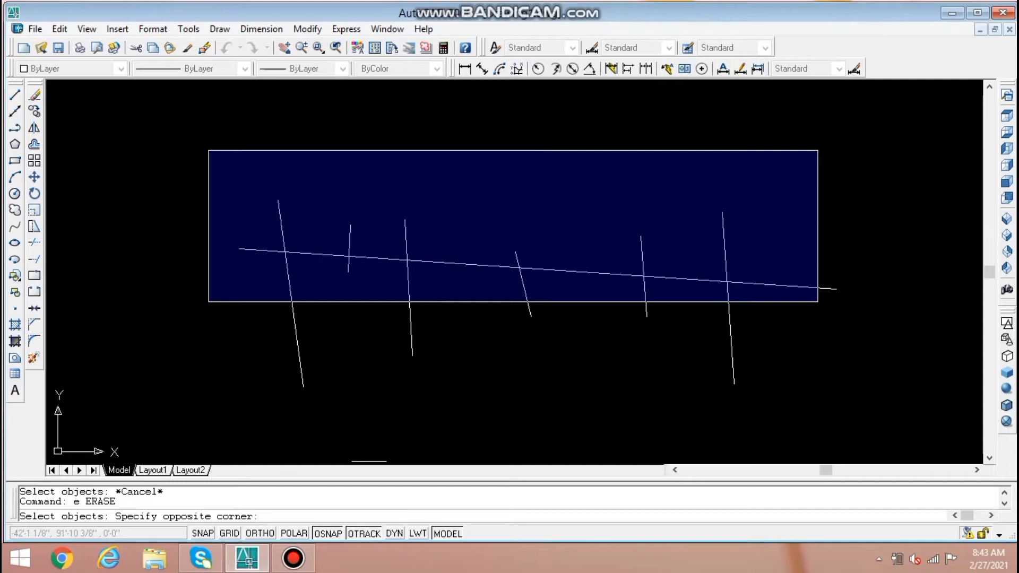
{"action": "key", "text": "Escape"}
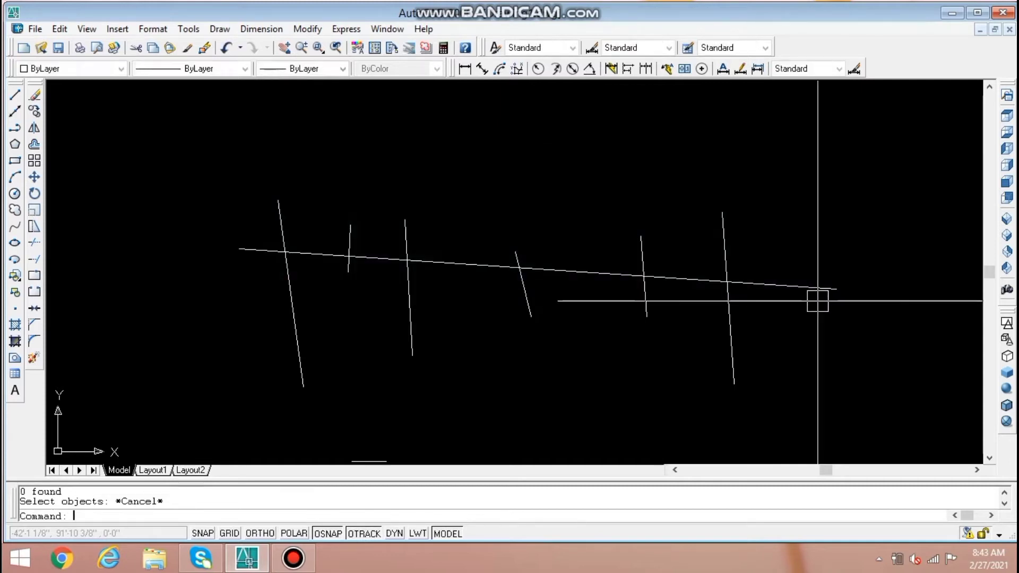
{"action": "type", "text": "e"}
{"action": "key", "text": "Return"}
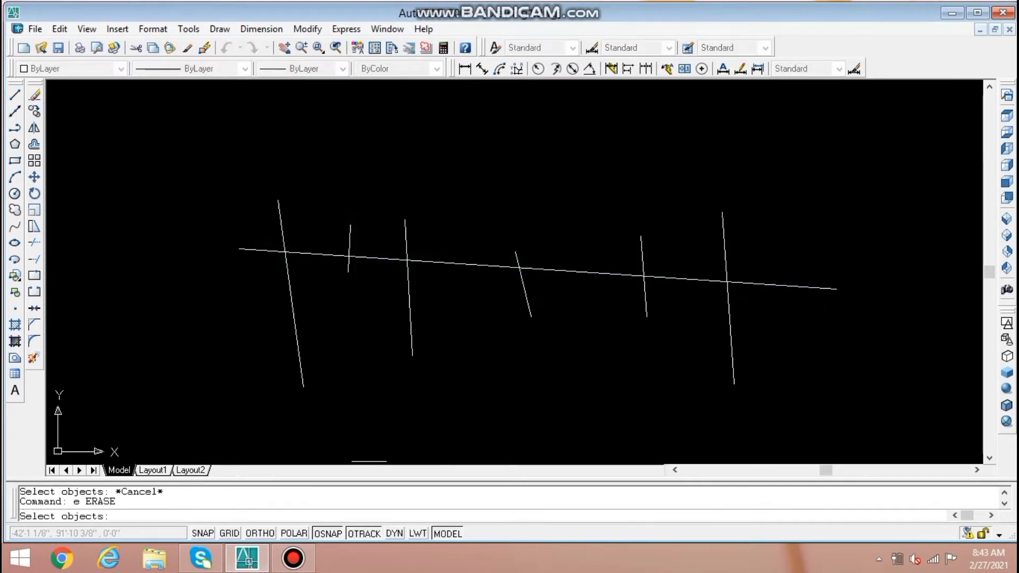
{"action": "left_click", "coordinate": [828, 335]}
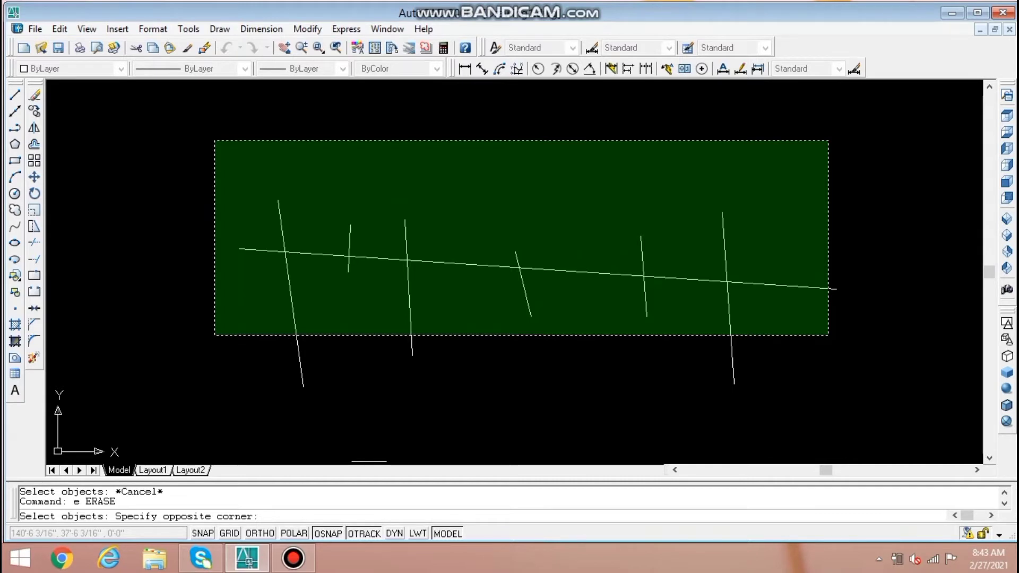
{"action": "key", "text": "Escape"}
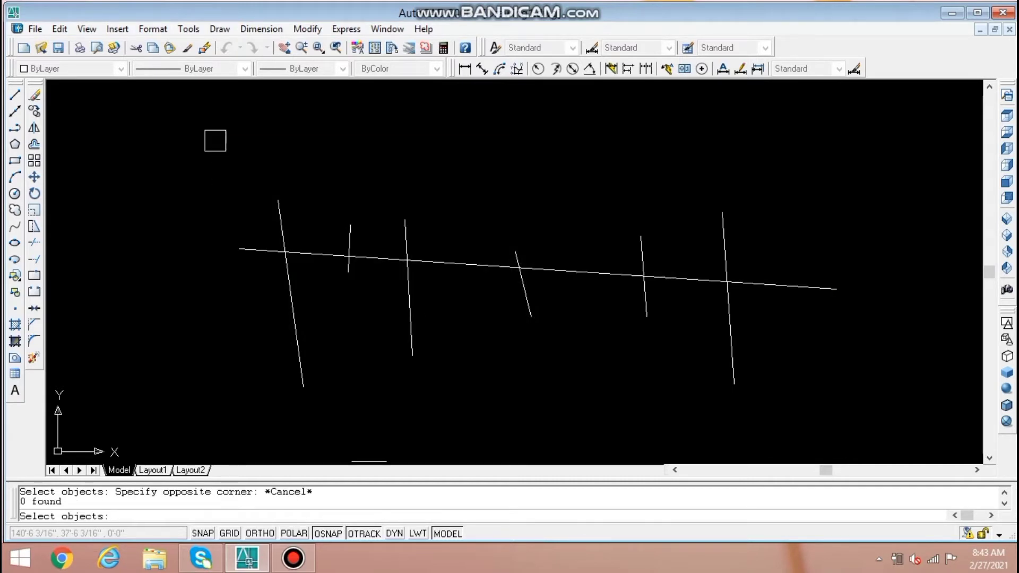
{"action": "key", "text": "Return"}
{"action": "key", "text": "Escape"}
{"action": "type", "text": "e"}
{"action": "key", "text": "Return"}
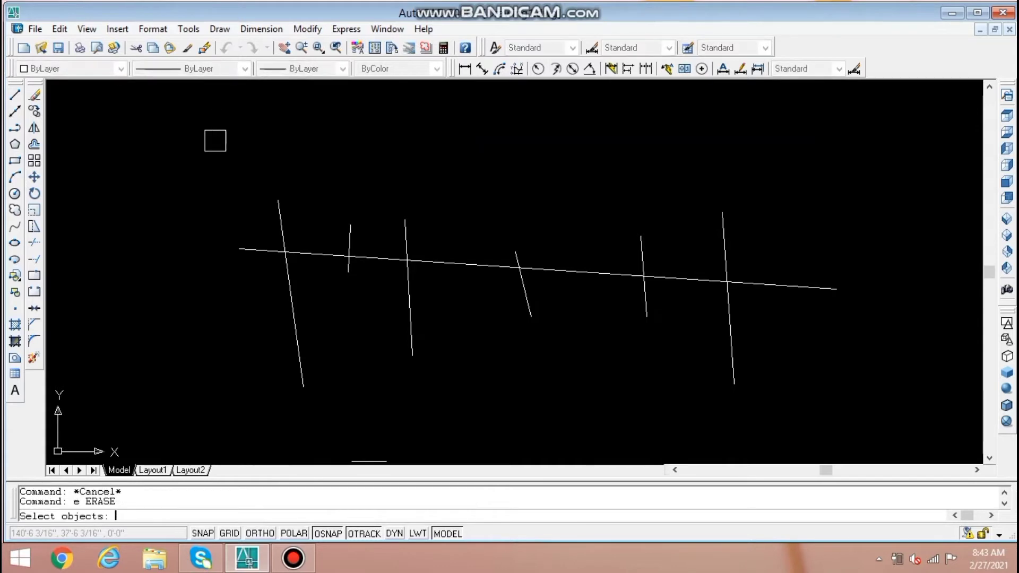
{"action": "left_click", "coordinate": [200, 158]}
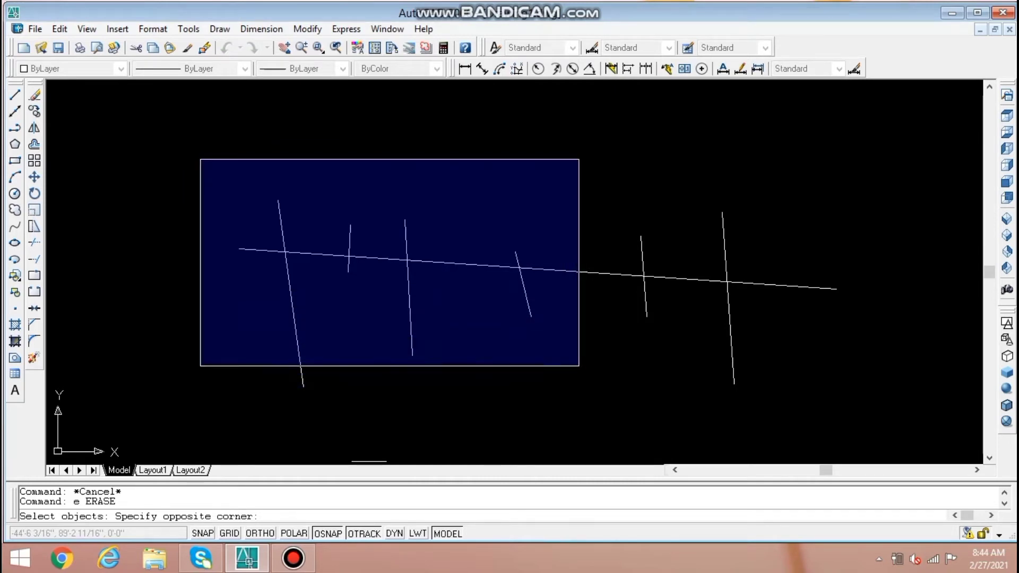
Erase the three short lines, then the two outer slanted lines, using window selections
{"action": "left_click", "coordinate": [579, 366]}
{"action": "key", "text": "Return"}
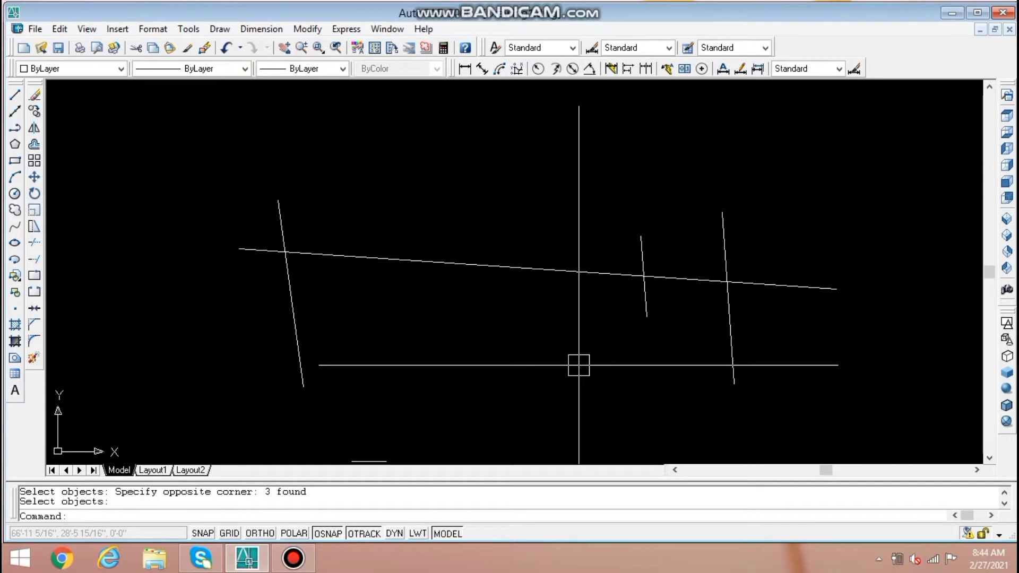
{"action": "type", "text": "e"}
{"action": "key", "text": "Return"}
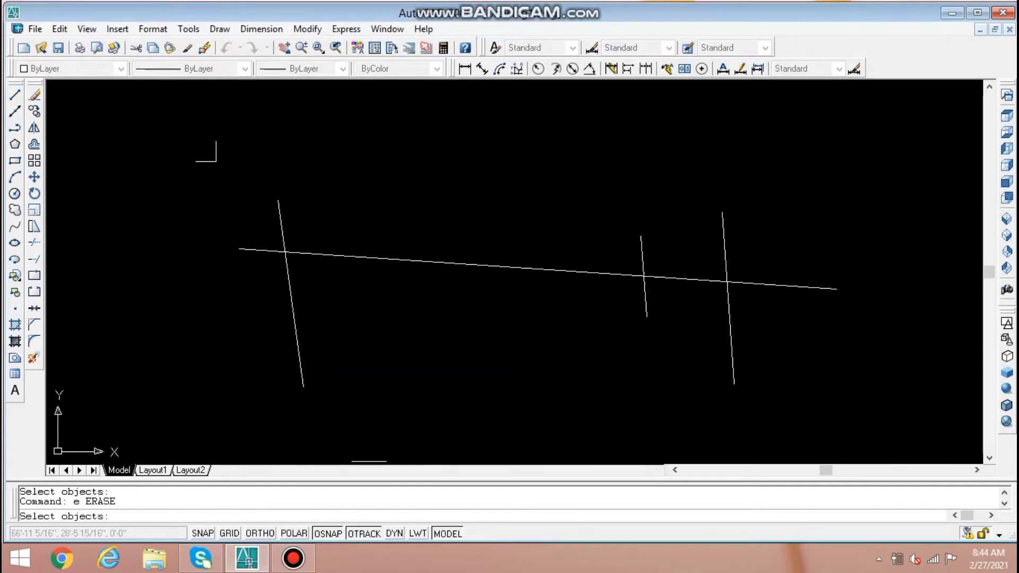
{"action": "left_click", "coordinate": [202, 137]}
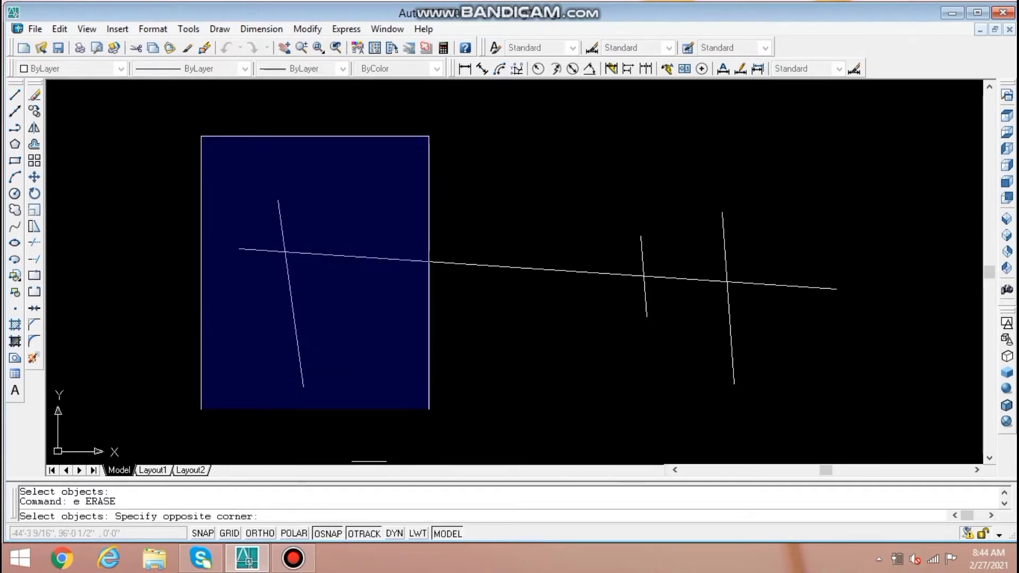
{"action": "left_click", "coordinate": [431, 410]}
{"action": "left_click", "coordinate": [686, 129]}
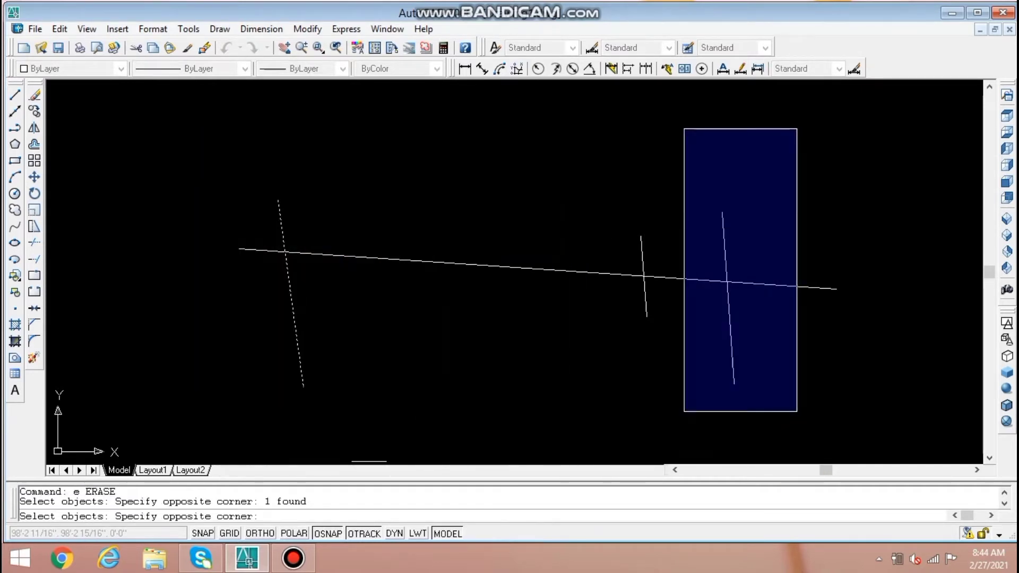
{"action": "left_click", "coordinate": [796, 412]}
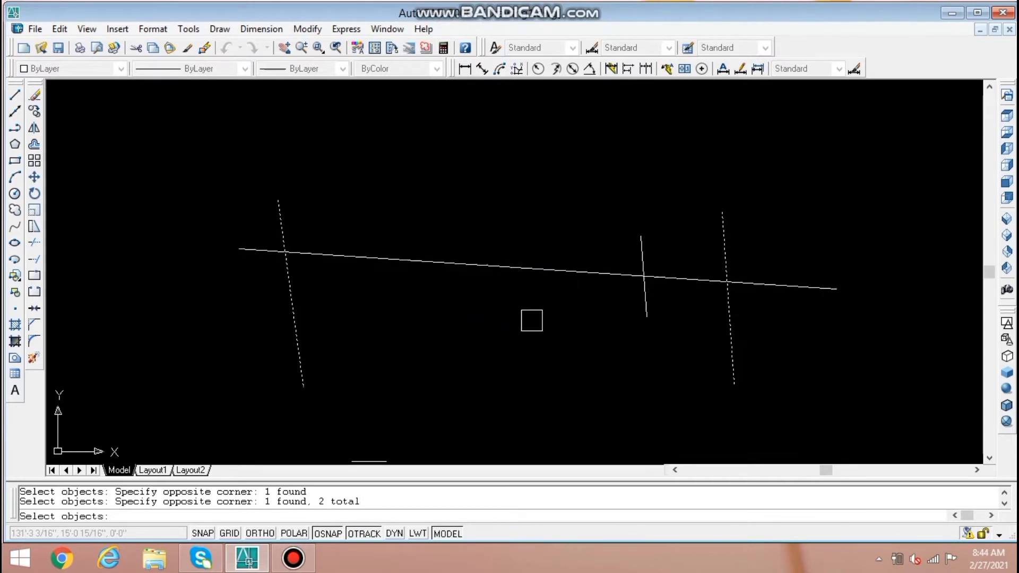
{"action": "key", "text": "Return"}
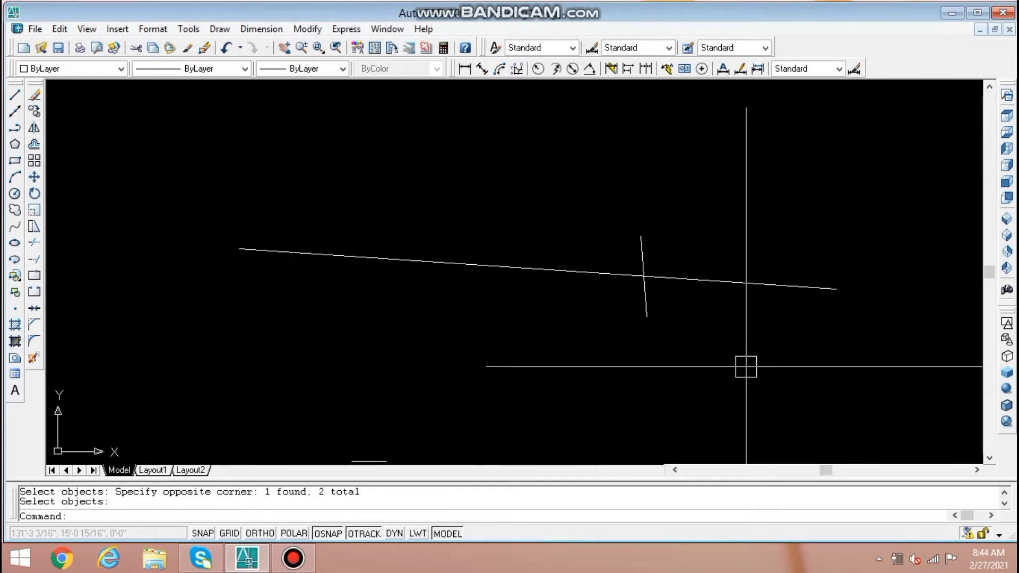
Erase the last two remaining lines with a crossing window
{"action": "type", "text": "e"}
{"action": "key", "text": "Return"}
{"action": "left_click", "coordinate": [746, 367]}
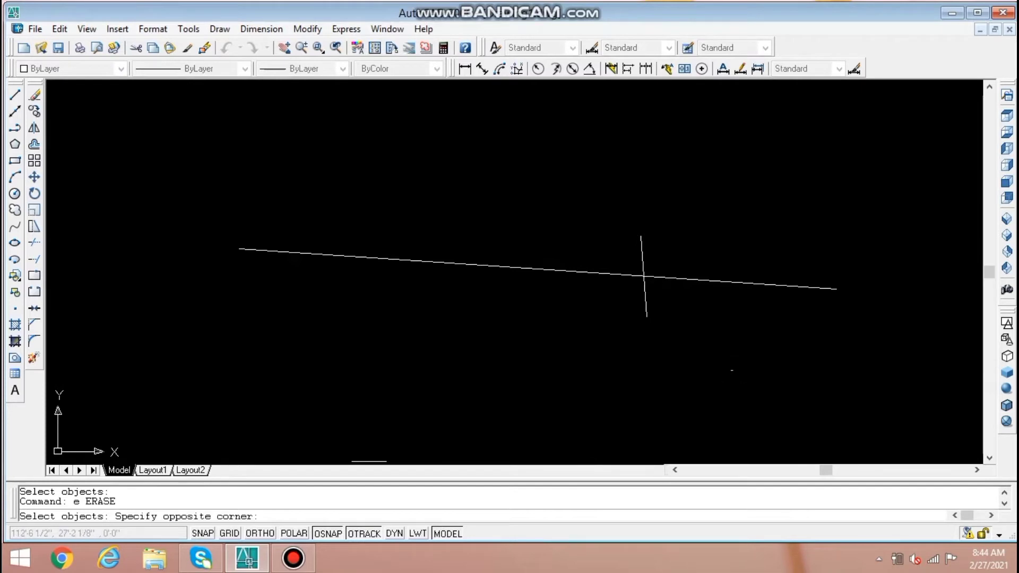
{"action": "left_click", "coordinate": [523, 157]}
{"action": "key", "text": "Return"}
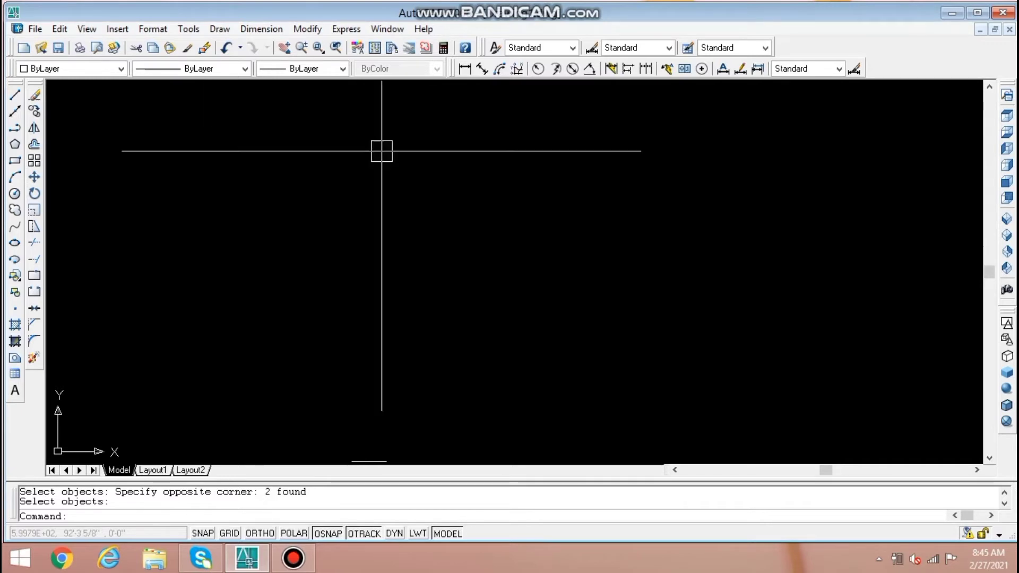
{"action": "key", "text": "Escape"}
{"action": "key", "text": "Escape"}
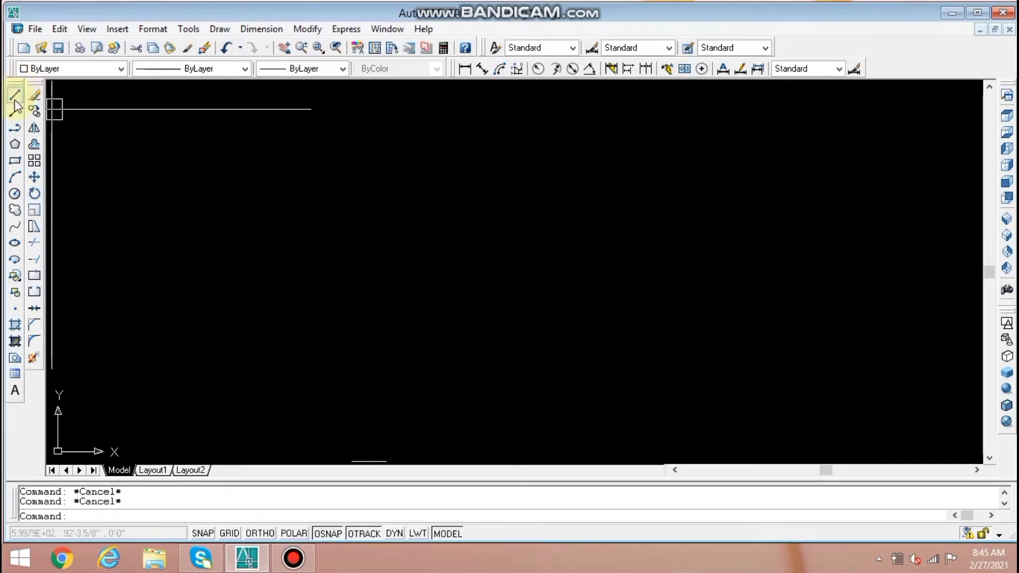
{"action": "type", "text": "l"}
{"action": "key", "text": "Return"}
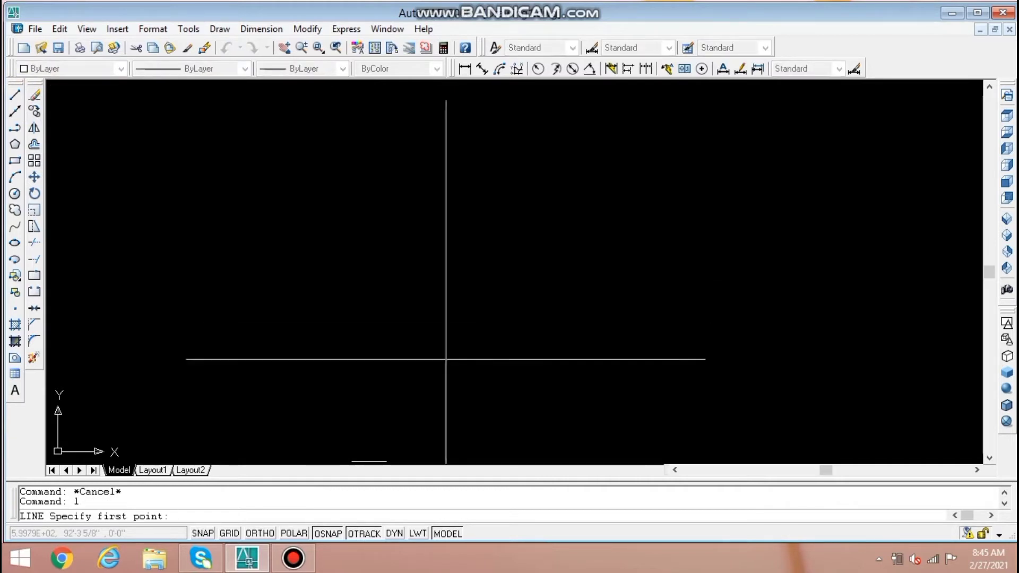
{"action": "left_click", "coordinate": [439, 320]}
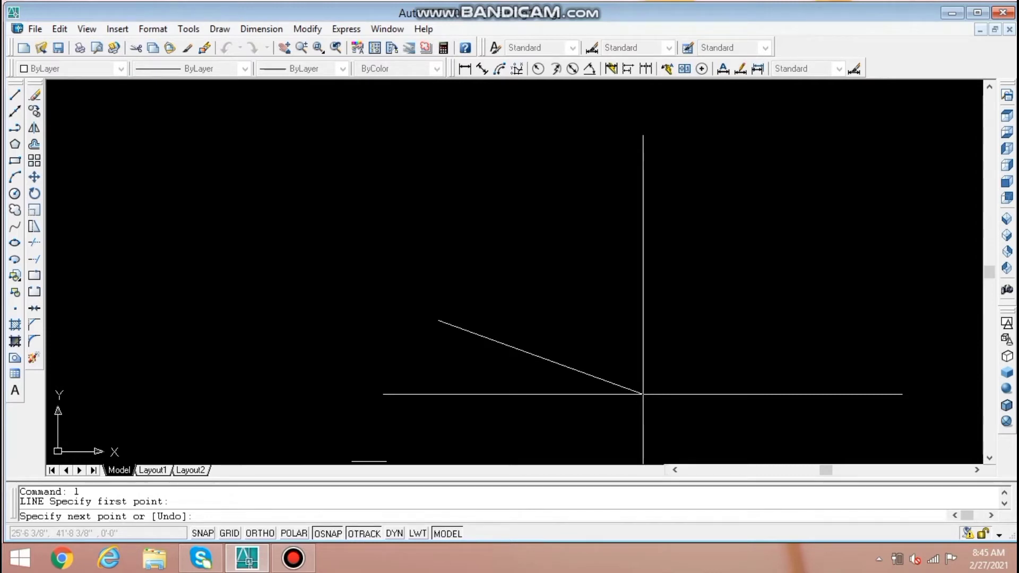
{"action": "key", "text": "F8"}
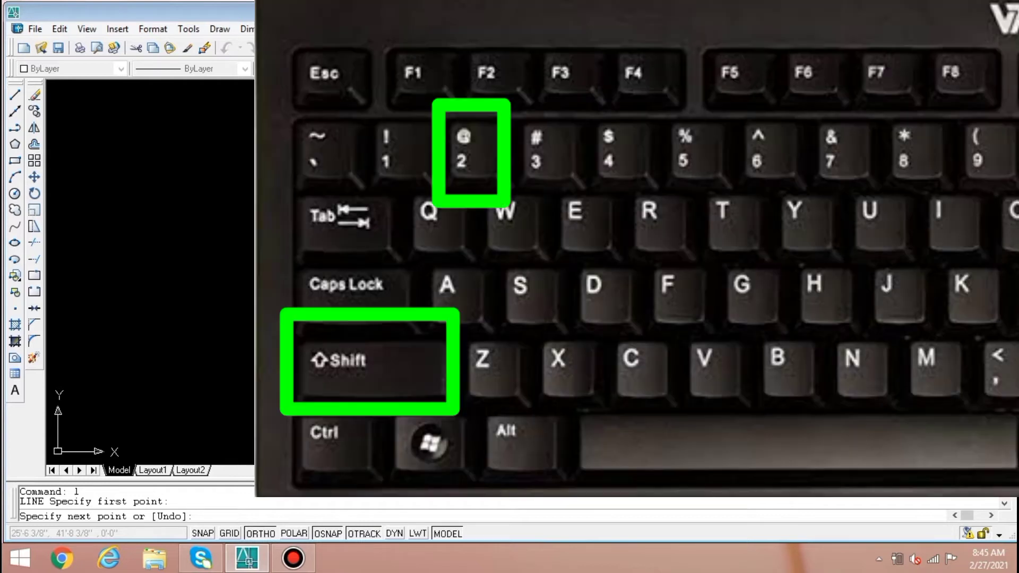
{"action": "type", "text": "@"}
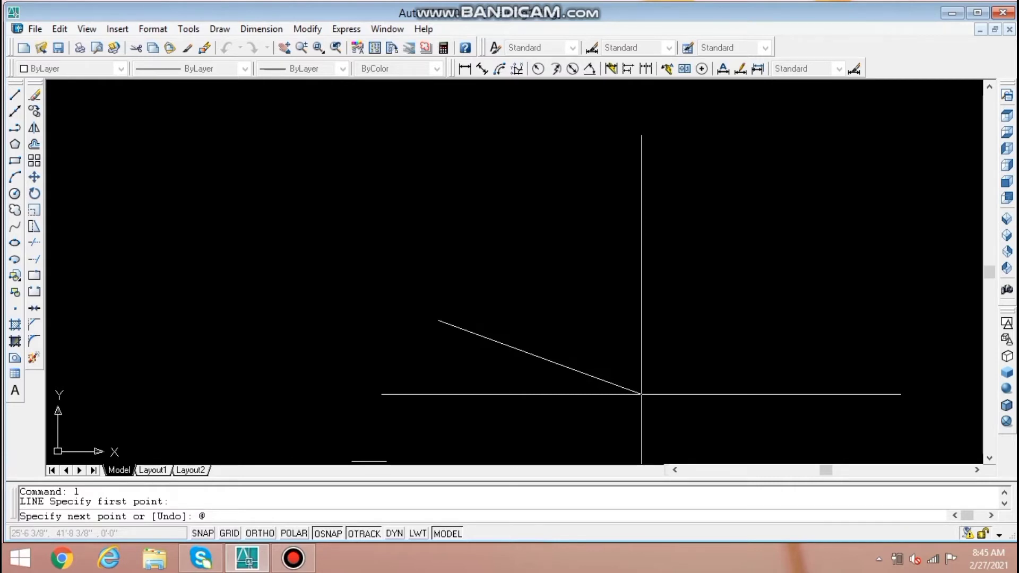
{"action": "type", "text": "10'"}
{"action": "type", "text": "<"}
{"action": "type", "text": "0"}
{"action": "key", "text": "Return"}
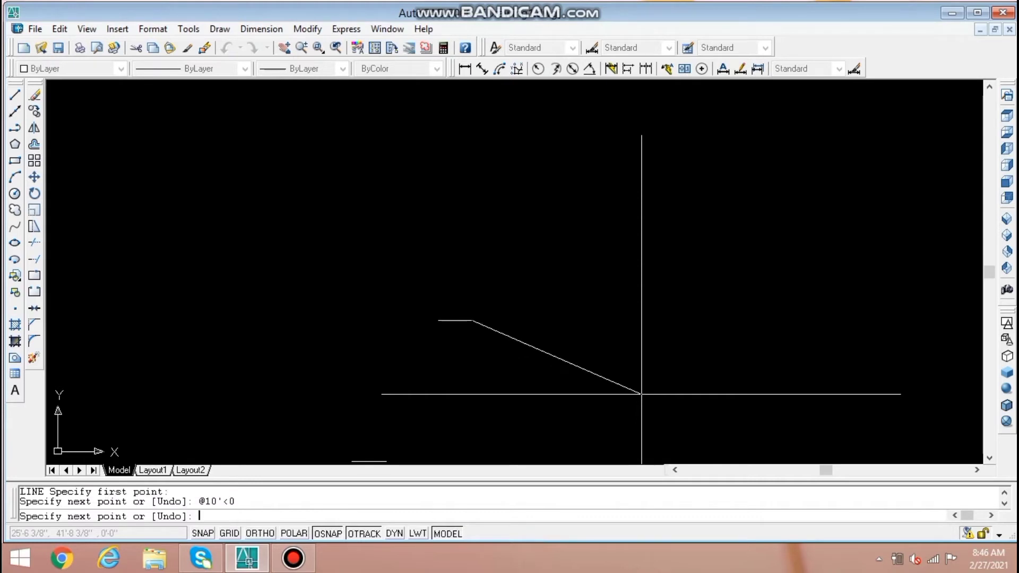
{"action": "key", "text": "Escape"}
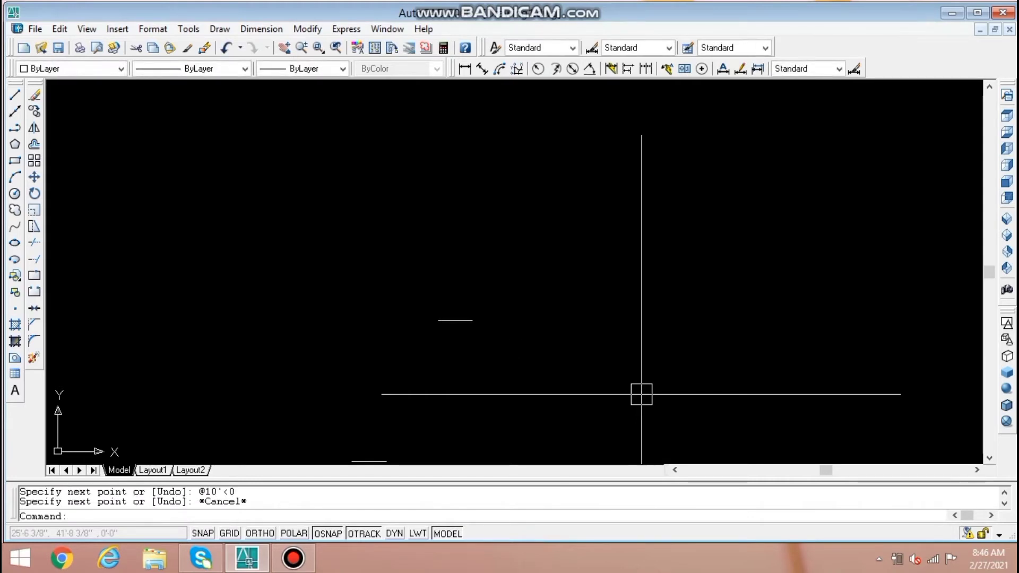
{"action": "scroll", "coordinate": [434, 318], "scroll_direction": "up", "scroll_amount": 1}
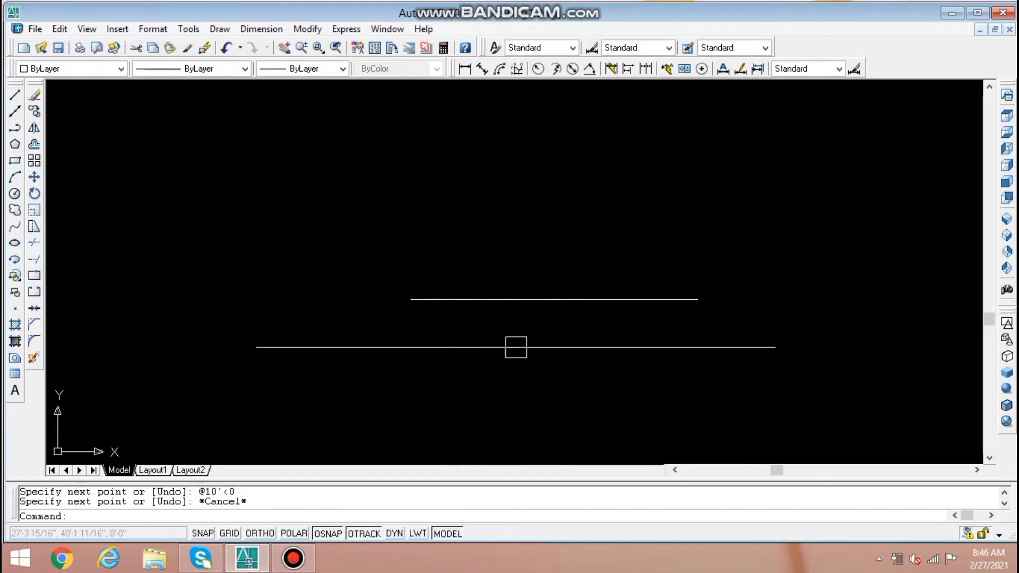
{"action": "type", "text": "l"}
{"action": "key", "text": "Return"}
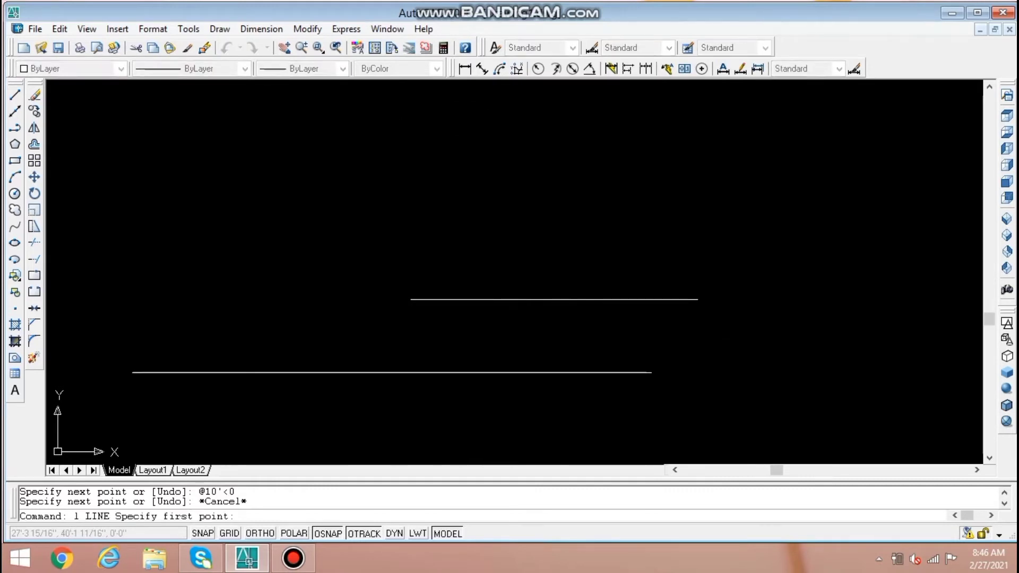
{"action": "left_click", "coordinate": [392, 372]}
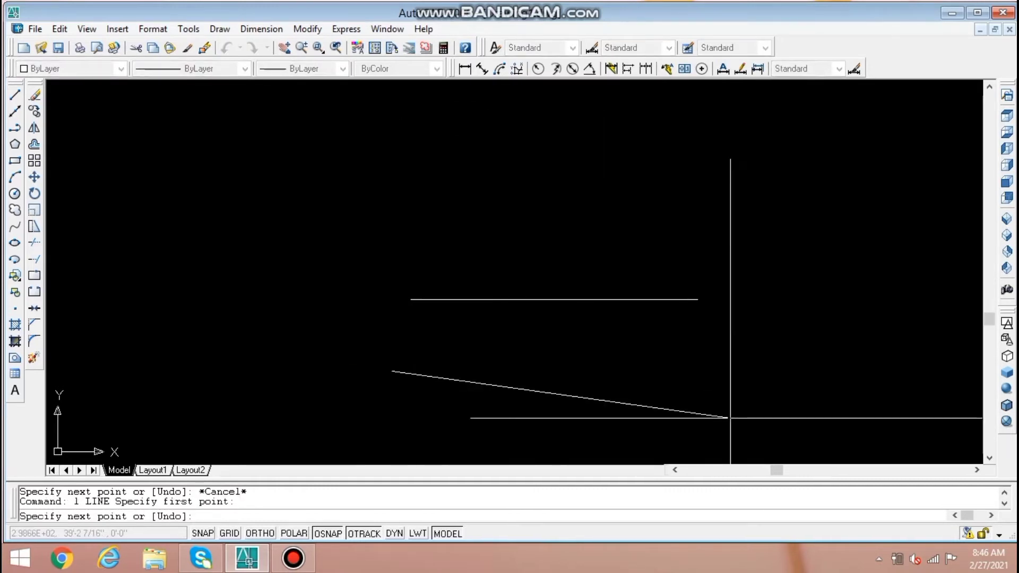
{"action": "key", "text": "F8"}
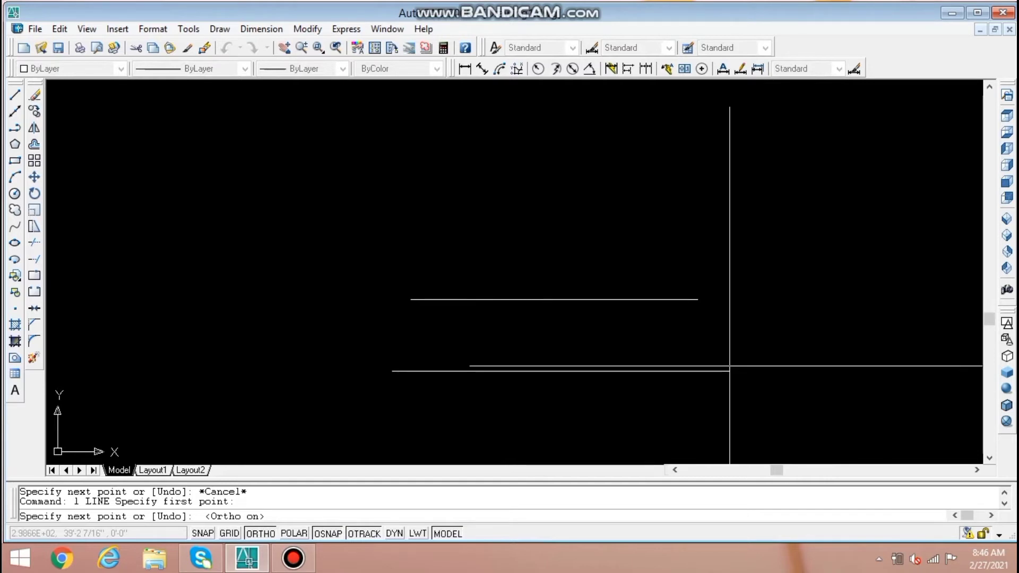
{"action": "type", "text": "10'"}
{"action": "key", "text": "Return"}
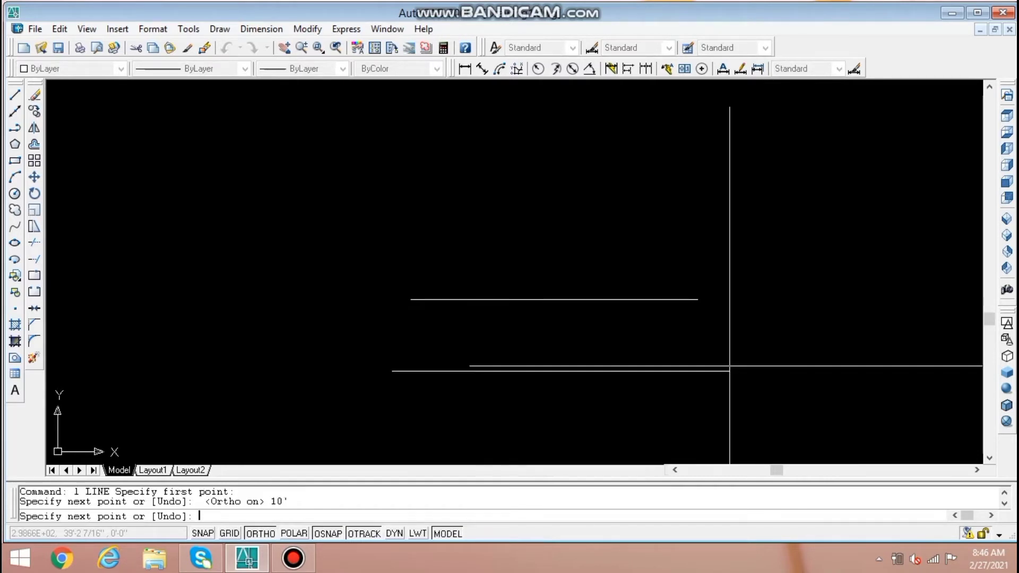
{"action": "key", "text": "Escape"}
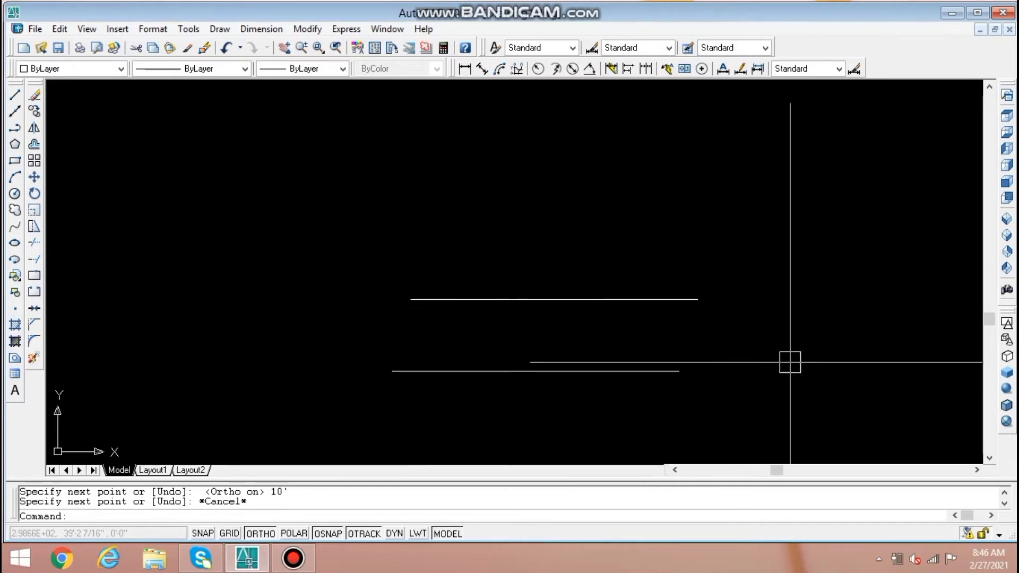
{"action": "type", "text": "e"}
{"action": "key", "text": "Return"}
{"action": "left_click", "coordinate": [628, 371]}
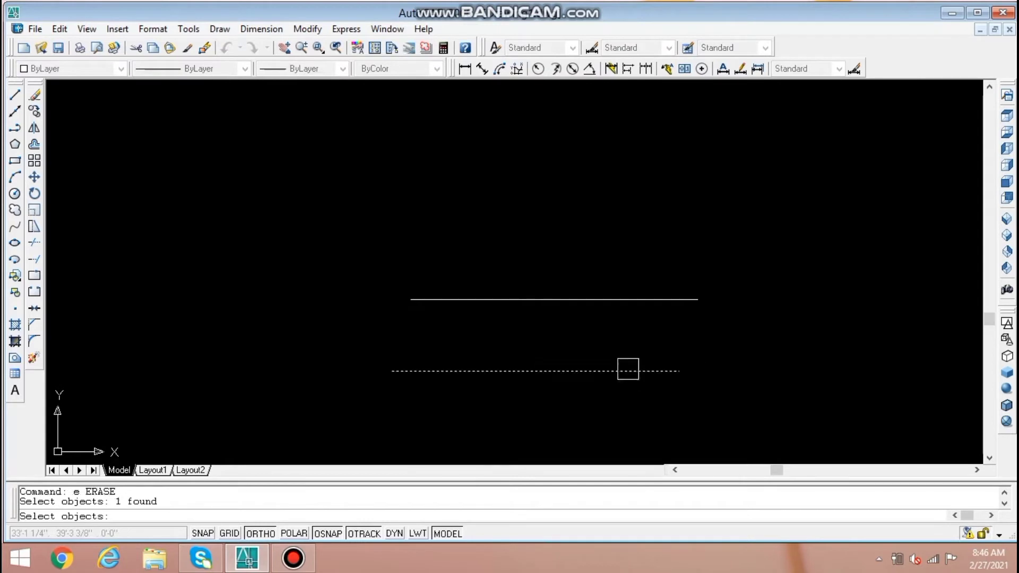
{"action": "key", "text": "Return"}
{"action": "key", "text": "Escape"}
{"action": "key", "text": "Escape"}
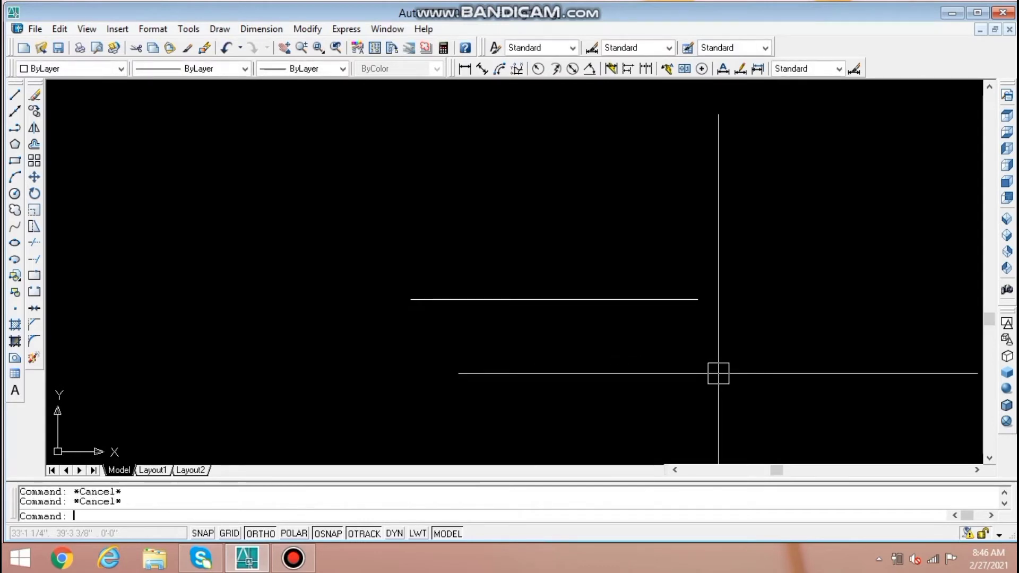
{"action": "type", "text": "l"}
{"action": "key", "text": "Return"}
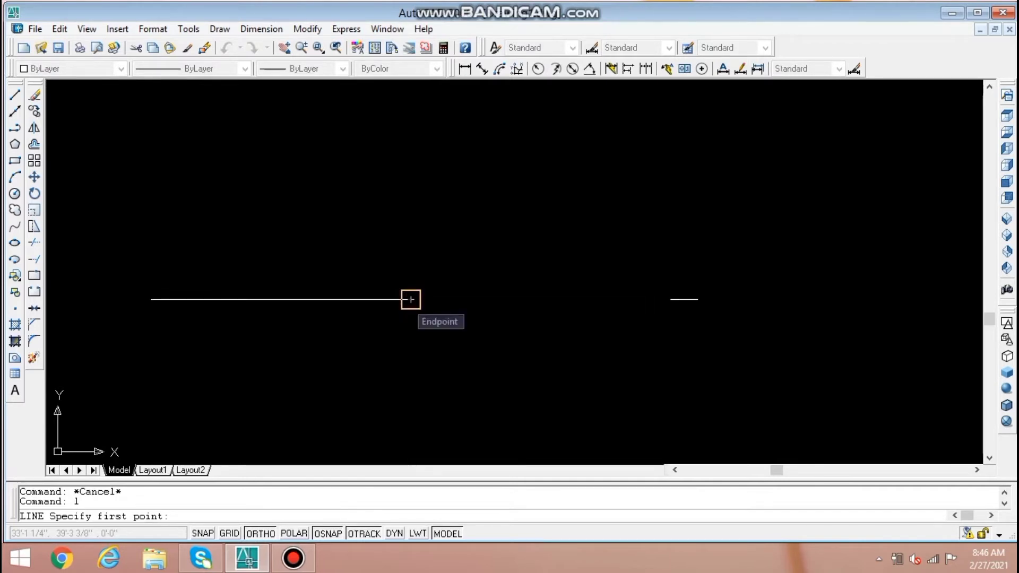
{"action": "left_click", "coordinate": [411, 299]}
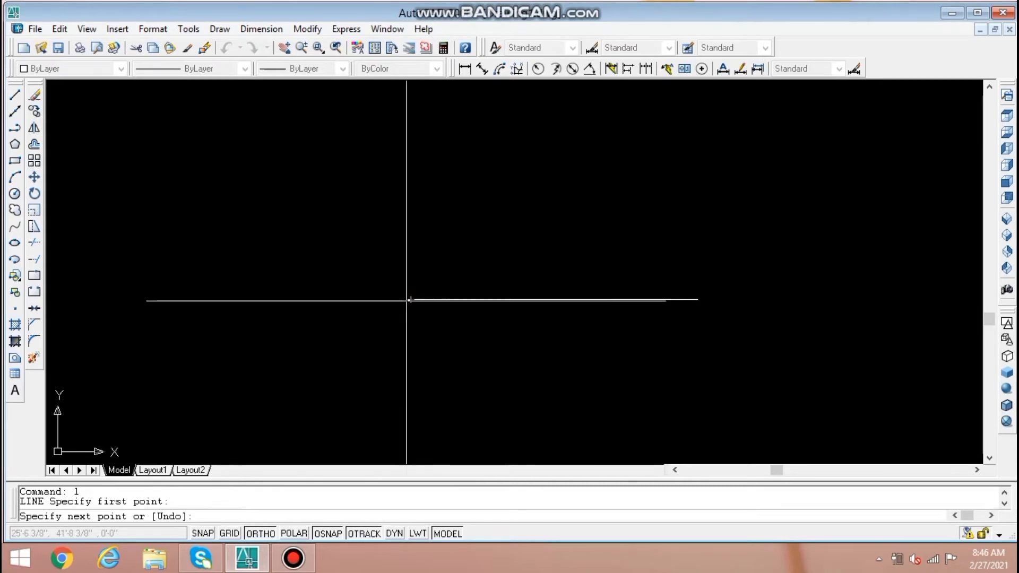
{"action": "type", "text": "@10'"}
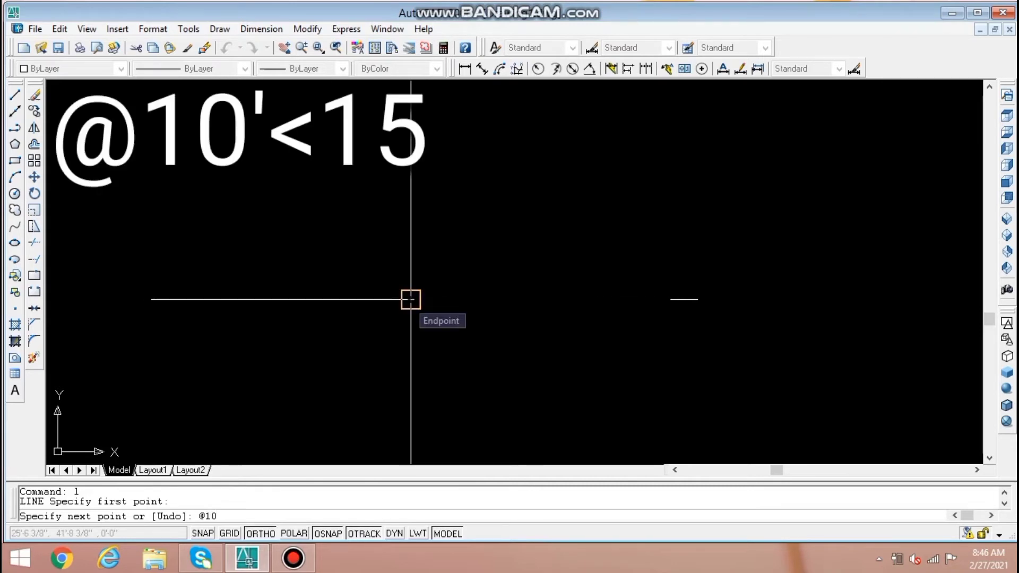
{"action": "type", "text": "<15"}
{"action": "key", "text": "Return"}
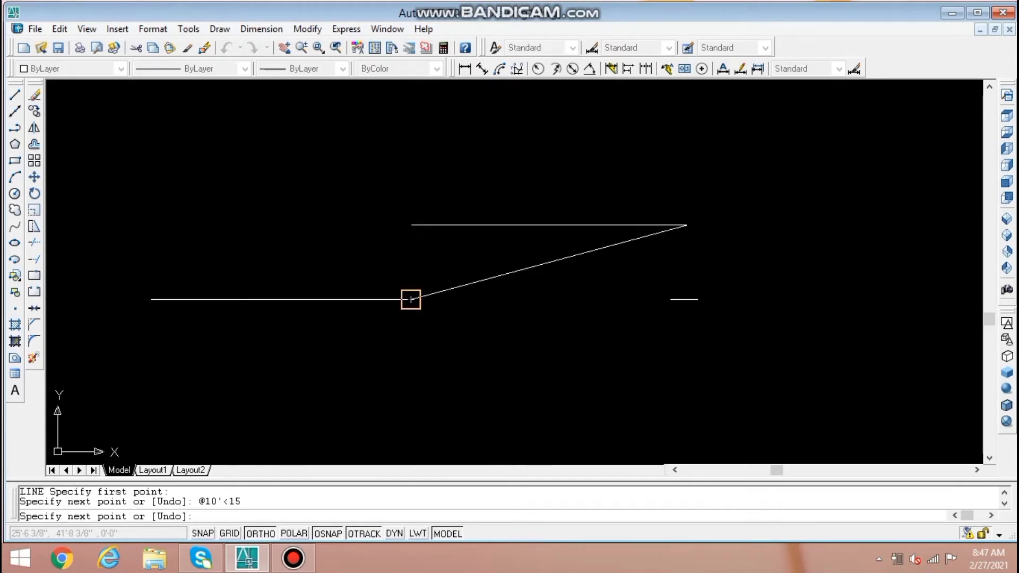
{"action": "key", "text": "Escape"}
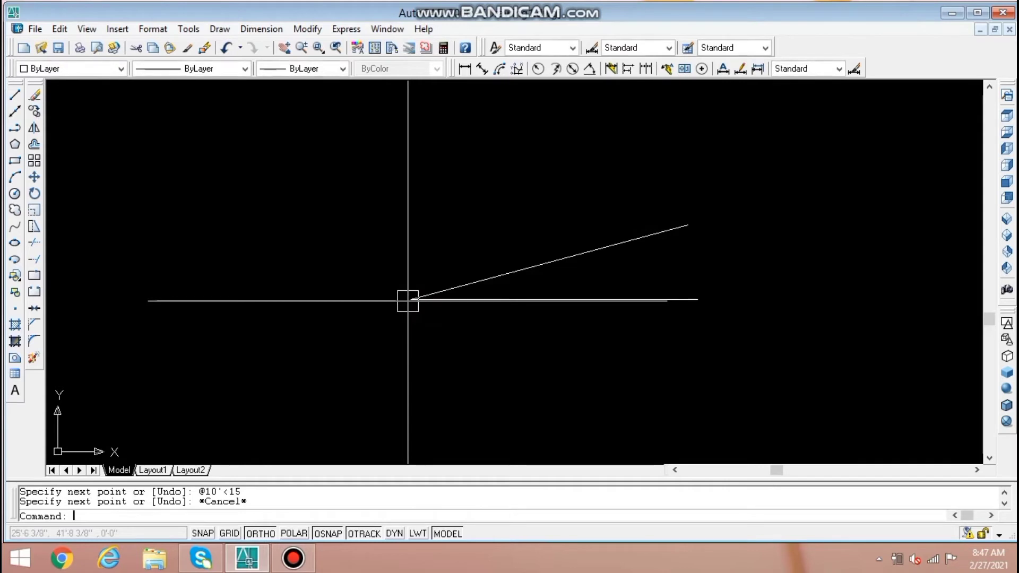
{"action": "scroll", "coordinate": [642, 291], "scroll_direction": "up", "scroll_amount": 3}
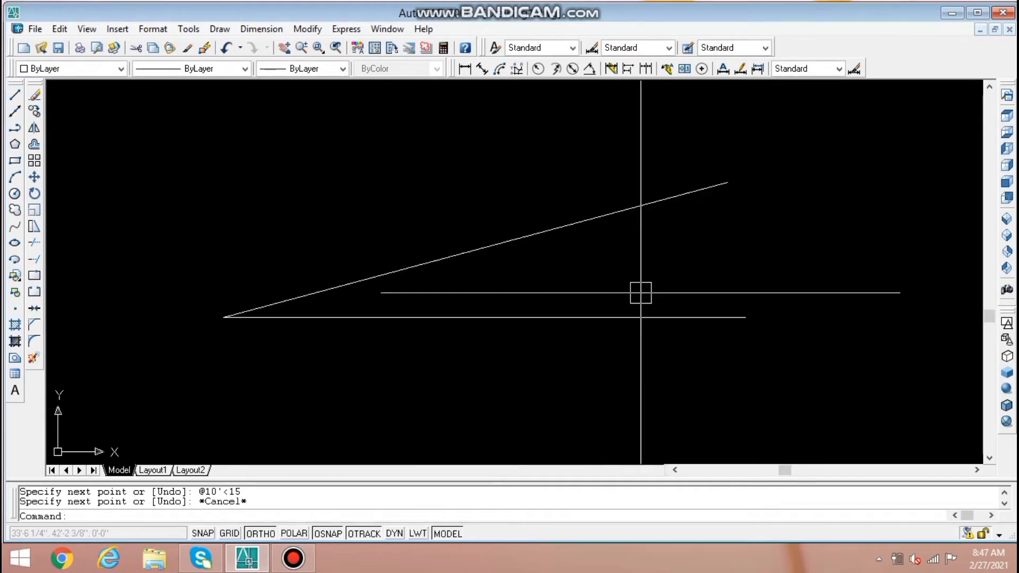
{"action": "scroll", "coordinate": [642, 308], "scroll_direction": "down", "scroll_amount": 2}
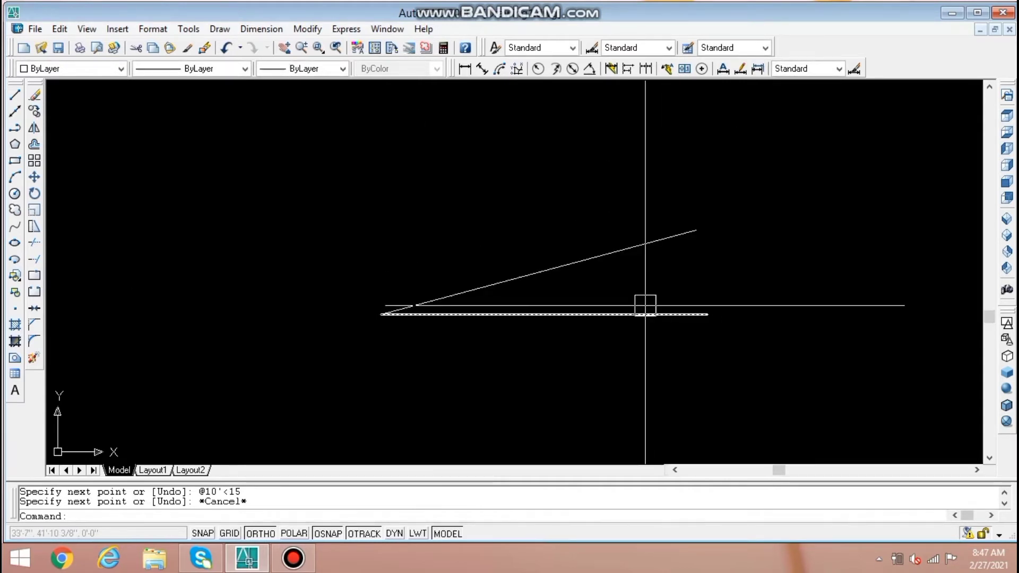
Add a 15° angular dimension between the two lines with DAN, then erase it
{"action": "type", "text": "dan"}
{"action": "key", "text": "Return"}
{"action": "left_click", "coordinate": [645, 245]}
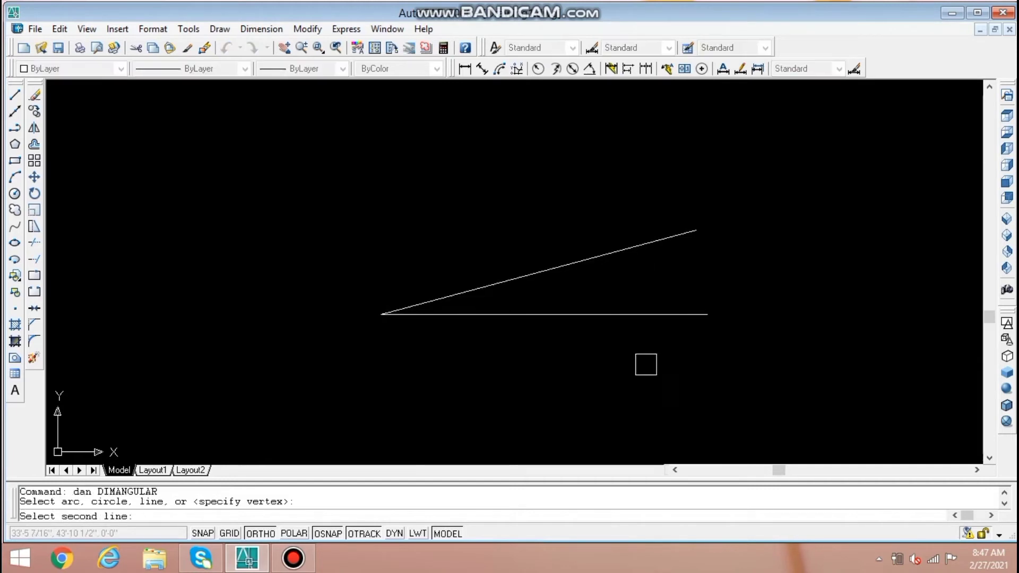
{"action": "left_click", "coordinate": [648, 313]}
{"action": "left_click", "coordinate": [667, 273]}
{"action": "scroll", "coordinate": [667, 271], "scroll_direction": "up", "scroll_amount": 5}
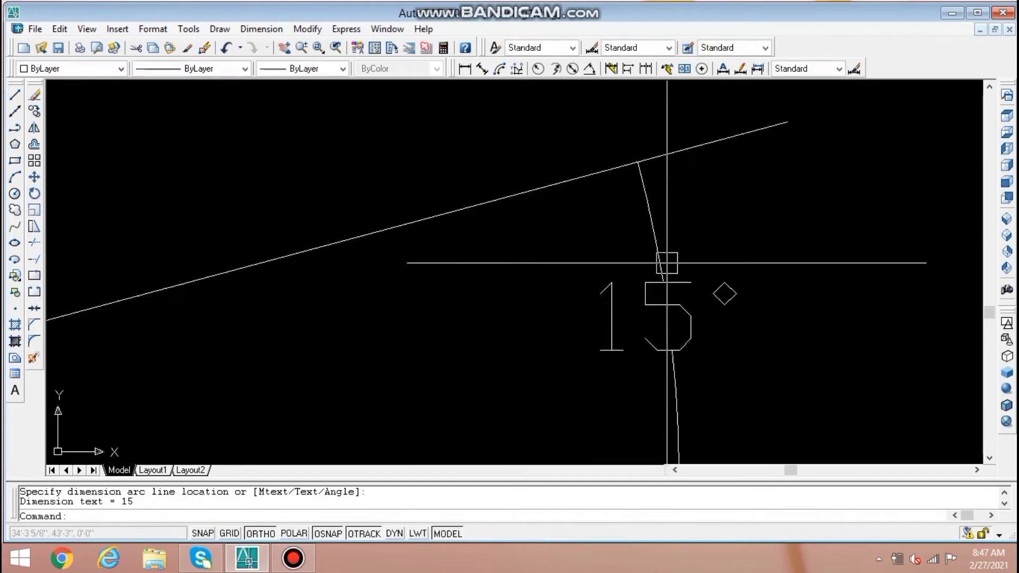
{"action": "scroll", "coordinate": [667, 262], "scroll_direction": "down", "scroll_amount": 3}
{"action": "type", "text": "e"}
{"action": "key", "text": "Return"}
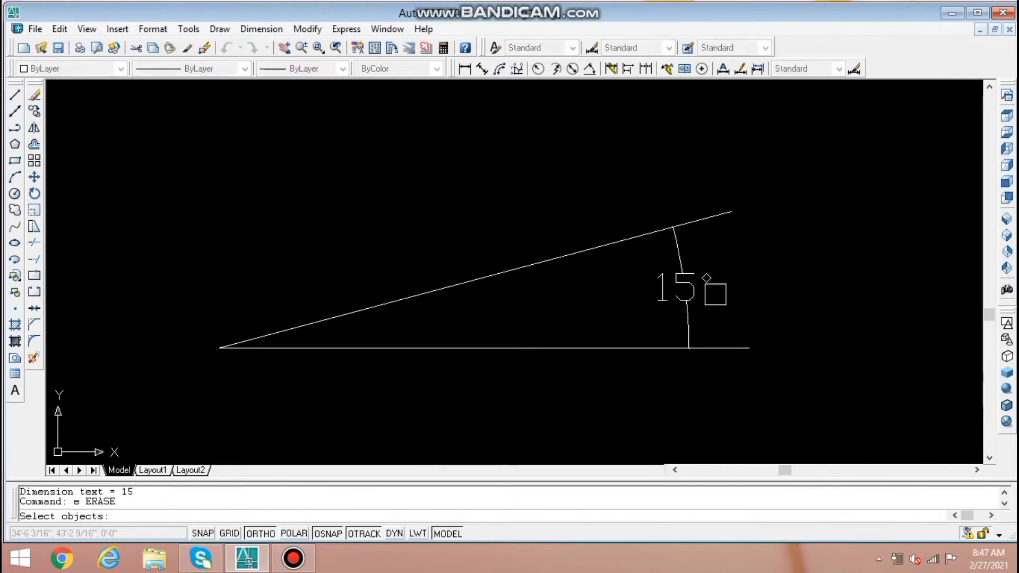
{"action": "left_click", "coordinate": [695, 292]}
{"action": "key", "text": "Return"}
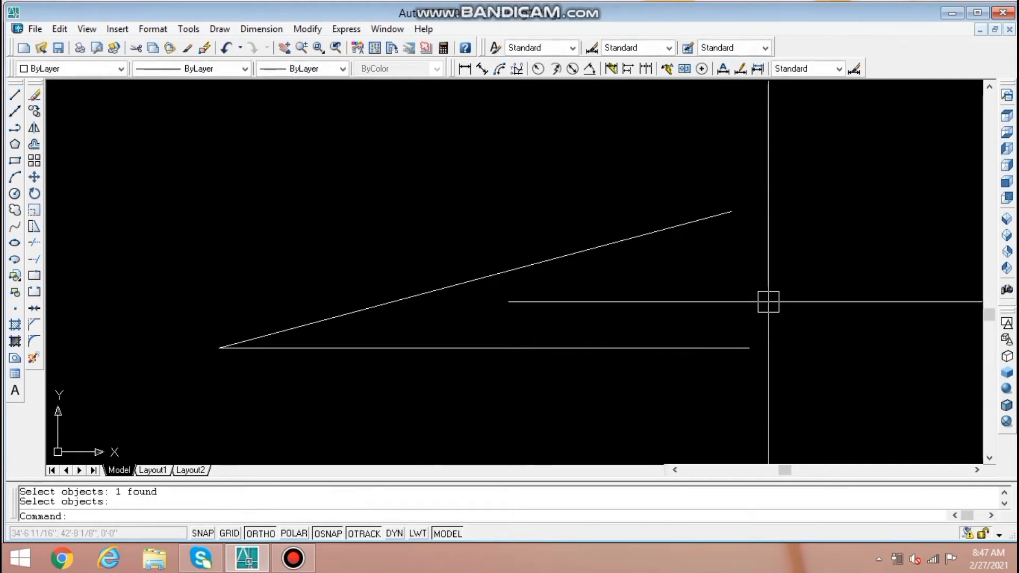
{"action": "key", "text": "Escape"}
{"action": "key", "text": "Escape"}
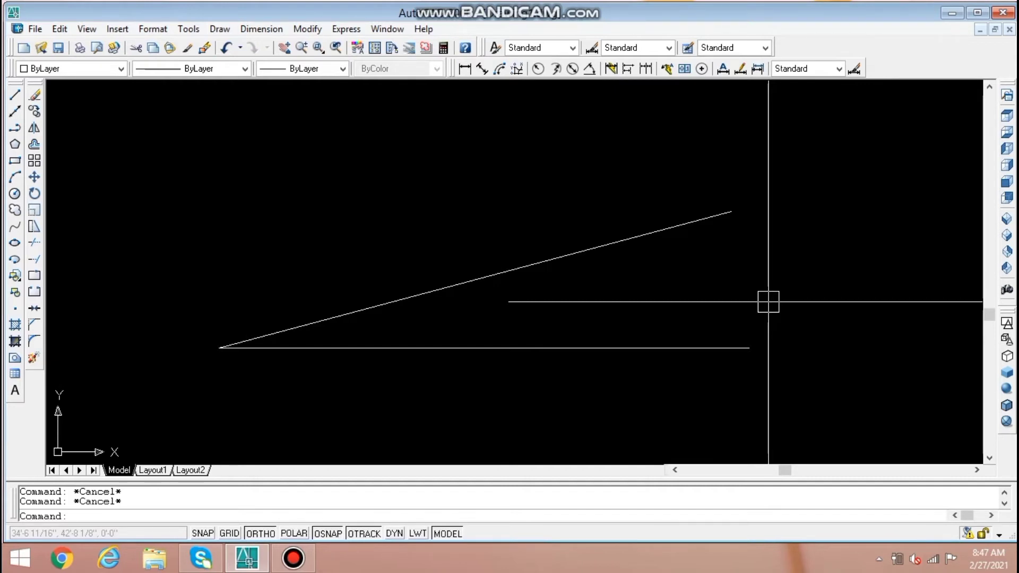
{"action": "type", "text": "l"}
{"action": "key", "text": "Return"}
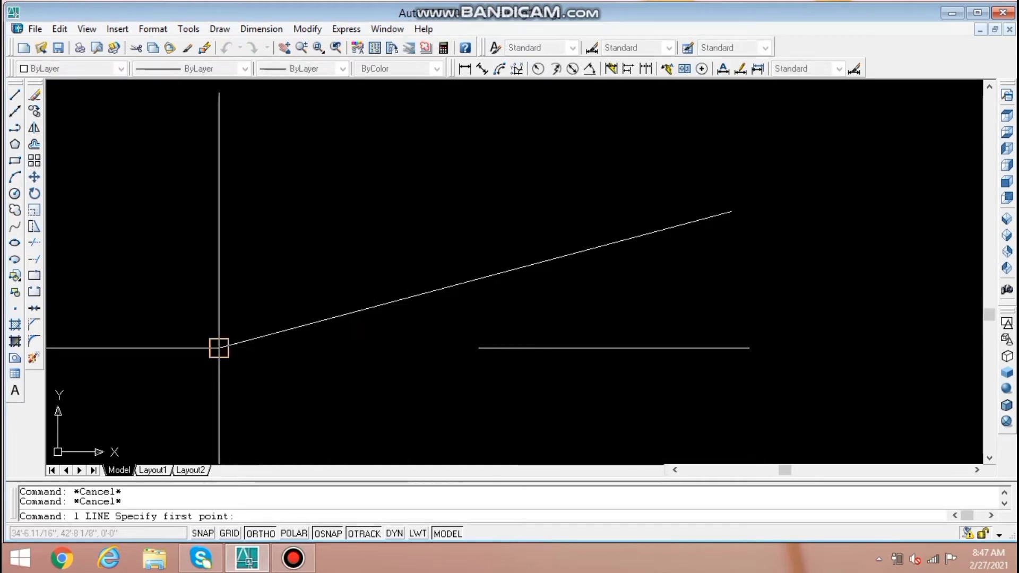
{"action": "left_click", "coordinate": [219, 348]}
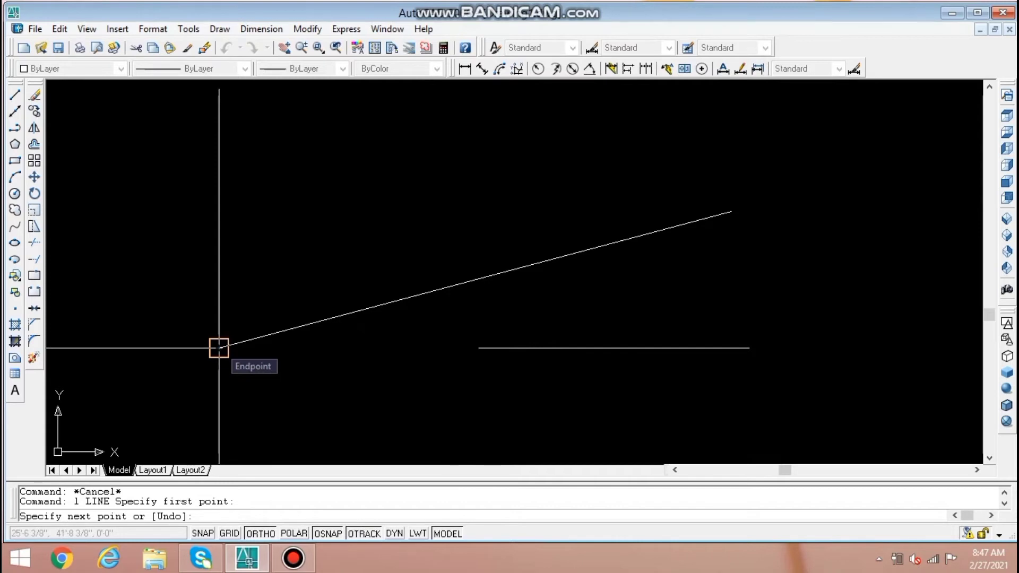
{"action": "type", "text": "@10'<"}
{"action": "type", "text": "30"}
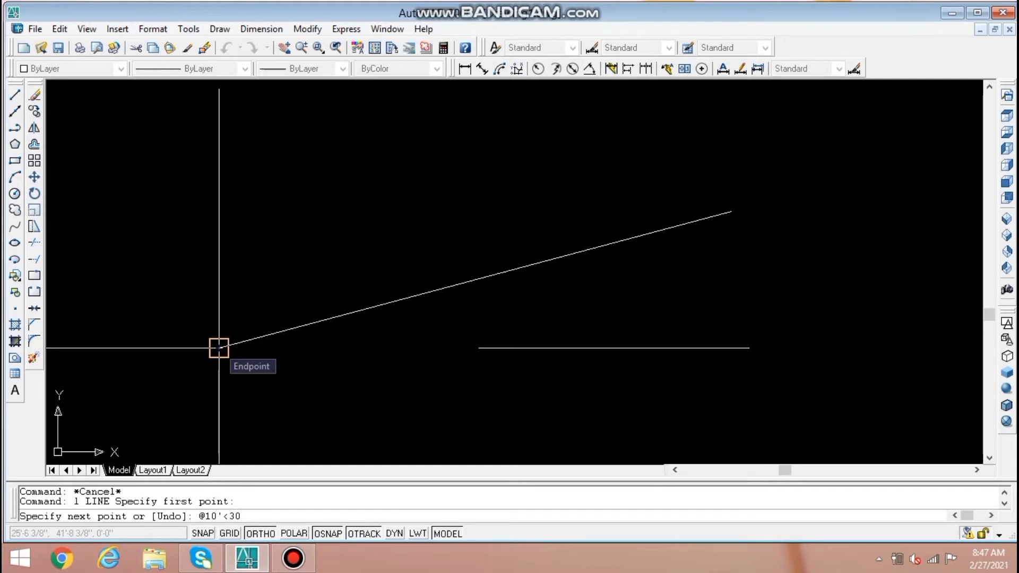
{"action": "key", "text": "Return"}
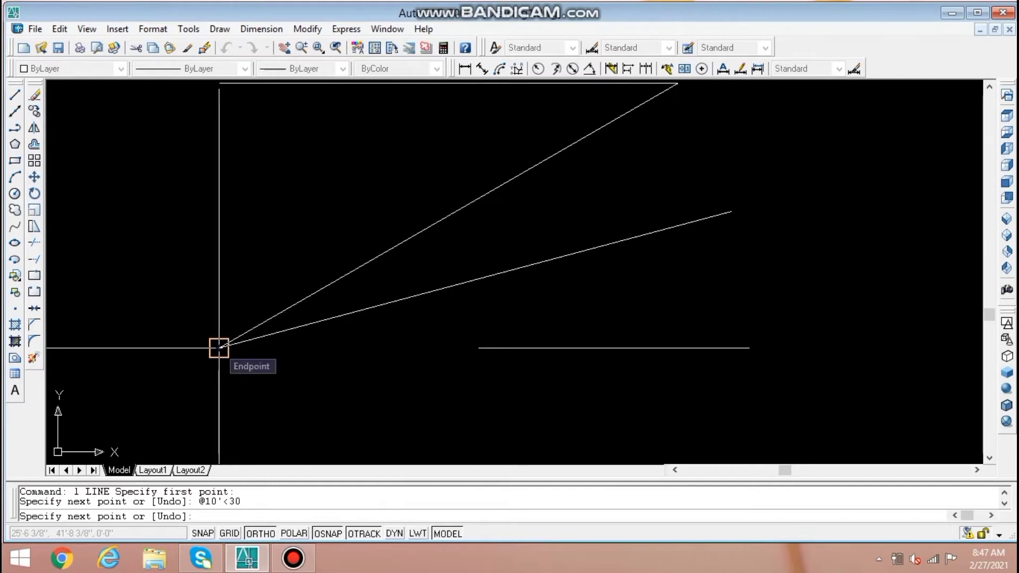
{"action": "scroll", "coordinate": [218, 348], "scroll_direction": "down", "scroll_amount": 3}
{"action": "key", "text": "Escape"}
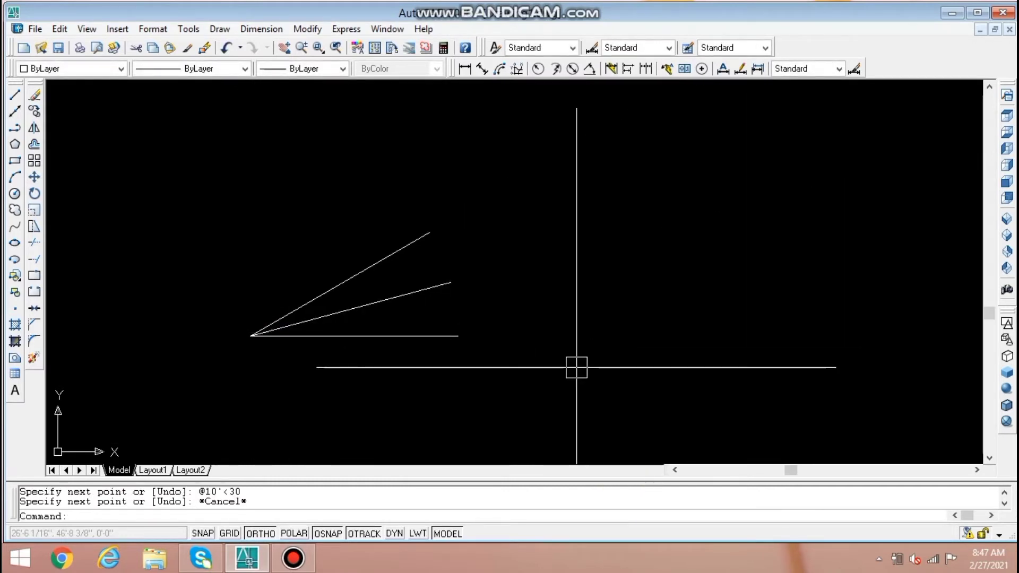
{"action": "type", "text": "l"}
Draw a 10' line at 45° from the shared origin
{"action": "key", "text": "Return"}
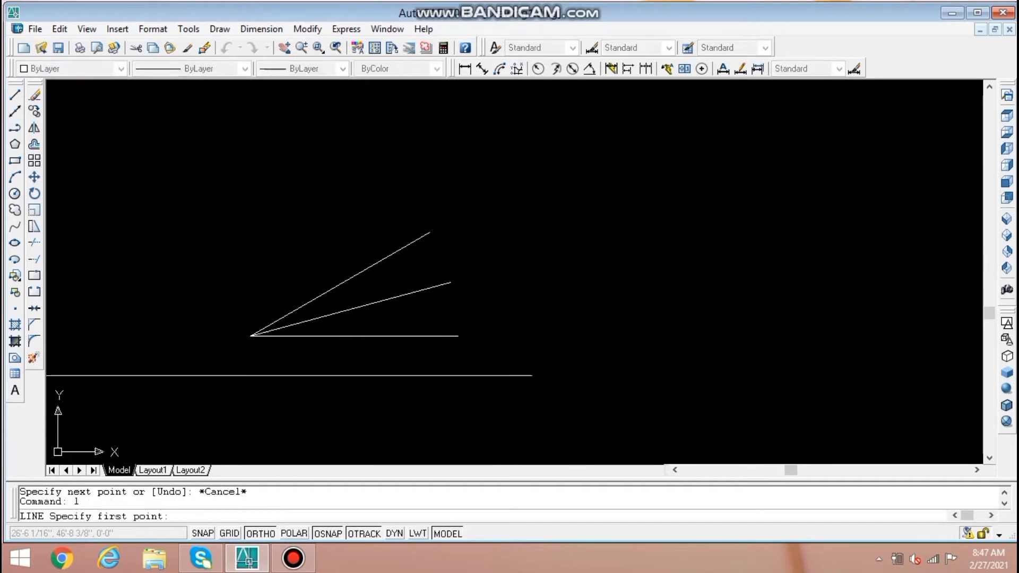
{"action": "left_click", "coordinate": [251, 336]}
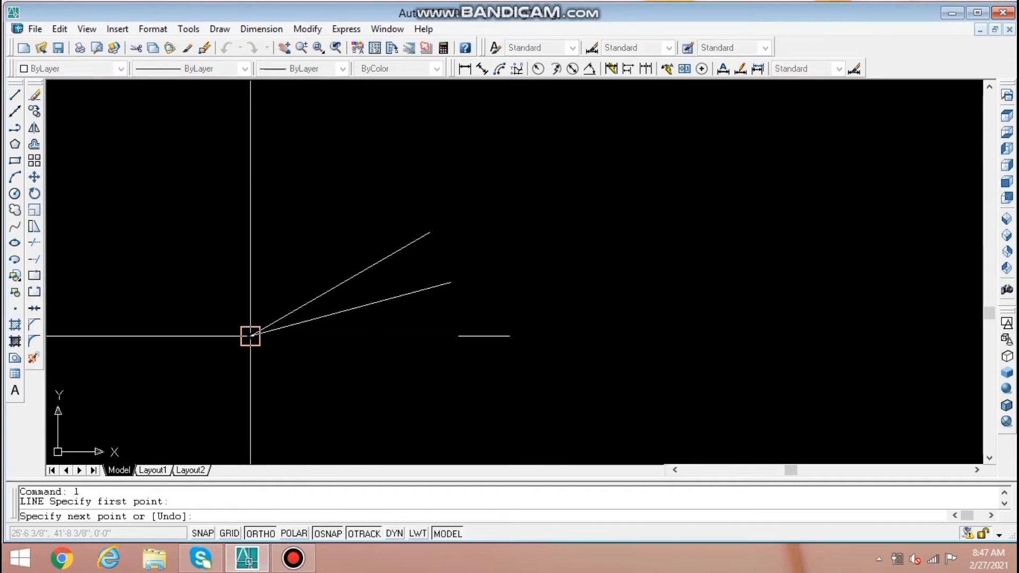
{"action": "type", "text": "@10'<45"}
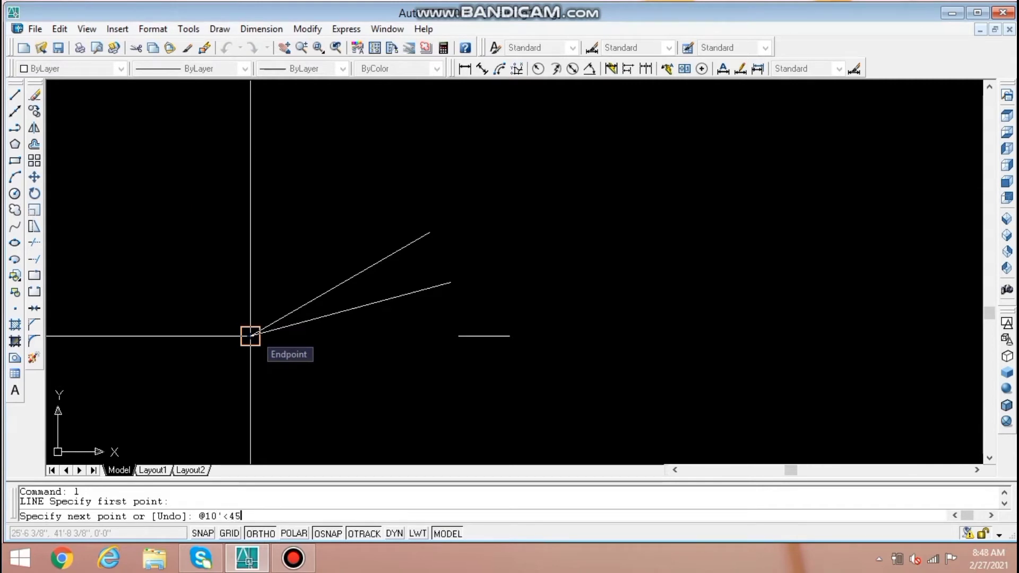
{"action": "key", "text": "Return"}
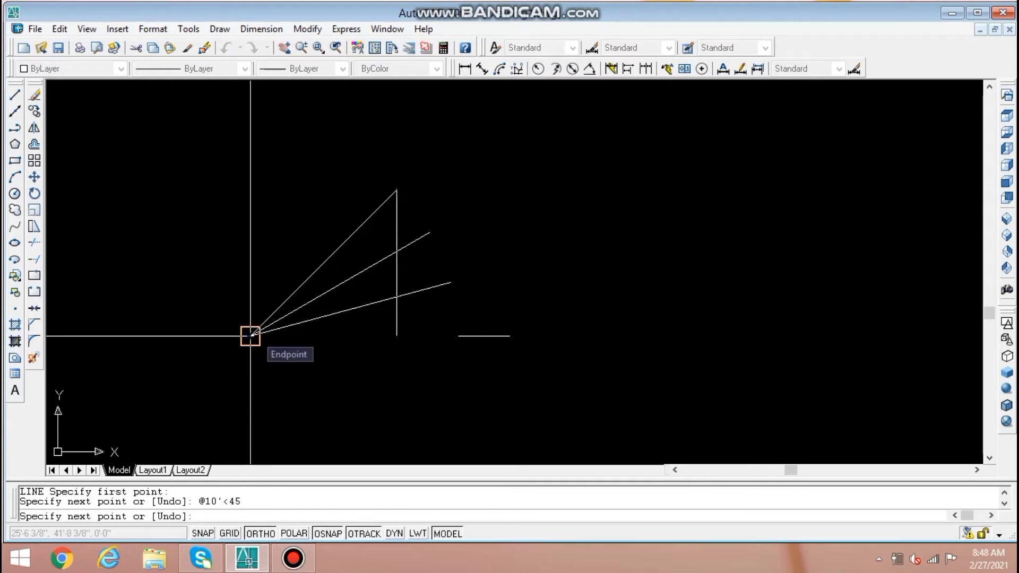
{"action": "key", "text": "Return"}
{"action": "key", "text": "Return"}
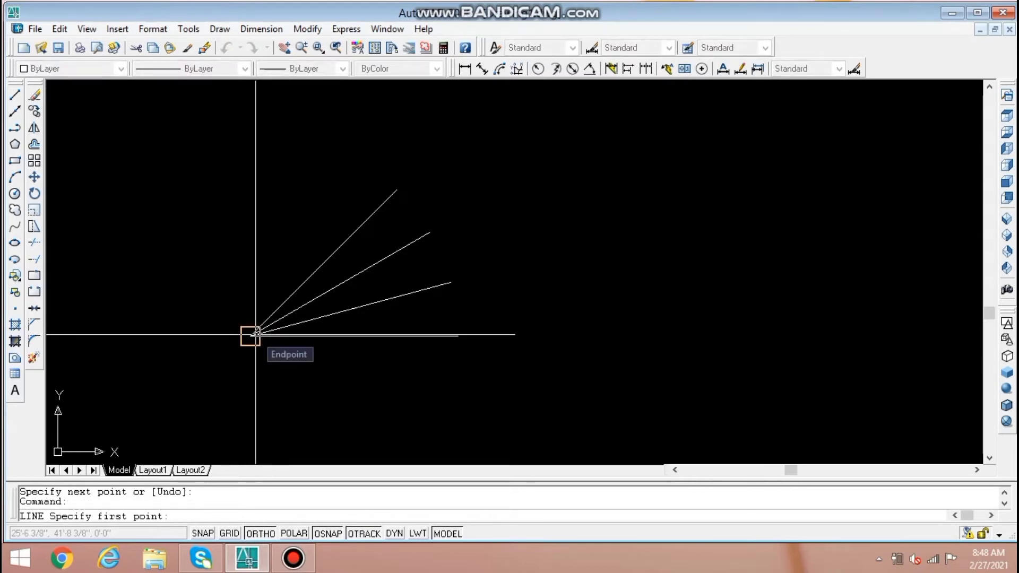
{"action": "key", "text": "Escape"}
Draw a 10' line at 60° from the shared origin
{"action": "type", "text": "l"}
{"action": "key", "text": "Return"}
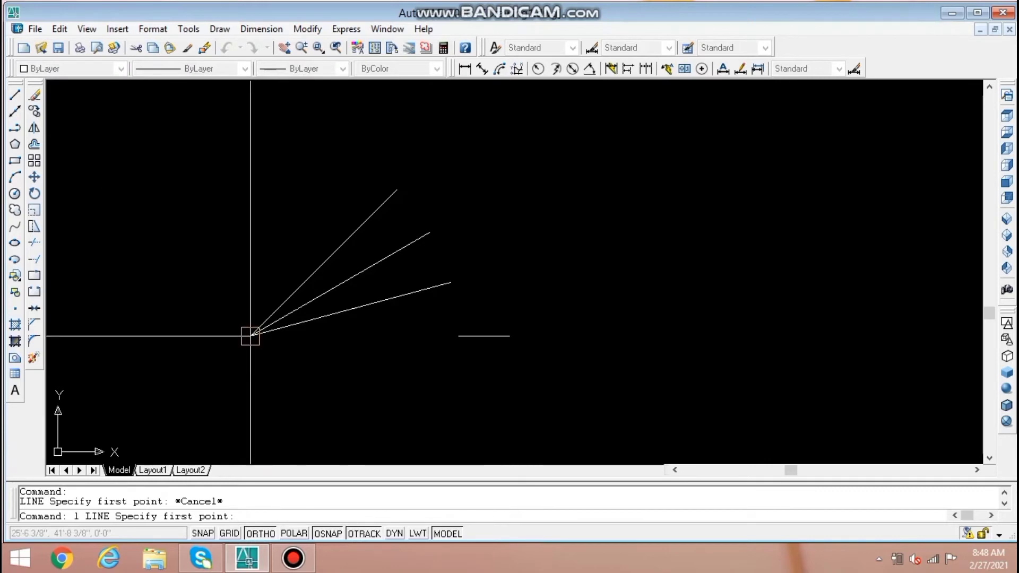
{"action": "left_click", "coordinate": [251, 336]}
{"action": "type", "text": "@10'<60"}
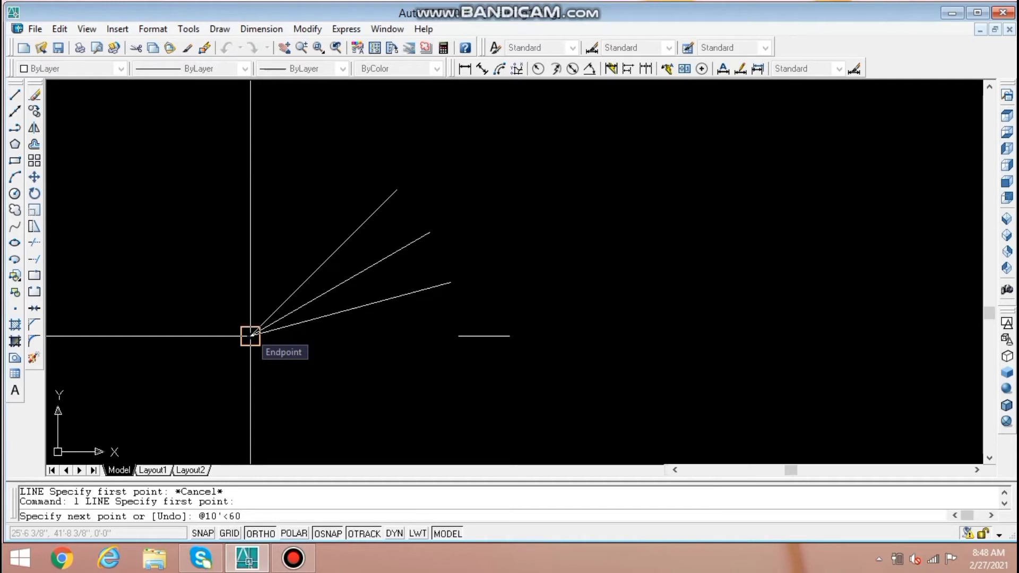
{"action": "key", "text": "Return"}
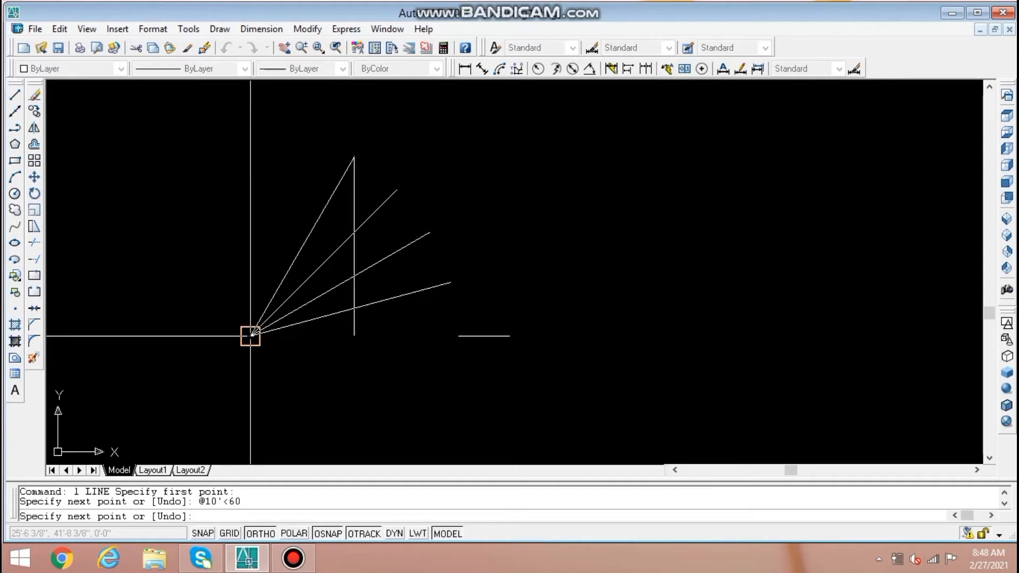
{"action": "key", "text": "Escape"}
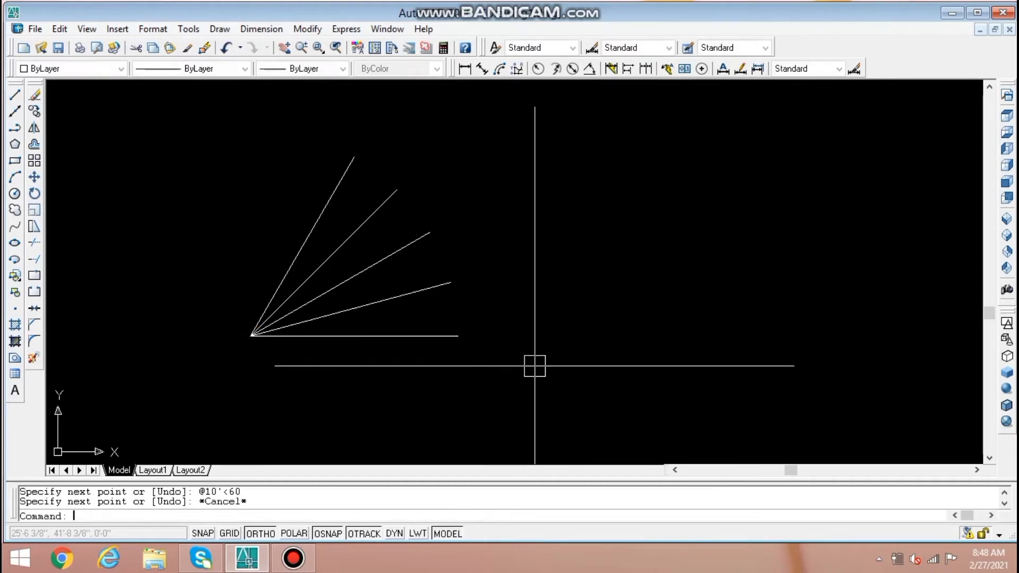
{"action": "key", "text": "Escape"}
{"action": "key", "text": "Escape"}
Draw a 10' line at 75° from the shared origin
{"action": "type", "text": "l"}
{"action": "key", "text": "Return"}
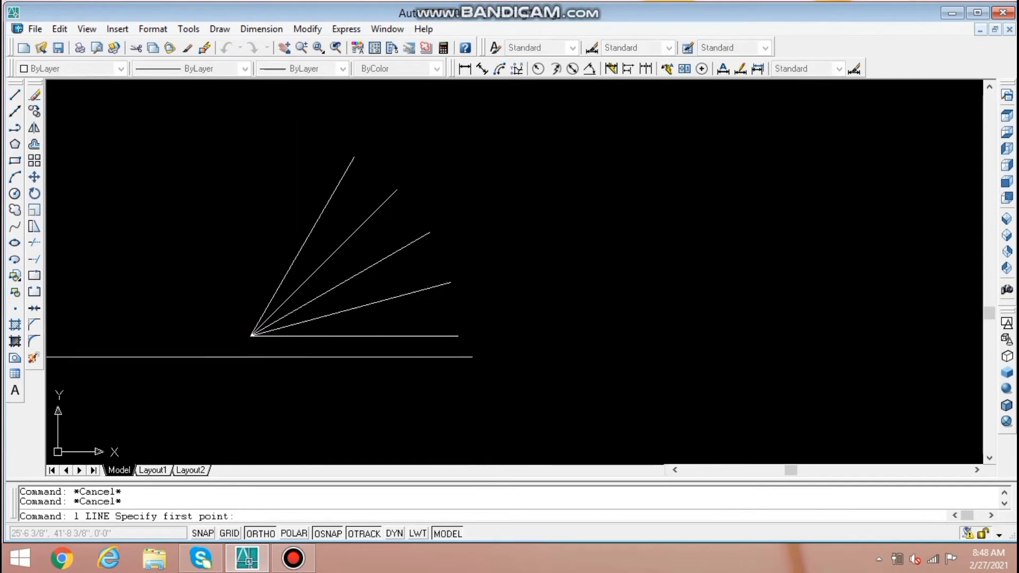
{"action": "left_click", "coordinate": [250, 336]}
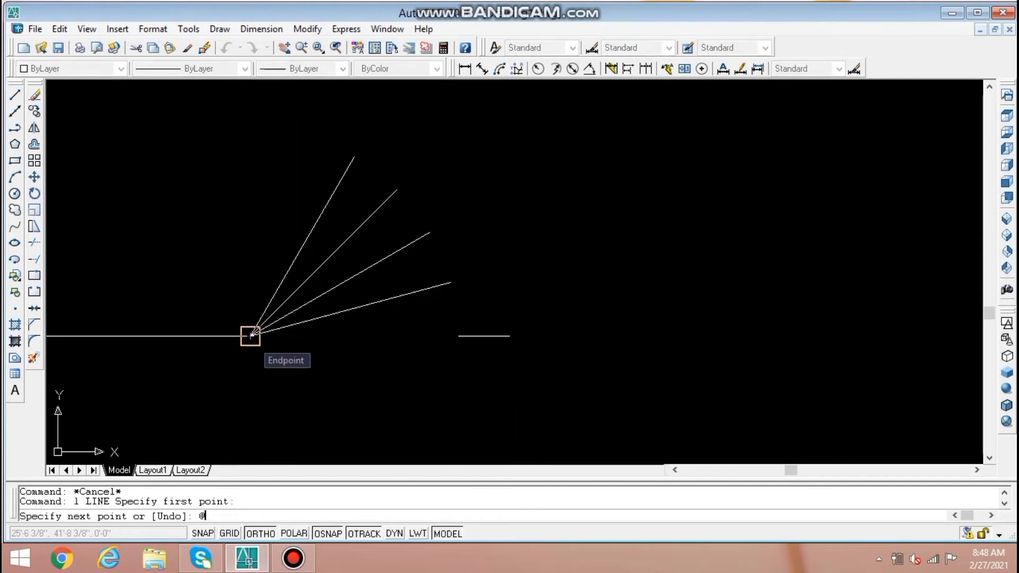
{"action": "type", "text": "@"}
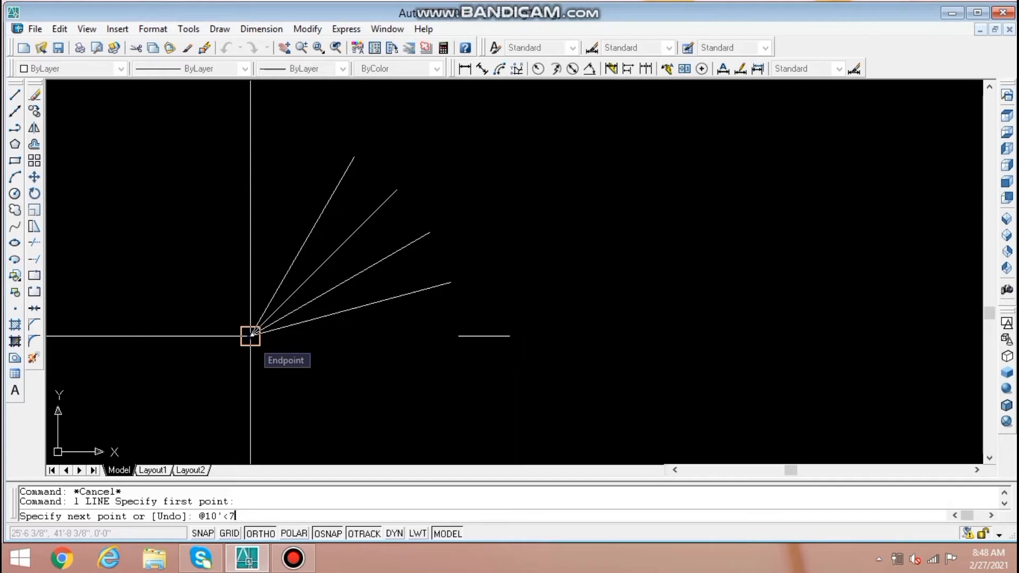
{"action": "type", "text": "5"}
{"action": "key", "text": "Return"}
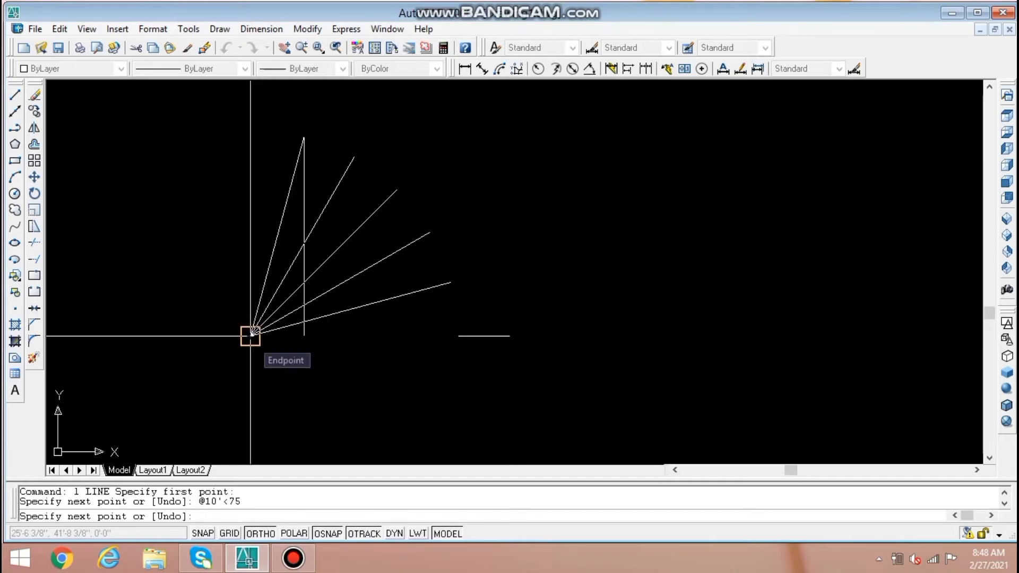
{"action": "key", "text": "Escape"}
{"action": "key", "text": "Escape"}
{"action": "type", "text": "l"}
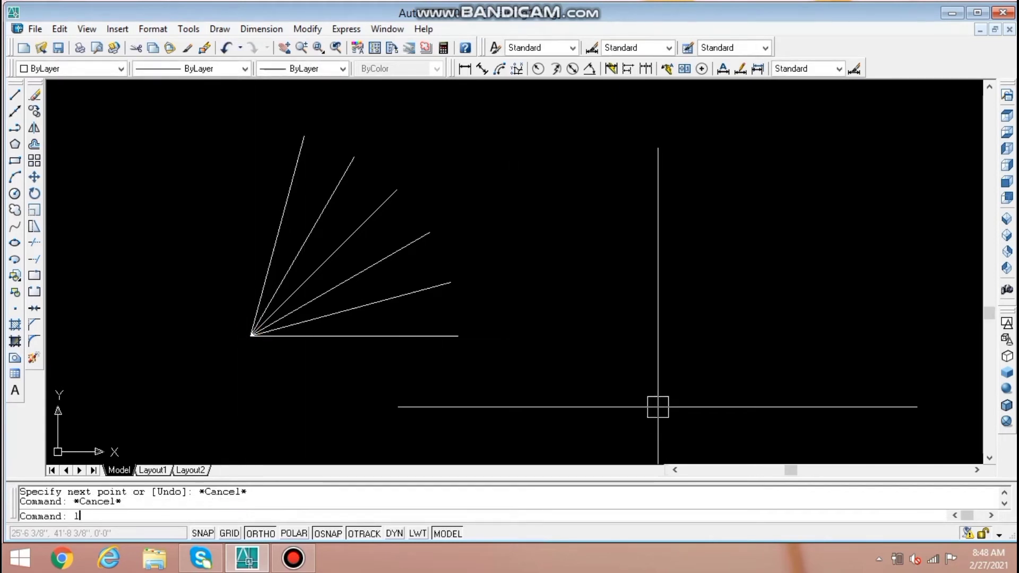
Draw a vertical 10' line at 90° from the shared origin
{"action": "key", "text": "Return"}
{"action": "left_click", "coordinate": [245, 331]}
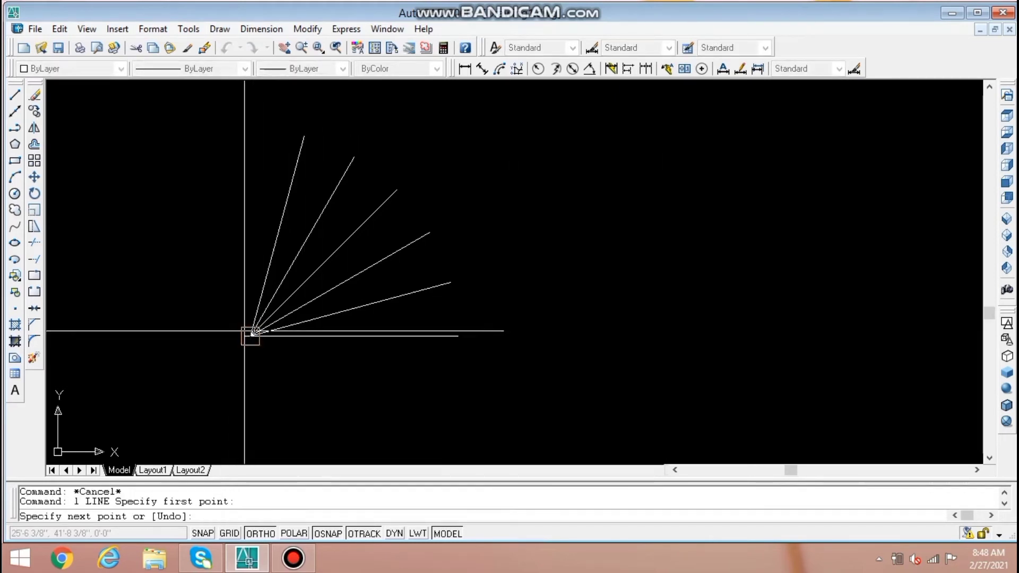
{"action": "type", "text": "@10'<90"}
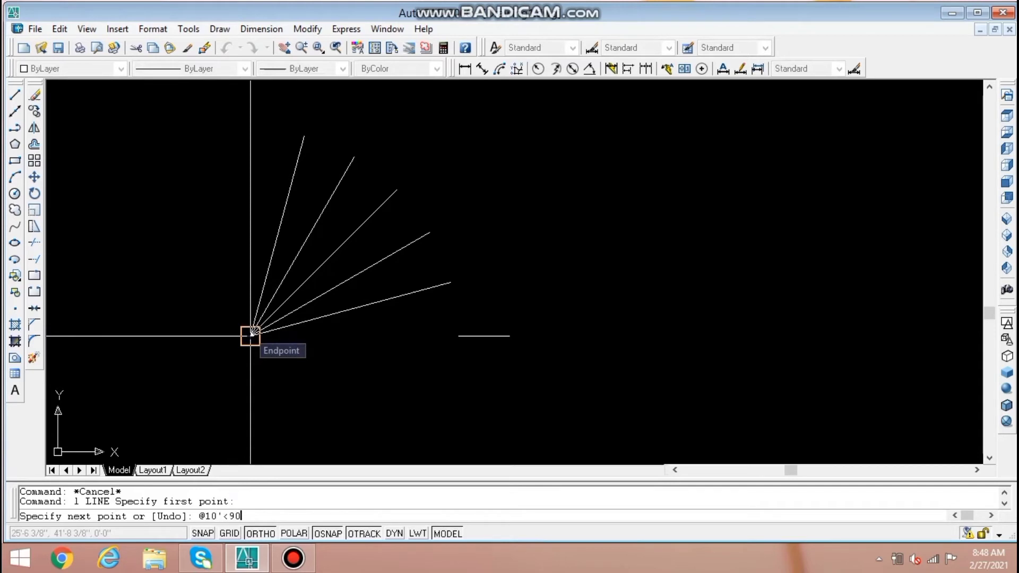
{"action": "key", "text": "Return"}
{"action": "key", "text": "Escape"}
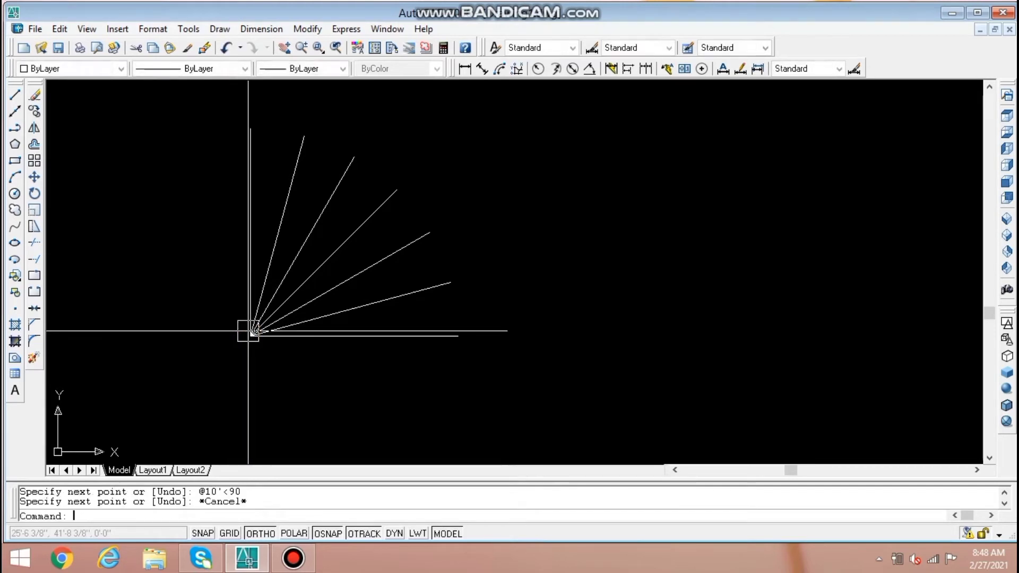
{"action": "scroll", "coordinate": [547, 329], "scroll_direction": "down", "scroll_amount": 2}
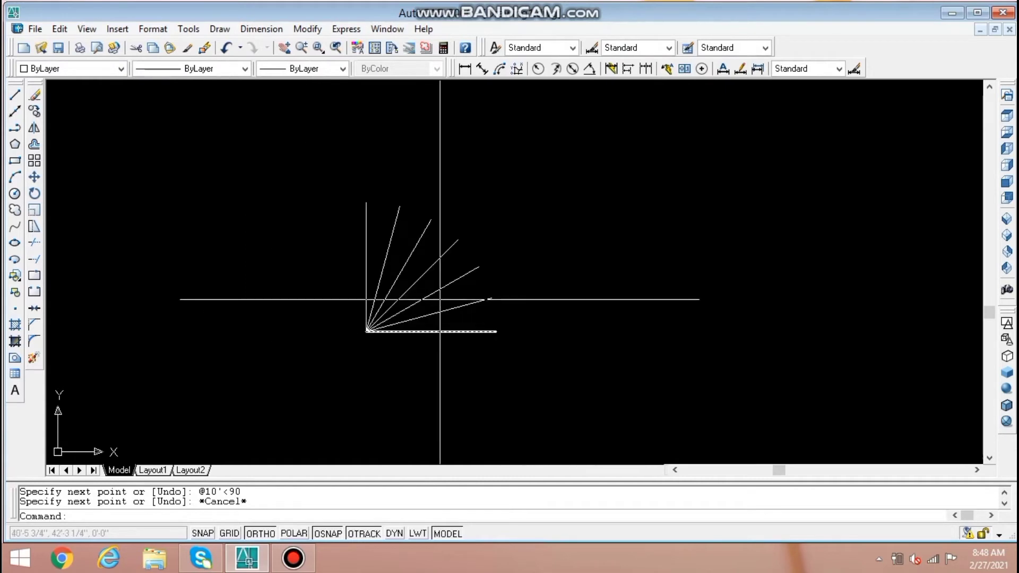
{"action": "scroll", "coordinate": [430, 295], "scroll_direction": "up", "scroll_amount": 3}
{"action": "key", "text": "Escape"}
{"action": "key", "text": "Escape"}
Add DIMANGULAR arcs for the 15°, 30° and 45° fan lines from the horizontal
{"action": "type", "text": "d"}
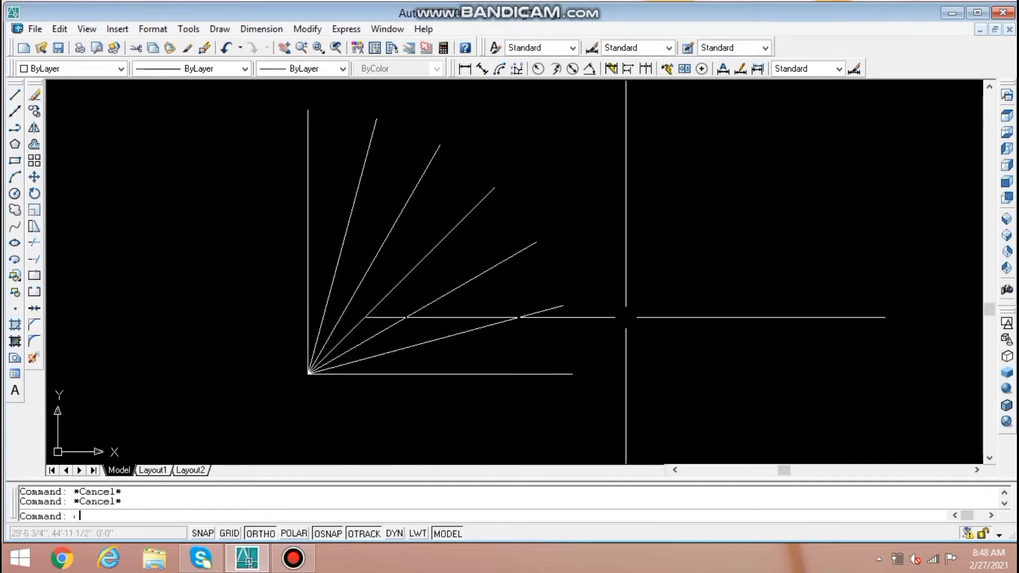
{"action": "type", "text": "an"}
{"action": "key", "text": "Return"}
{"action": "left_click", "coordinate": [522, 322]}
{"action": "left_click", "coordinate": [526, 373]}
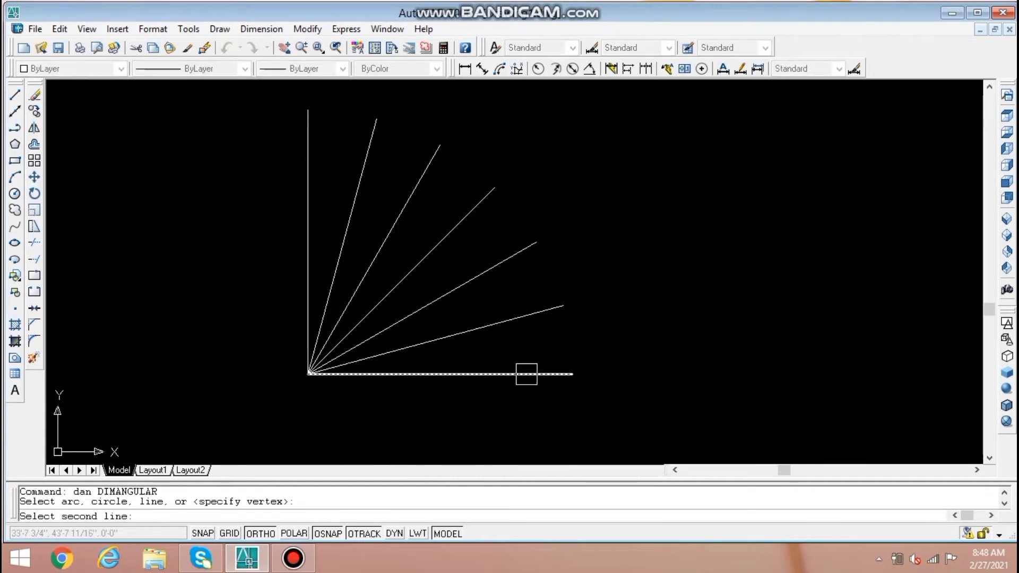
{"action": "scroll", "coordinate": [553, 346], "scroll_direction": "up", "scroll_amount": 2}
{"action": "scroll", "coordinate": [556, 346], "scroll_direction": "up", "scroll_amount": 2}
{"action": "left_click", "coordinate": [603, 347]}
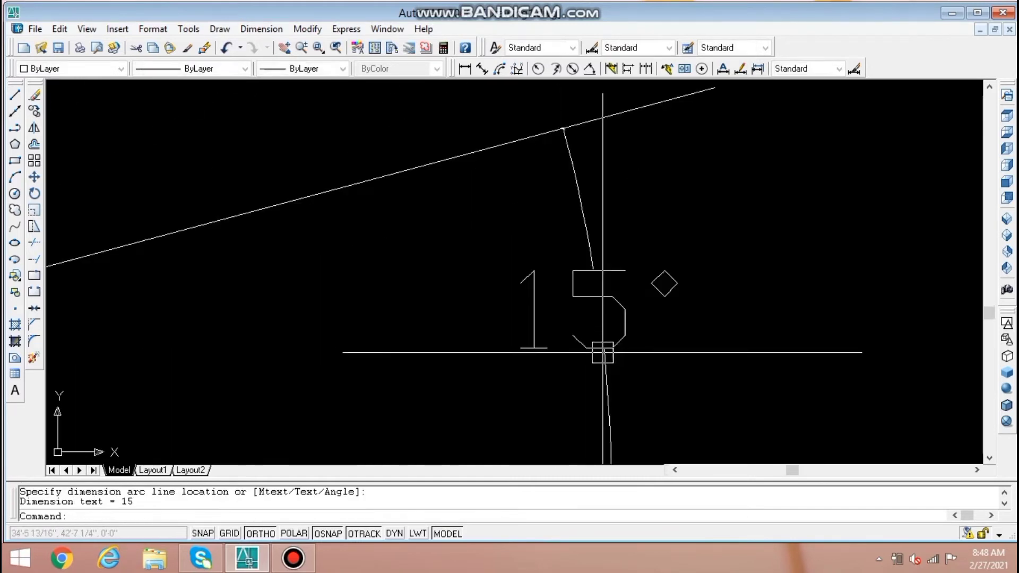
{"action": "scroll", "coordinate": [663, 353], "scroll_direction": "down", "scroll_amount": 3}
{"action": "key", "text": "Return"}
{"action": "left_click", "coordinate": [574, 383]}
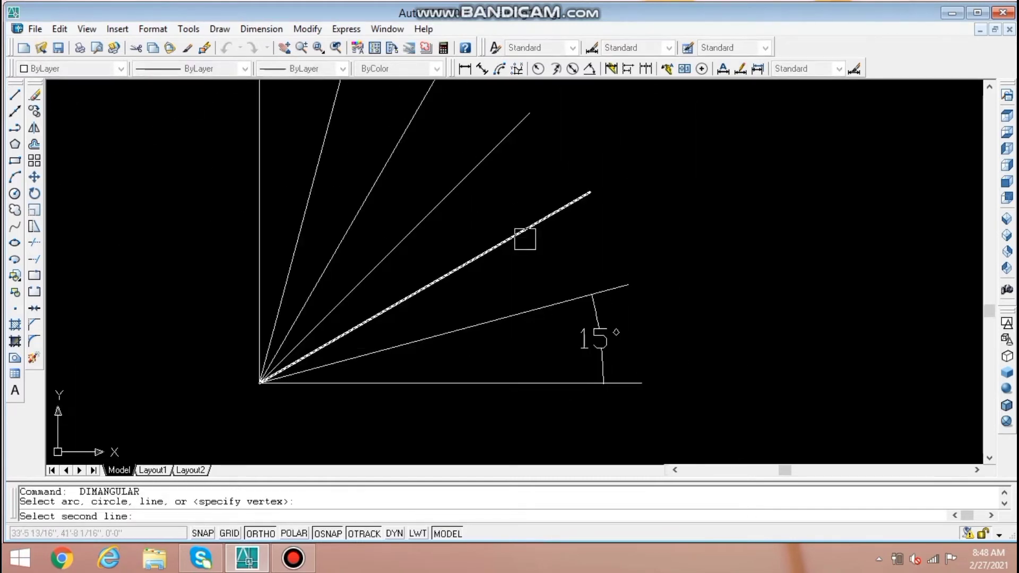
{"action": "left_click", "coordinate": [524, 235]}
{"action": "left_click", "coordinate": [576, 337]}
{"action": "key", "text": "Return"}
{"action": "left_click", "coordinate": [515, 383]}
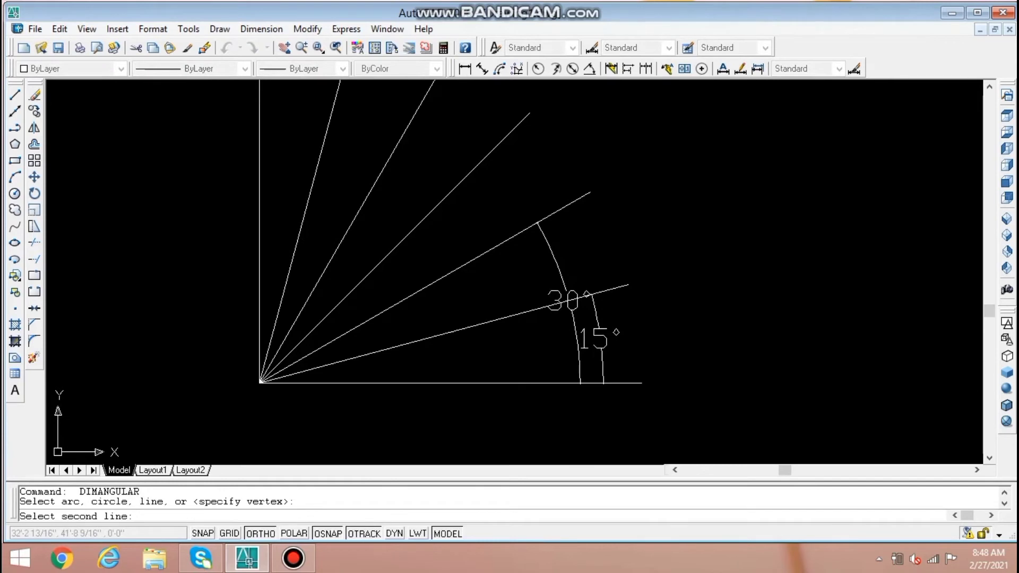
{"action": "left_click", "coordinate": [446, 196]}
{"action": "left_click", "coordinate": [487, 206]}
Add the 60°, 75° and 90° angular dimensions to the remaining fan lines
{"action": "key", "text": "Return"}
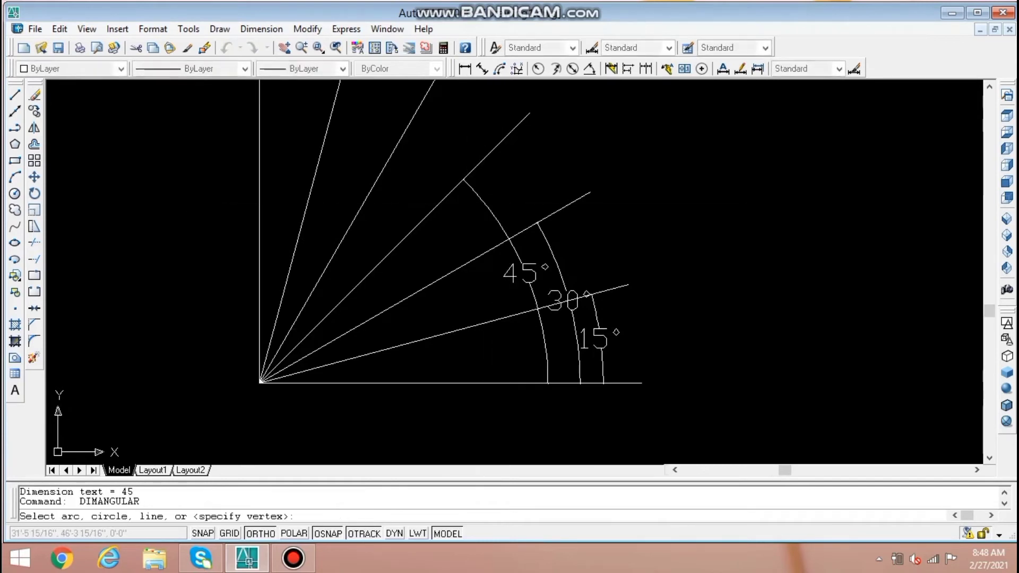
{"action": "left_click", "coordinate": [484, 383]}
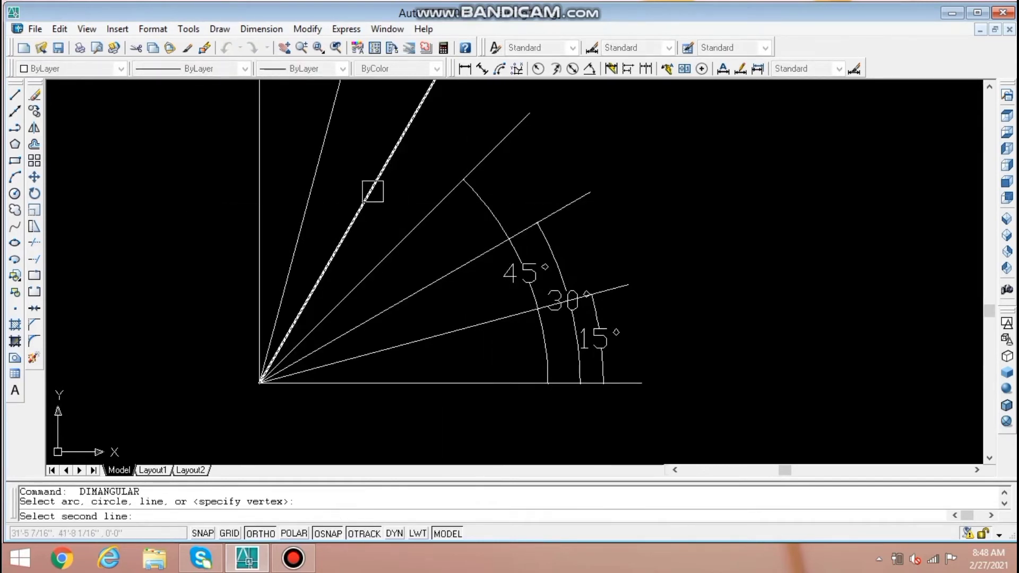
{"action": "left_click", "coordinate": [371, 191]}
{"action": "key", "text": "Return"}
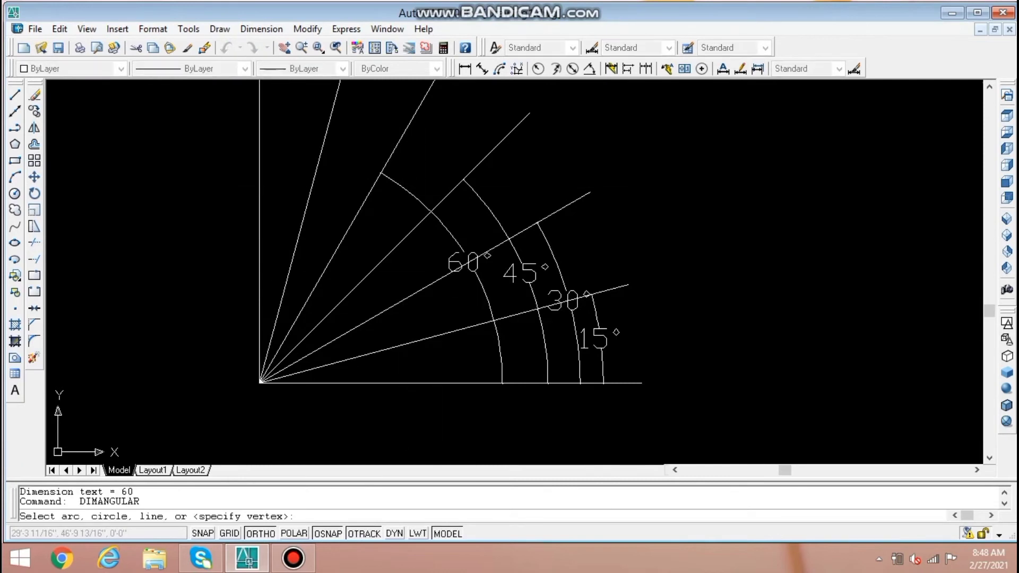
{"action": "left_click", "coordinate": [416, 383]}
{"action": "left_click", "coordinate": [310, 191]}
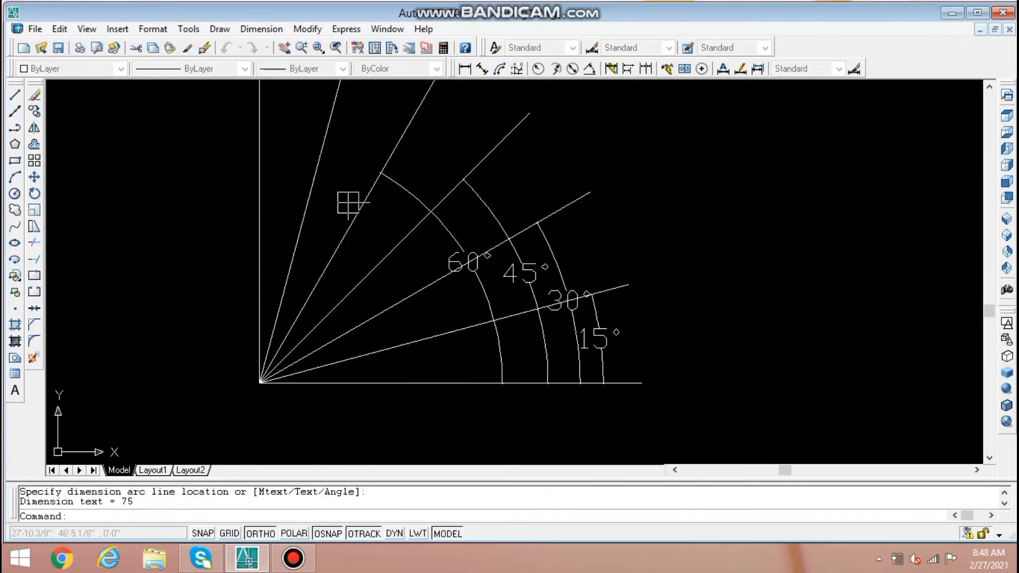
{"action": "key", "text": "Return"}
{"action": "left_click", "coordinate": [478, 256]}
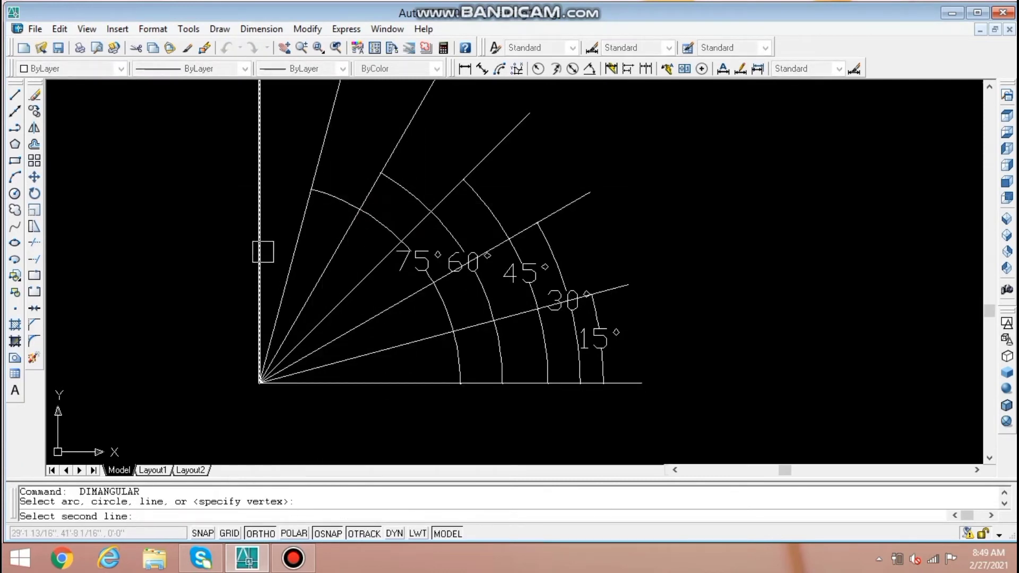
{"action": "left_click", "coordinate": [261, 239]}
{"action": "left_click", "coordinate": [363, 274]}
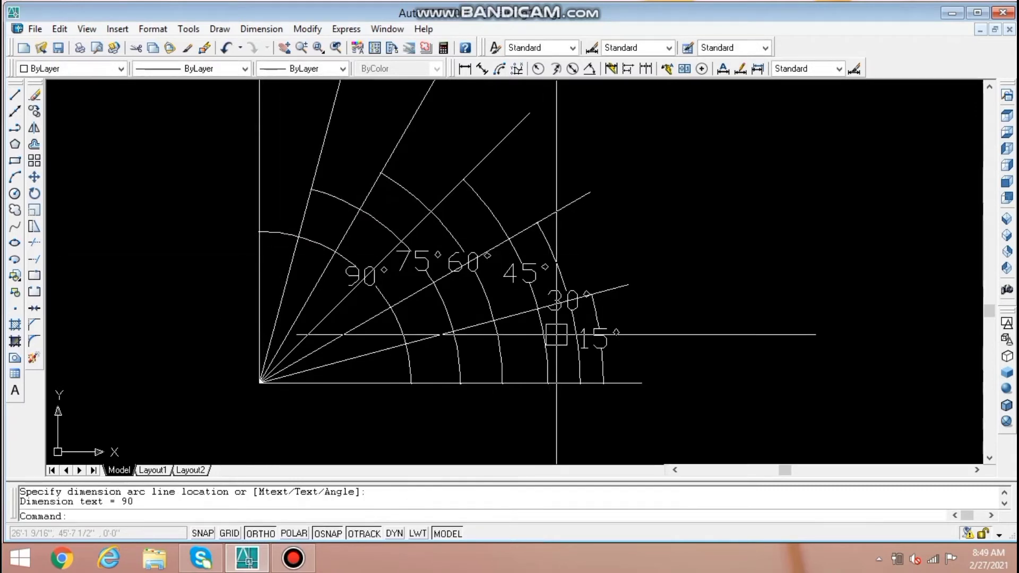
{"action": "key", "text": "Escape"}
{"action": "key", "text": "Escape"}
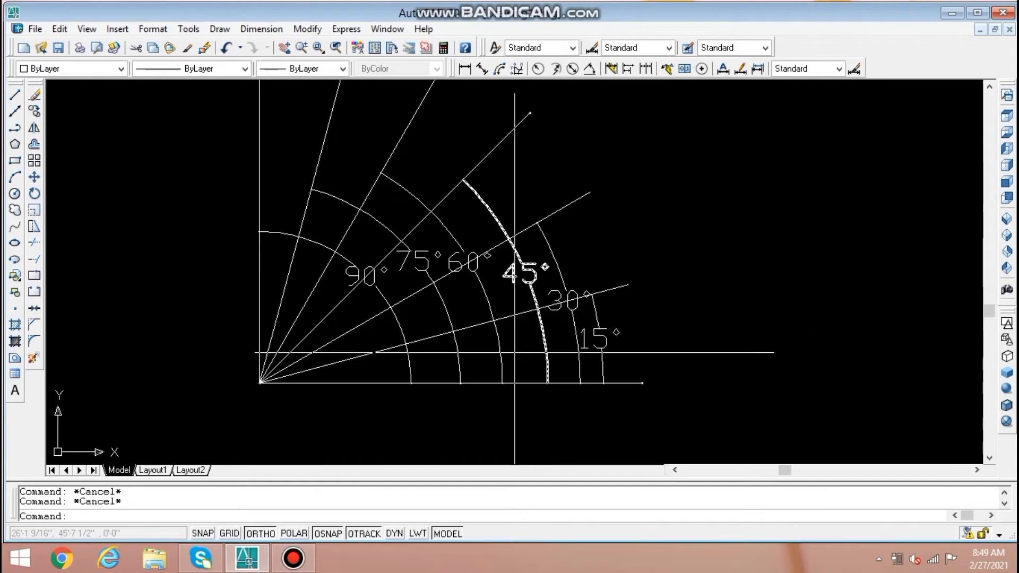
{"action": "scroll", "coordinate": [425, 160], "scroll_direction": "down", "scroll_amount": 3}
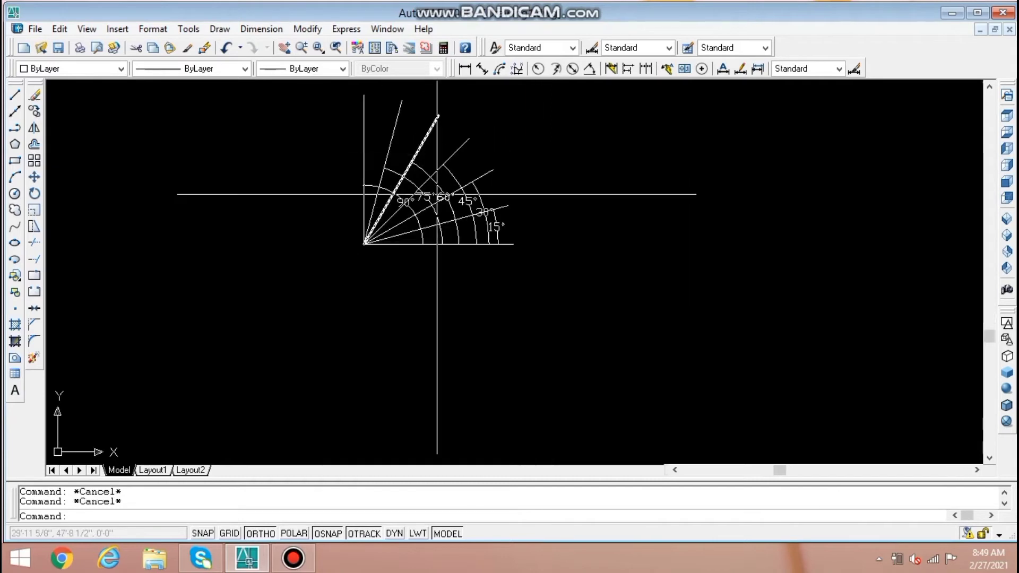
Paste the copied objects with Ctrl+V, then cancel the paste
{"action": "left_click", "coordinate": [724, 309]}
{"action": "key", "text": "ctrl+v"}
{"action": "scroll", "coordinate": [670, 297], "scroll_direction": "down", "scroll_amount": 2}
{"action": "scroll", "coordinate": [683, 380], "scroll_direction": "down", "scroll_amount": 2}
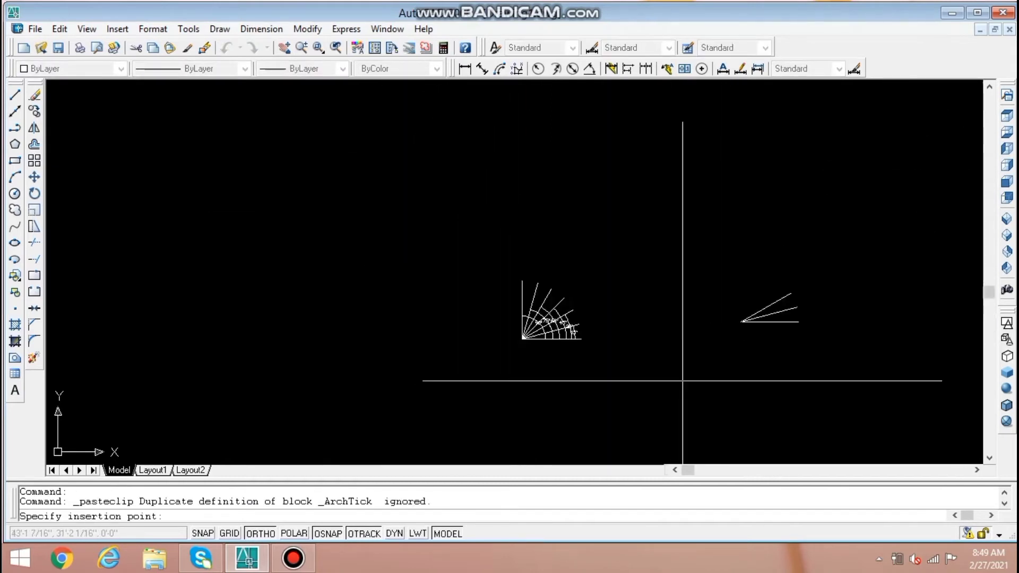
{"action": "key", "text": "Escape"}
{"action": "scroll", "coordinate": [859, 357], "scroll_direction": "up", "scroll_amount": 3}
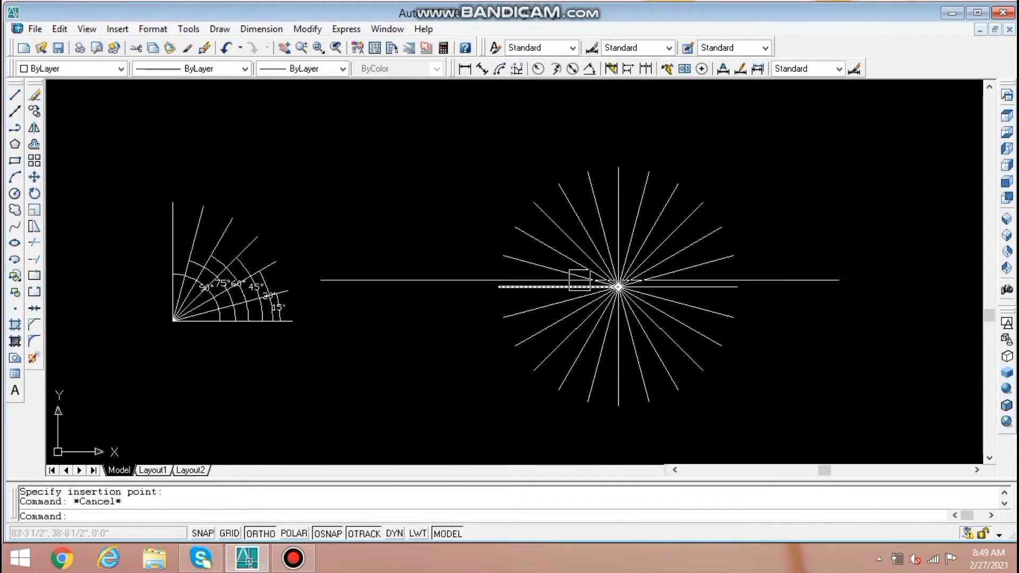
{"action": "scroll", "coordinate": [467, 334], "scroll_direction": "down", "scroll_amount": 1}
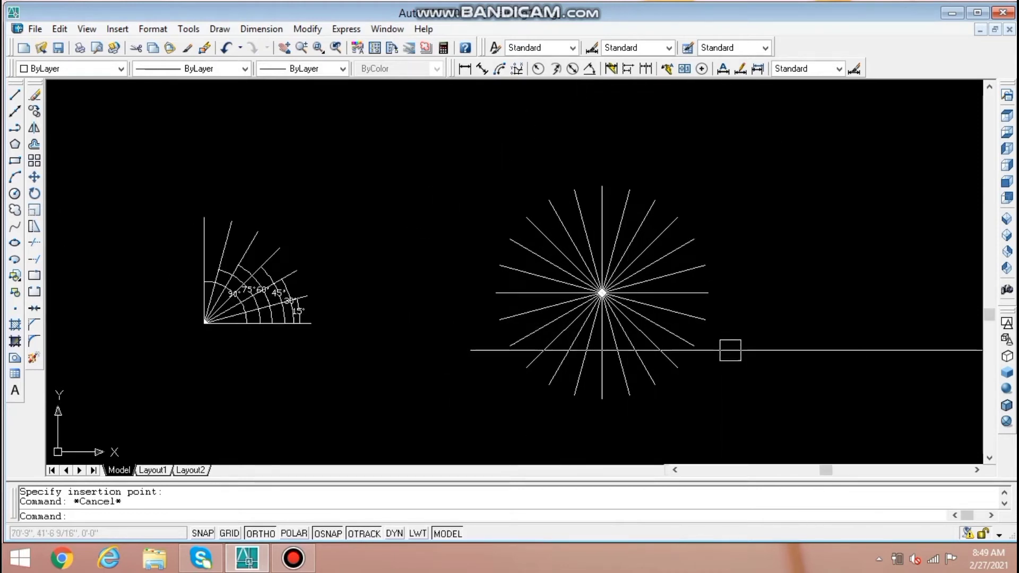
Cancel a started erase and zoom out so both drawings sit near the bottom
{"action": "type", "text": "e"}
{"action": "key", "text": "Return"}
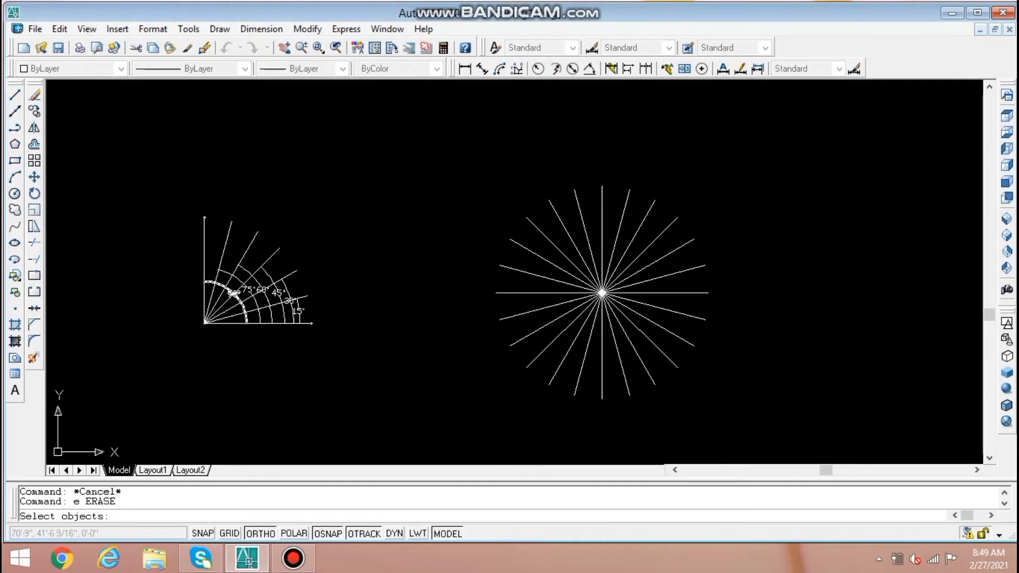
{"action": "scroll", "coordinate": [255, 296], "scroll_direction": "down", "scroll_amount": 4}
{"action": "key", "text": "Escape"}
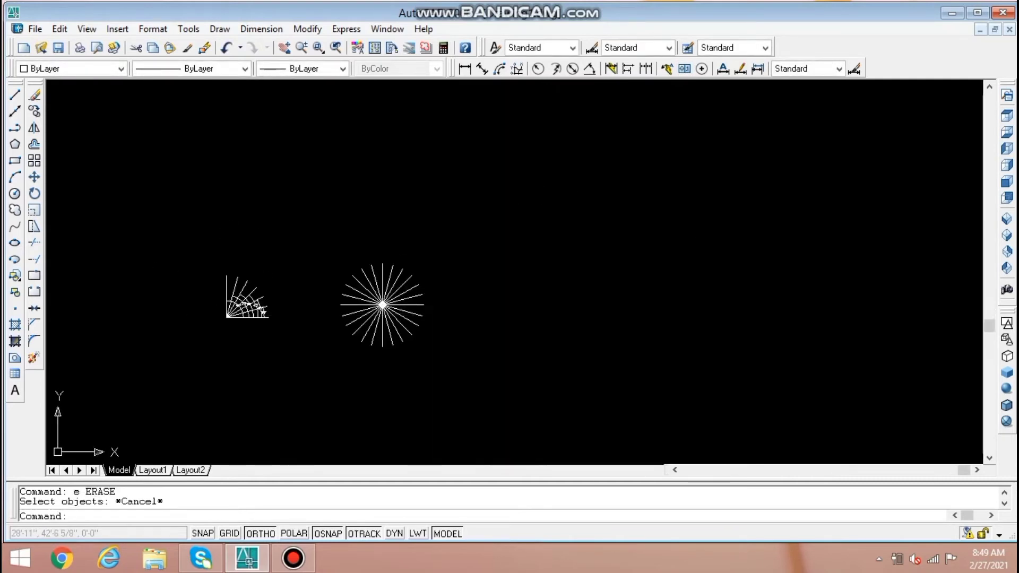
{"action": "scroll", "coordinate": [432, 281], "scroll_direction": "up", "scroll_amount": 3}
{"action": "scroll", "coordinate": [419, 212], "scroll_direction": "down", "scroll_amount": 1}
{"action": "scroll", "coordinate": [345, 212], "scroll_direction": "down", "scroll_amount": 1}
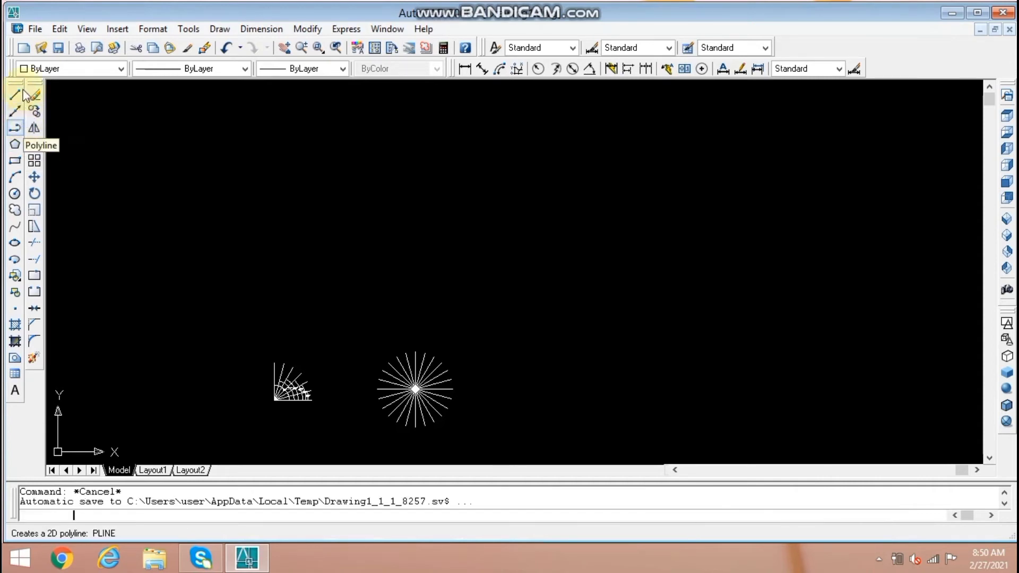
Draw the left right triangle from three separate LINE segments
{"action": "type", "text": "l"}
{"action": "key", "text": "Return"}
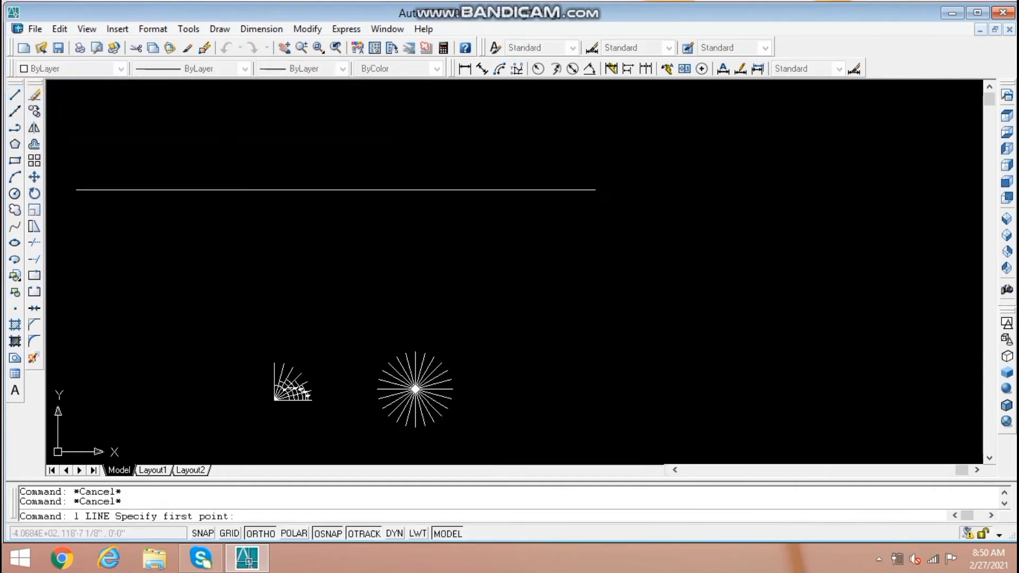
{"action": "left_click", "coordinate": [291, 155]}
{"action": "left_click", "coordinate": [415, 155]}
{"action": "left_click", "coordinate": [415, 234]}
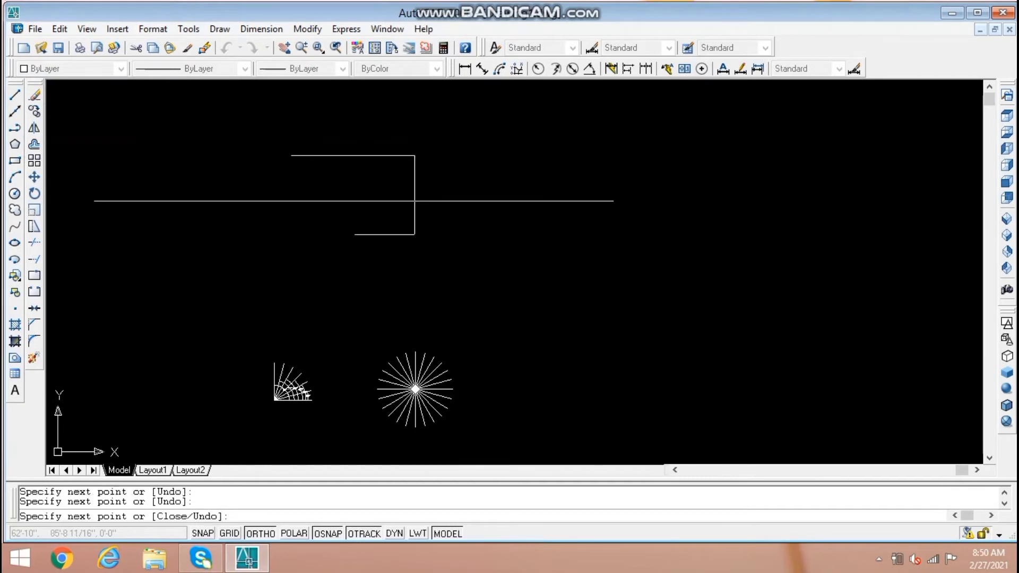
{"action": "left_click", "coordinate": [291, 155]}
{"action": "key", "text": "Return"}
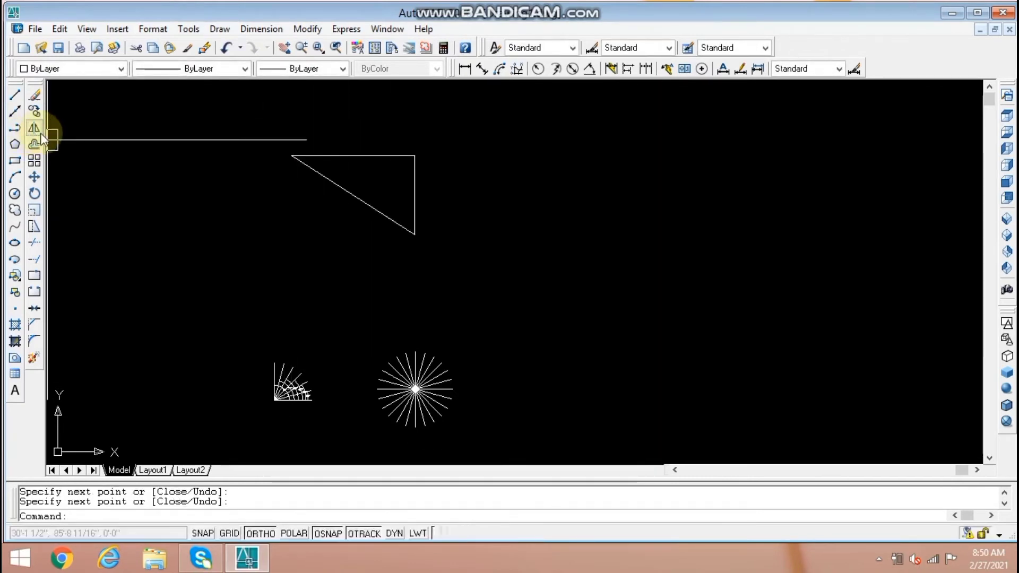
{"action": "key", "text": "Escape"}
Draw the right triangle as a single closed PL polyline
{"action": "type", "text": "pl"}
{"action": "key", "text": "Return"}
{"action": "key", "text": "Return"}
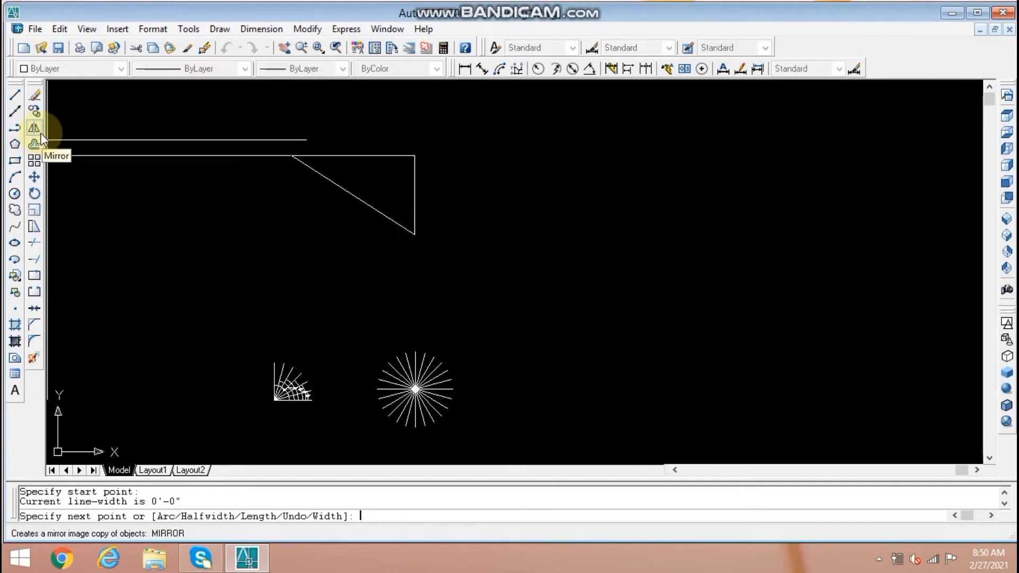
{"action": "key", "text": "Escape"}
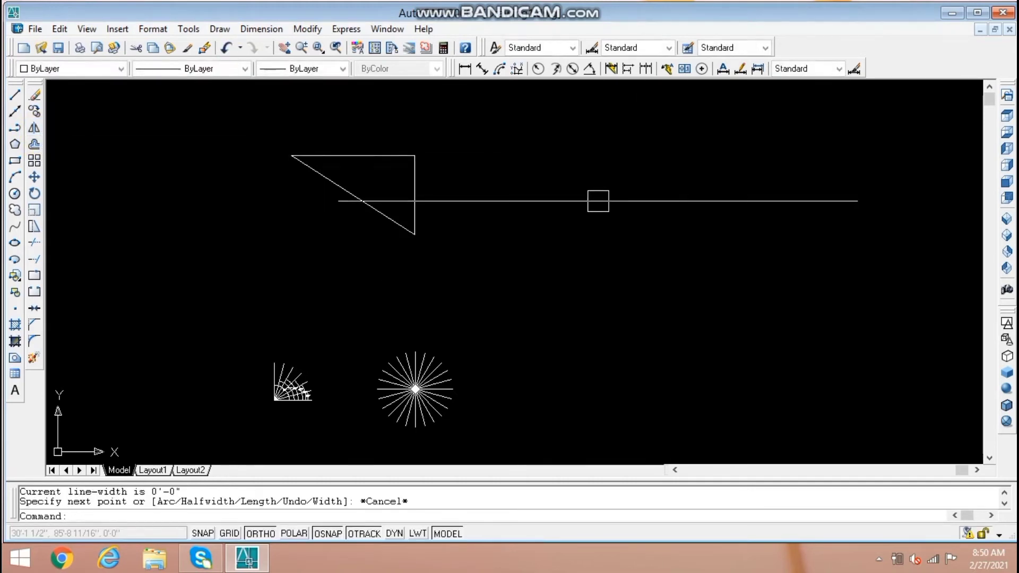
{"action": "key", "text": "Escape"}
{"action": "type", "text": "pl"}
{"action": "key", "text": "Return"}
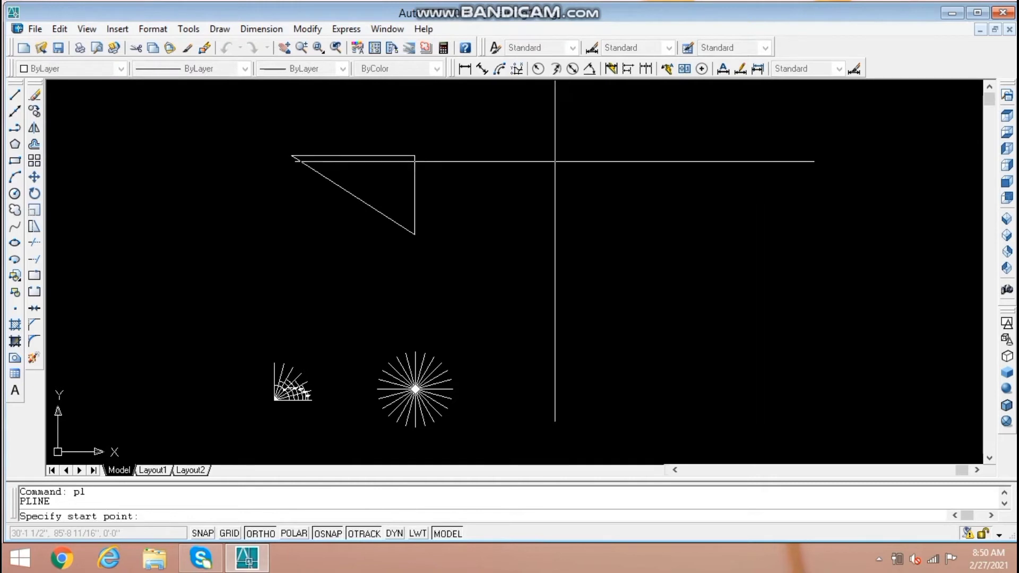
{"action": "left_click", "coordinate": [554, 161]}
{"action": "left_click", "coordinate": [719, 161]}
{"action": "left_click", "coordinate": [720, 247]}
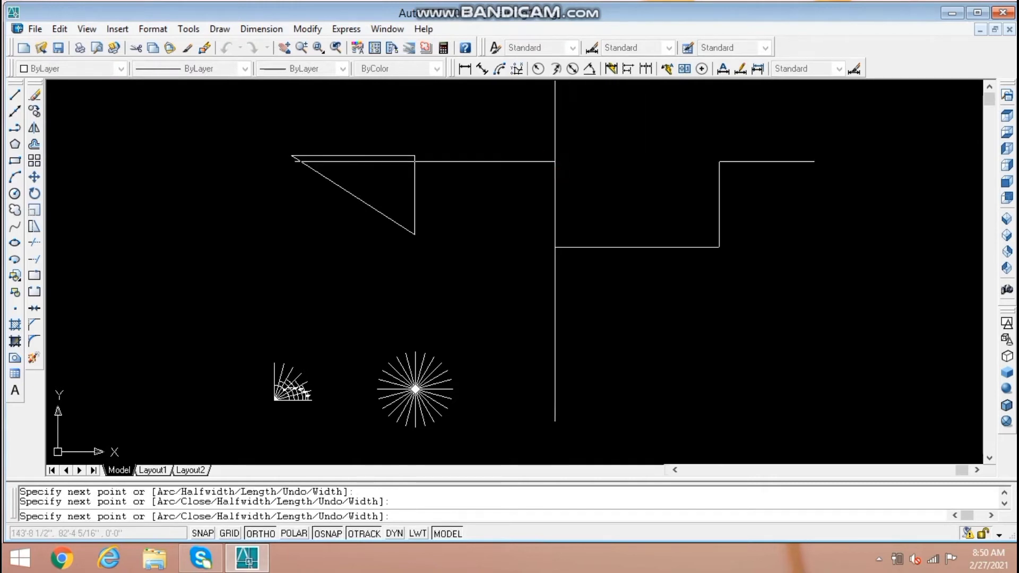
{"action": "left_click", "coordinate": [554, 161]}
{"action": "key", "text": "Escape"}
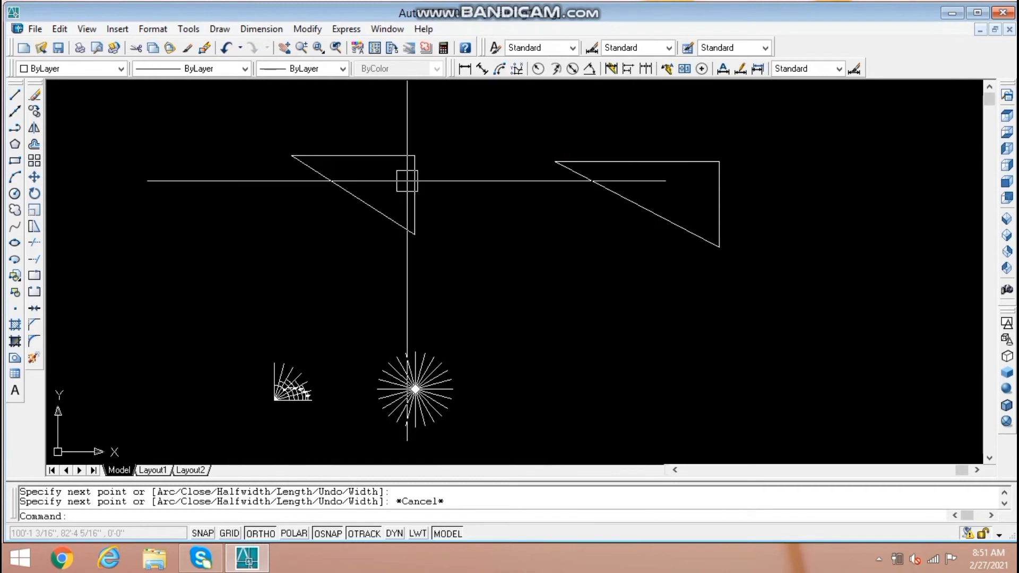
Select the left triangle's top, vertical and hypotenuse edges one by one
{"action": "left_click", "coordinate": [369, 156]}
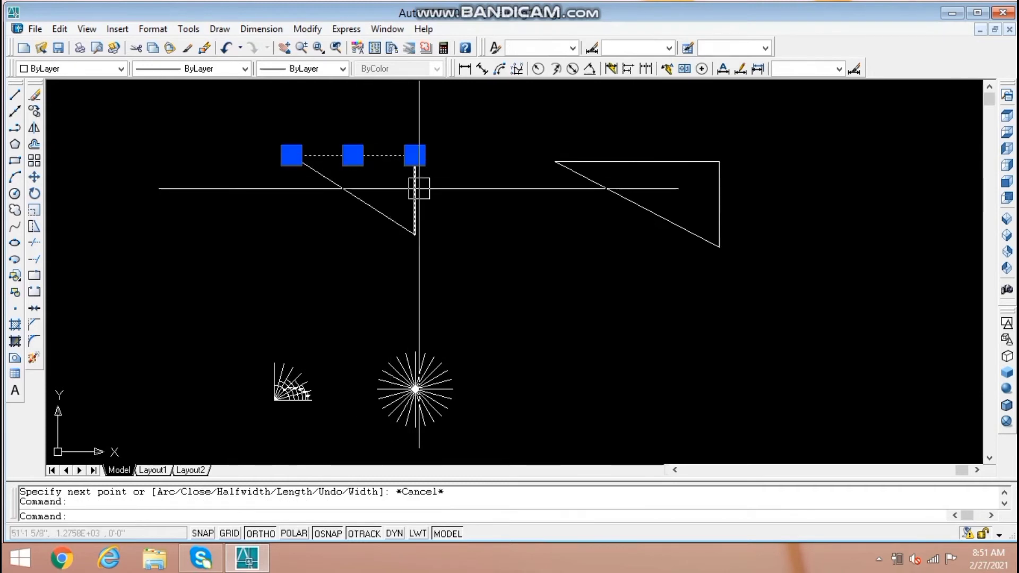
{"action": "left_click", "coordinate": [417, 190]}
{"action": "left_click", "coordinate": [384, 214]}
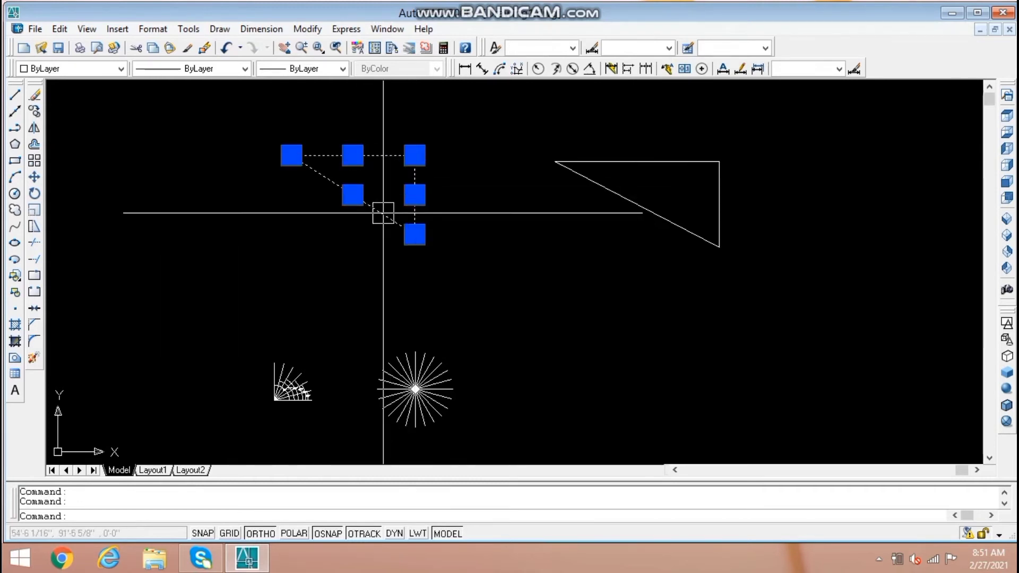
{"action": "key", "text": "Escape"}
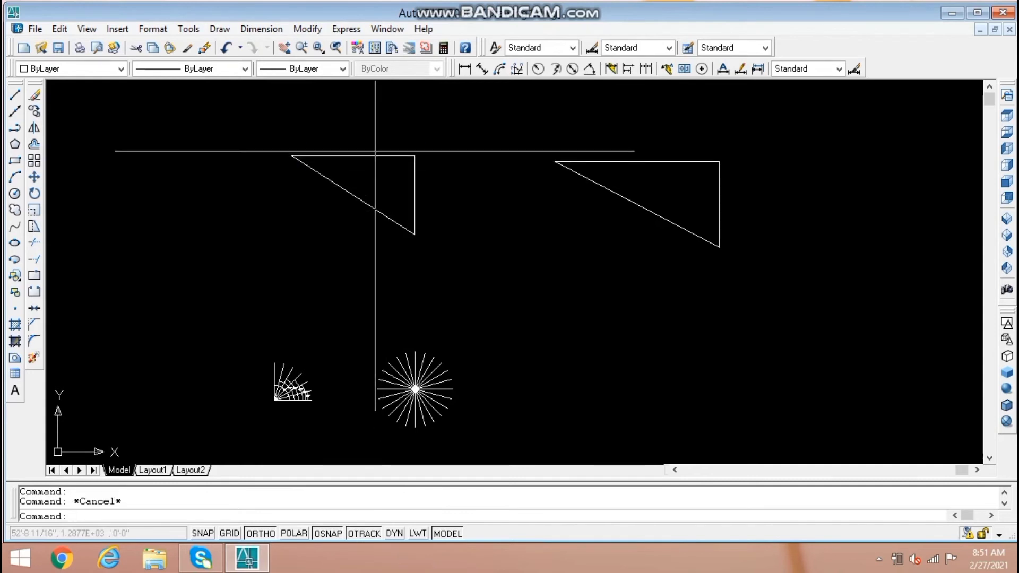
Zoom in and window-select the left triangle's vertical edge and hypotenuse separately
{"action": "scroll", "coordinate": [375, 149], "scroll_direction": "up", "scroll_amount": 3}
{"action": "left_click", "coordinate": [542, 251]}
{"action": "left_click", "coordinate": [416, 203]}
{"action": "key", "text": "Escape"}
{"action": "left_click", "coordinate": [406, 223]}
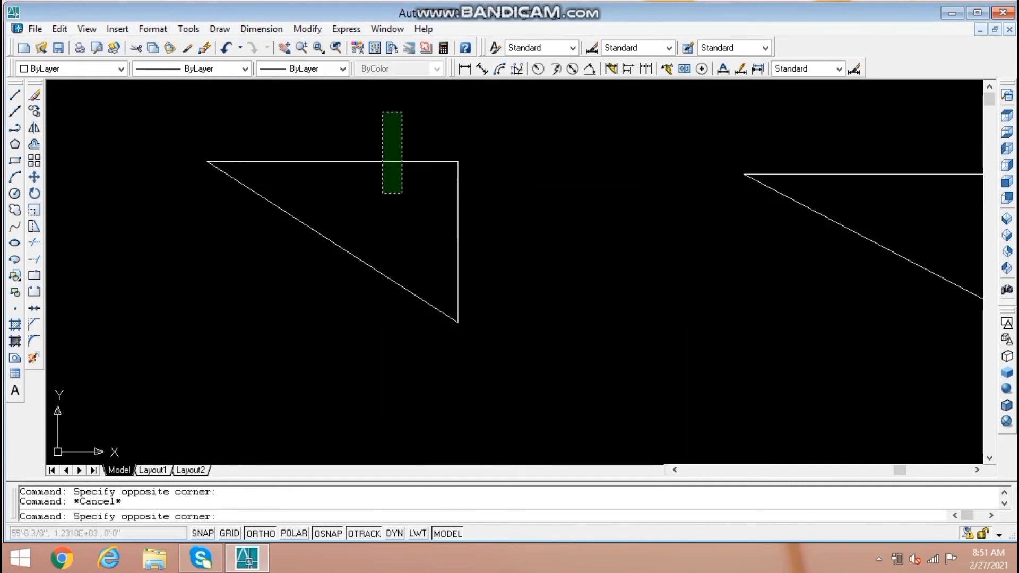
{"action": "key", "text": "Escape"}
{"action": "left_click", "coordinate": [389, 261]}
{"action": "left_click", "coordinate": [355, 366]}
{"action": "key", "text": "Escape"}
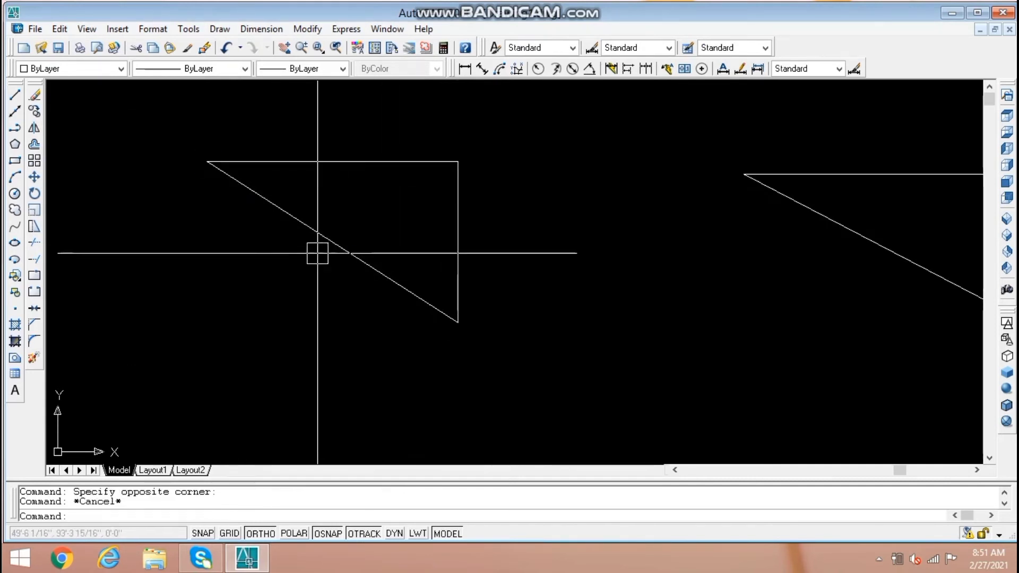
Window-select the right triangle, which highlights as one whole object
{"action": "scroll", "coordinate": [317, 250], "scroll_direction": "down", "scroll_amount": 2}
{"action": "key", "text": "Escape"}
{"action": "left_click", "coordinate": [740, 228]}
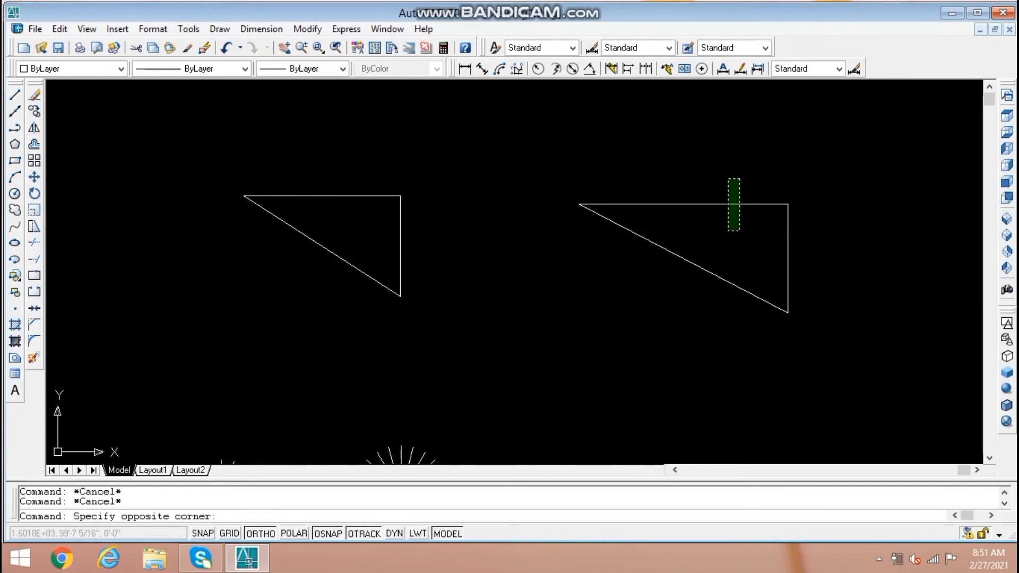
{"action": "left_click", "coordinate": [729, 178]}
{"action": "key", "text": "Escape"}
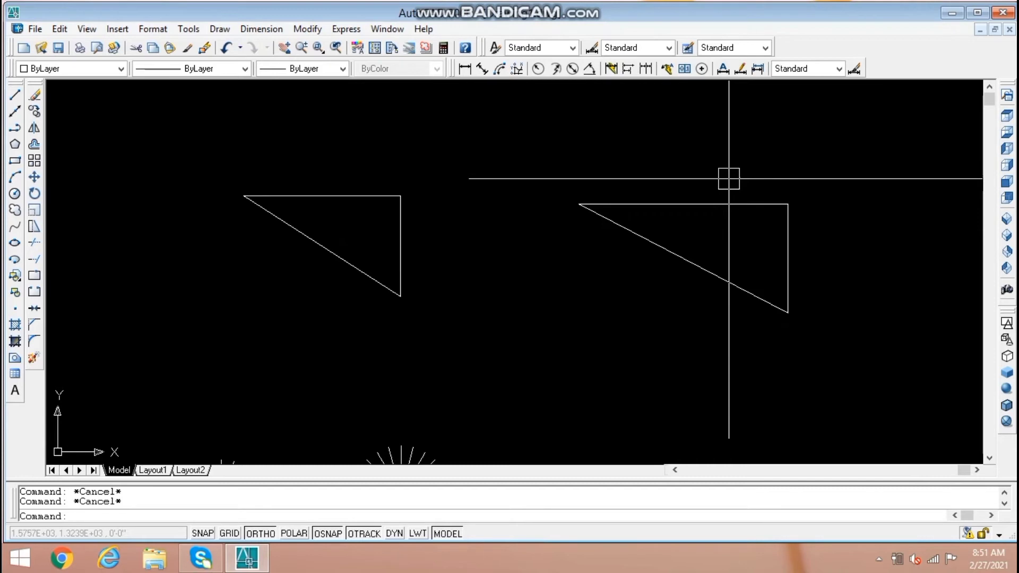
Switch the drawing to the SE Isometric 3D view
{"action": "left_click", "coordinate": [1007, 220]}
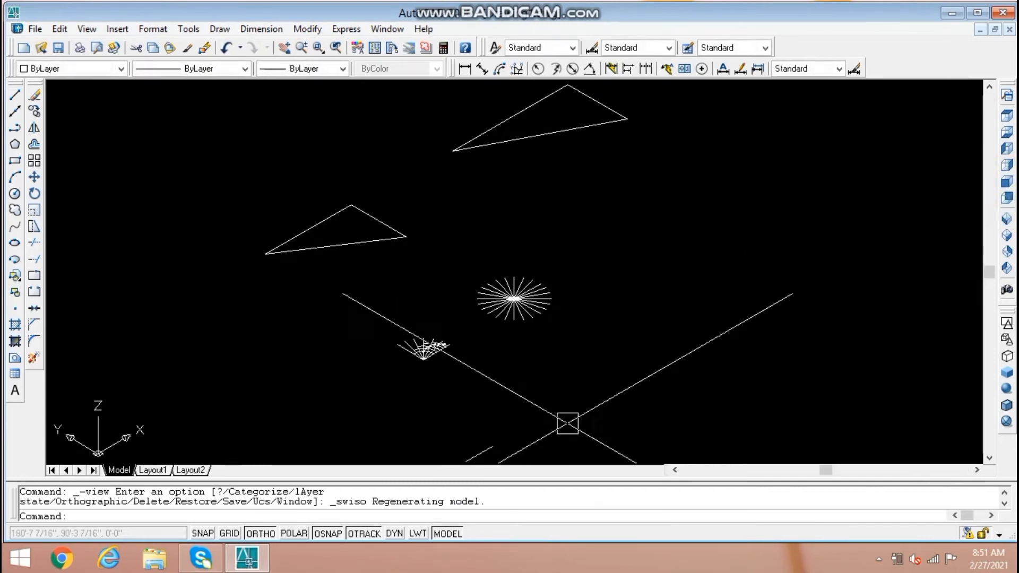
{"action": "scroll", "coordinate": [524, 273], "scroll_direction": "down", "scroll_amount": 1}
{"action": "scroll", "coordinate": [523, 224], "scroll_direction": "up", "scroll_amount": 3}
{"action": "key", "text": "Escape"}
{"action": "key", "text": "Escape"}
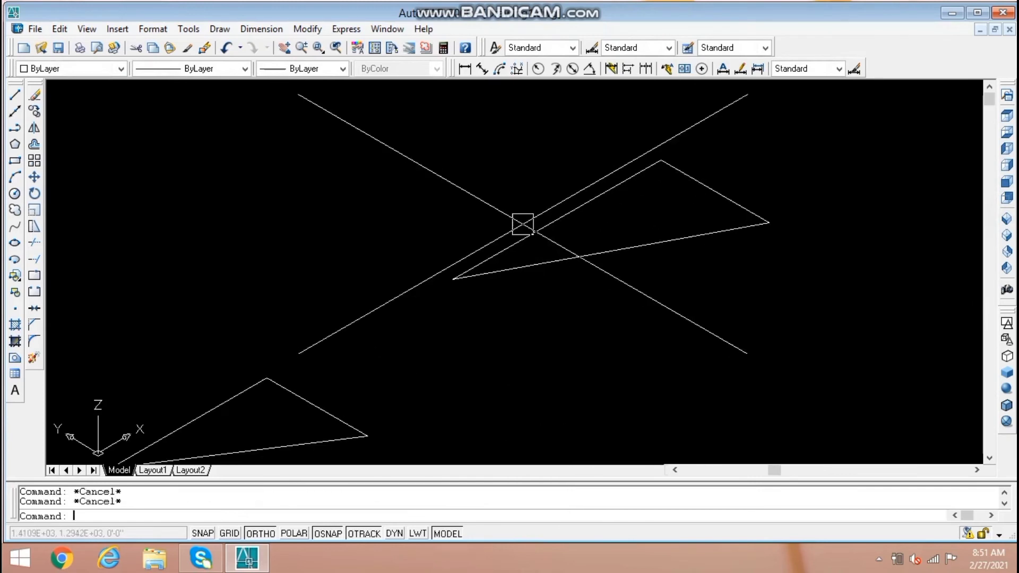
Extrude the triangles 20' high with zero taper and display them Gouraud shaded
{"action": "type", "text": "ex"}
{"action": "type", "text": "t"}
{"action": "key", "text": "Return"}
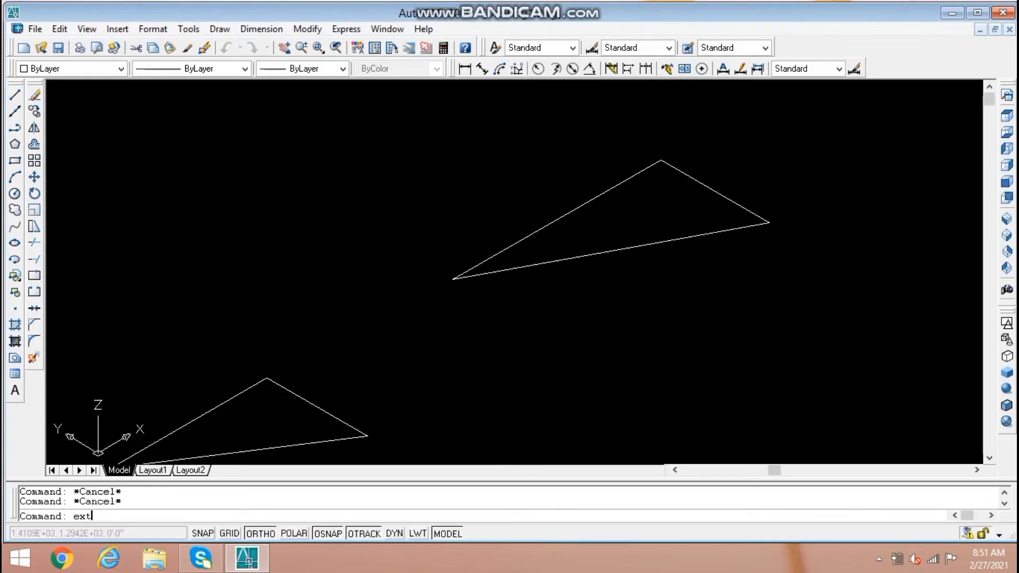
{"action": "type", "text": "ex"}
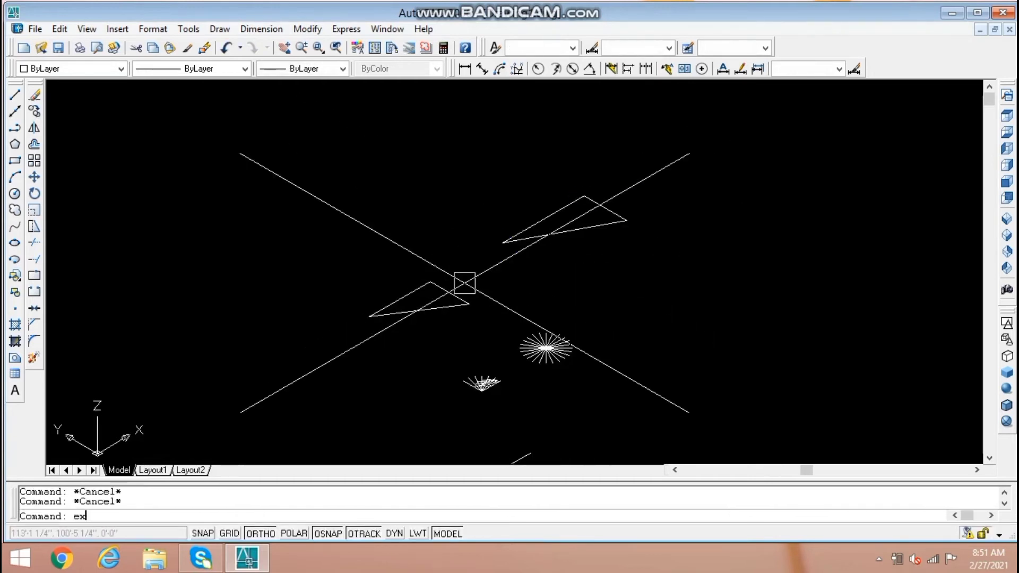
{"action": "type", "text": "t"}
{"action": "key", "text": "Return"}
{"action": "left_click", "coordinate": [480, 360]}
{"action": "left_click", "coordinate": [364, 236]}
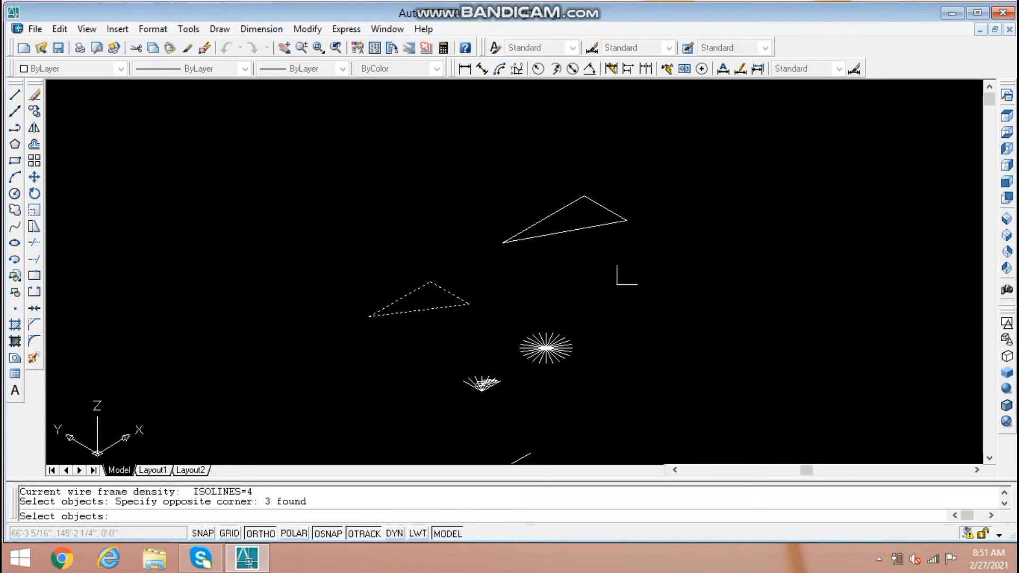
{"action": "left_click", "coordinate": [644, 270]}
{"action": "left_click", "coordinate": [489, 156]}
{"action": "key", "text": "Return"}
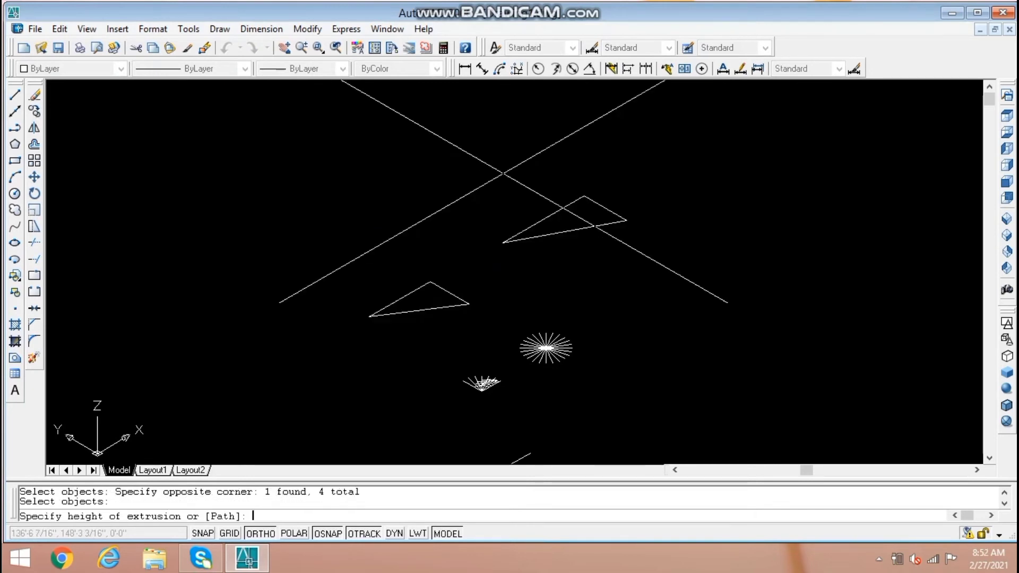
{"action": "type", "text": "20'"}
{"action": "key", "text": "Return"}
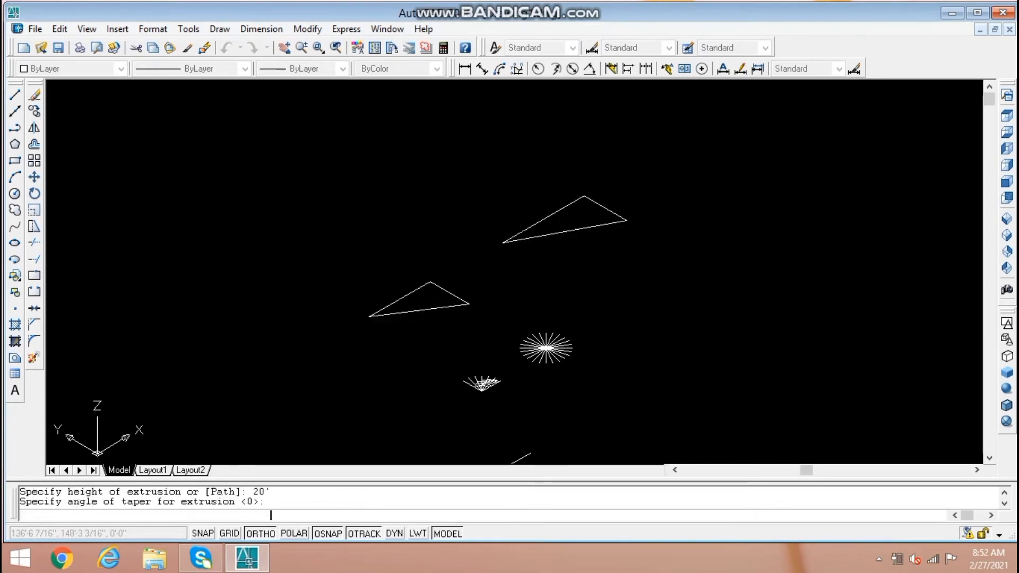
{"action": "key", "text": "Return"}
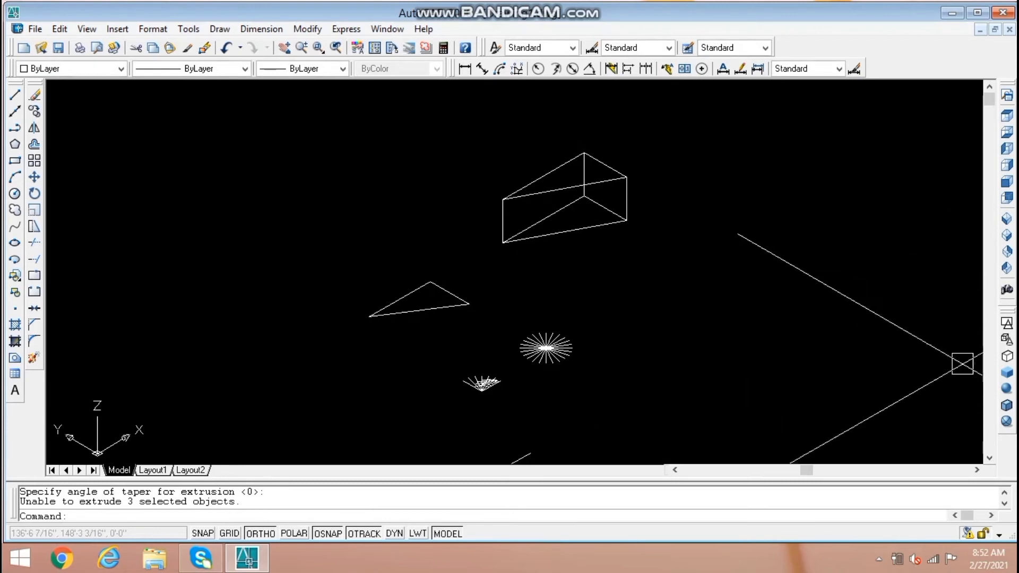
{"action": "left_click", "coordinate": [1005, 392]}
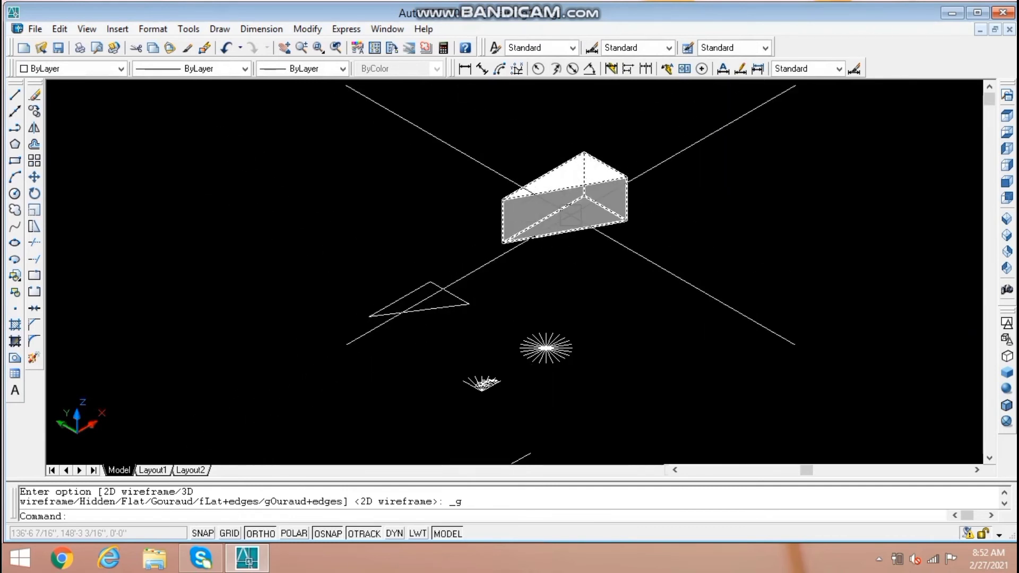
Switch to Top view so the prism shows as a solid white triangle
{"action": "left_click", "coordinate": [1007, 116]}
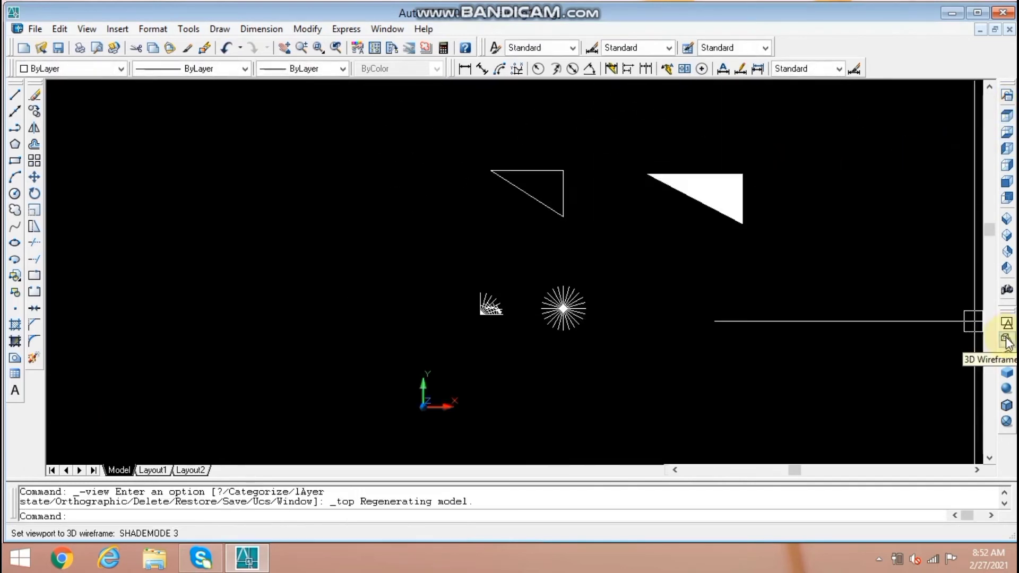
{"action": "key", "text": "Escape"}
Erase both triangles with a window selection
{"action": "type", "text": "e"}
{"action": "key", "text": "Return"}
{"action": "left_click_drag", "start_coordinate": [749, 229], "coordinate": [491, 145]}
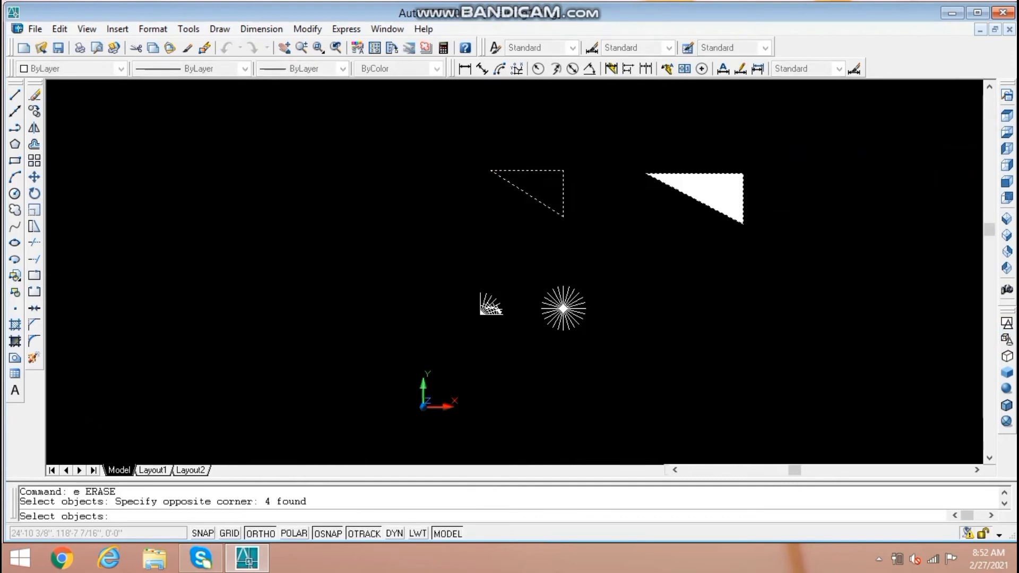
{"action": "key", "text": "Return"}
{"action": "key", "text": "Escape"}
{"action": "key", "text": "Escape"}
Draw a new closed right-triangle polyline
{"action": "type", "text": "pl"}
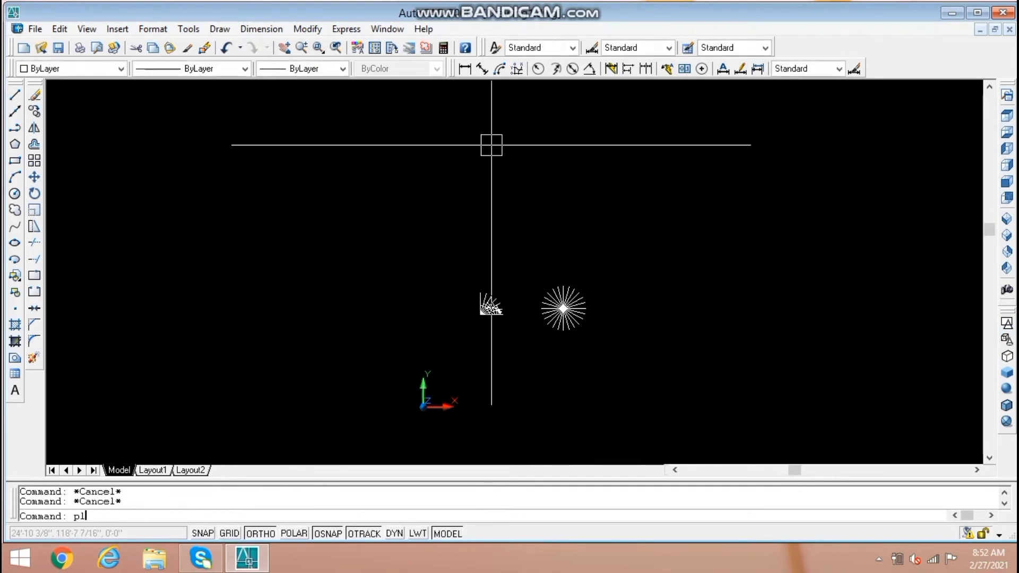
{"action": "key", "text": "Return"}
{"action": "left_click", "coordinate": [404, 164]}
{"action": "left_click", "coordinate": [499, 168]}
{"action": "left_click", "coordinate": [499, 243]}
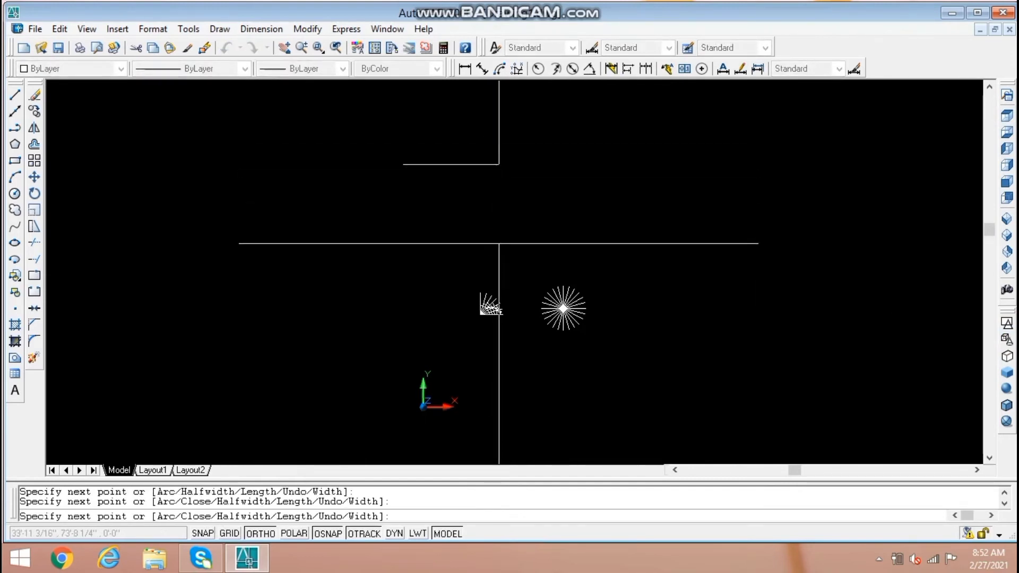
{"action": "left_click", "coordinate": [404, 165]}
{"action": "key", "text": "Return"}
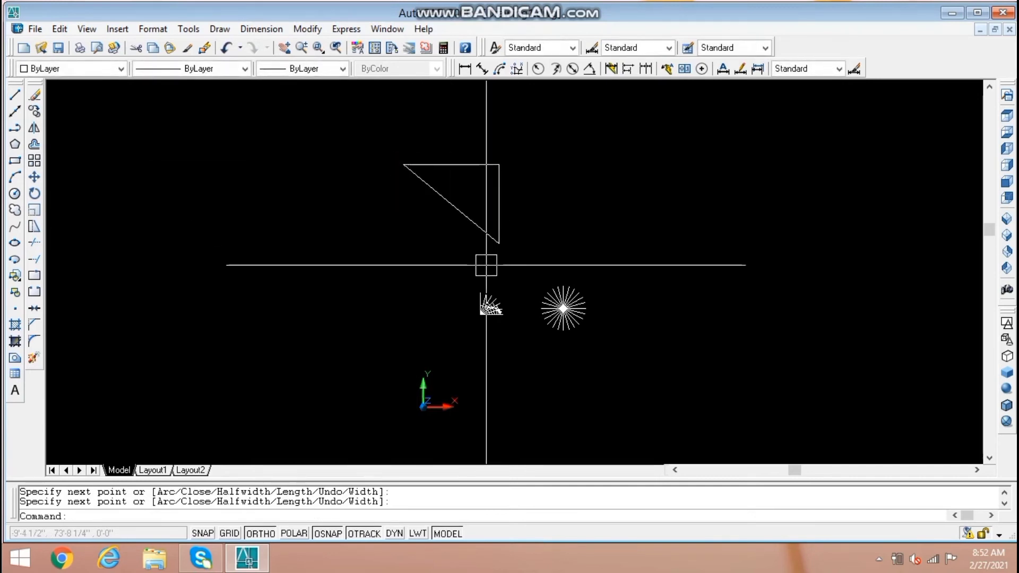
Window-select all 38 remaining objects and erase them
{"action": "type", "text": "e"}
{"action": "key", "text": "Return"}
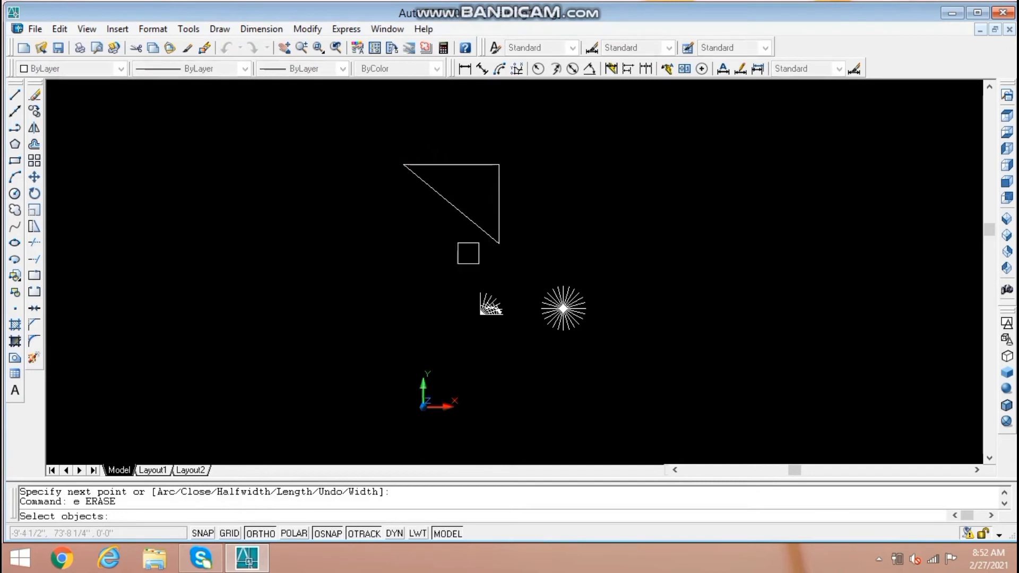
{"action": "key", "text": "Escape"}
{"action": "key", "text": "Escape"}
{"action": "type", "text": "e"}
{"action": "key", "text": "Return"}
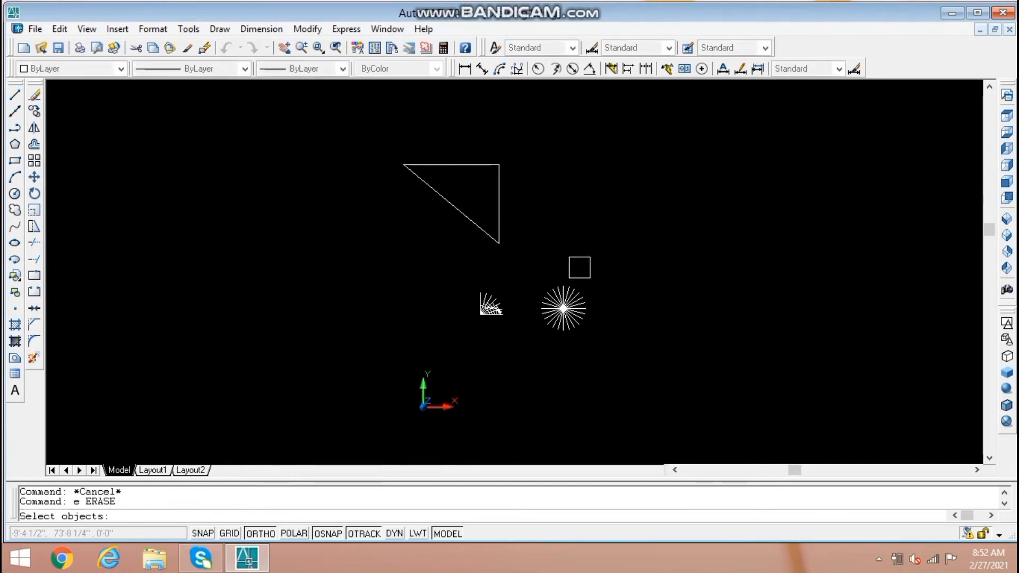
{"action": "left_click", "coordinate": [619, 397]}
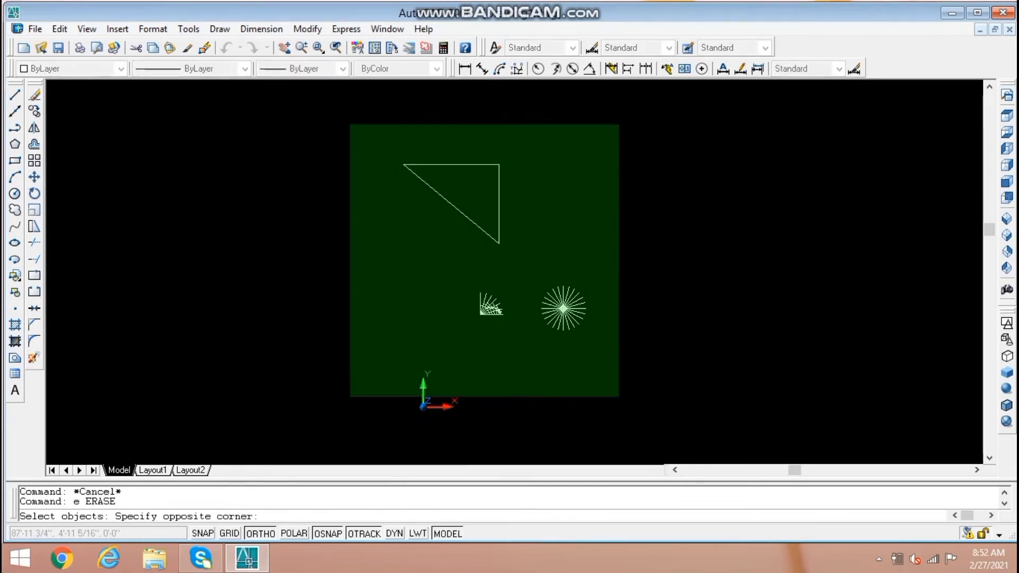
{"action": "left_click", "coordinate": [351, 124]}
{"action": "key", "text": "Return"}
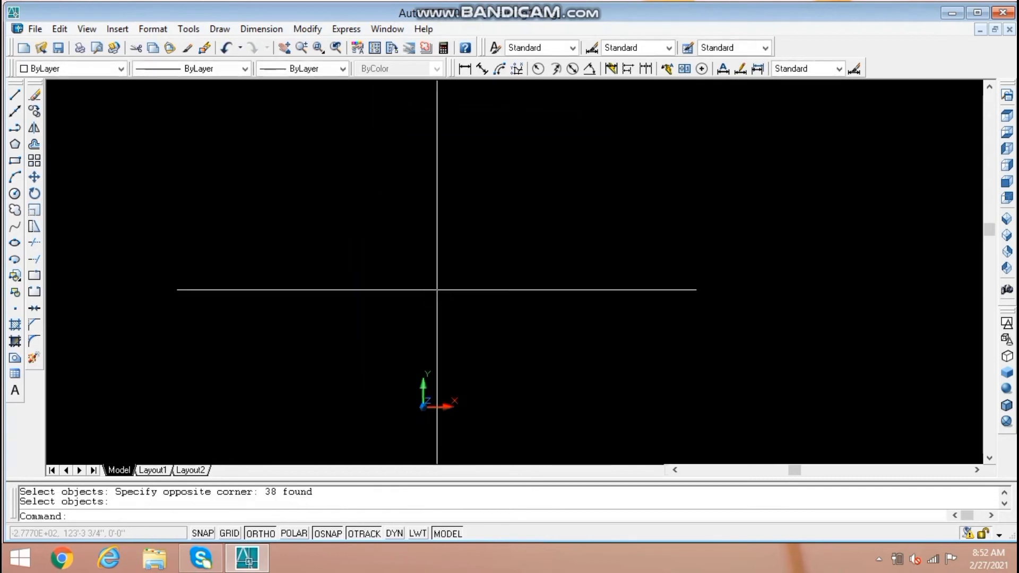
From Top view, window-select the short line near the origin and erase it
{"action": "left_click", "coordinate": [1008, 116]}
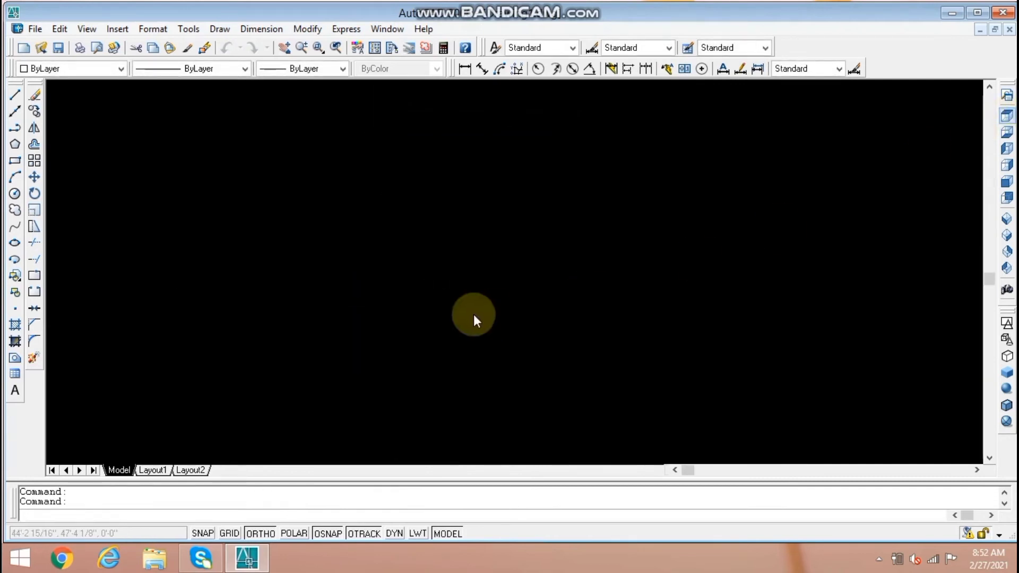
{"action": "key", "text": "Escape"}
{"action": "key", "text": "Escape"}
{"action": "scroll", "coordinate": [187, 168], "scroll_direction": "down", "scroll_amount": 5}
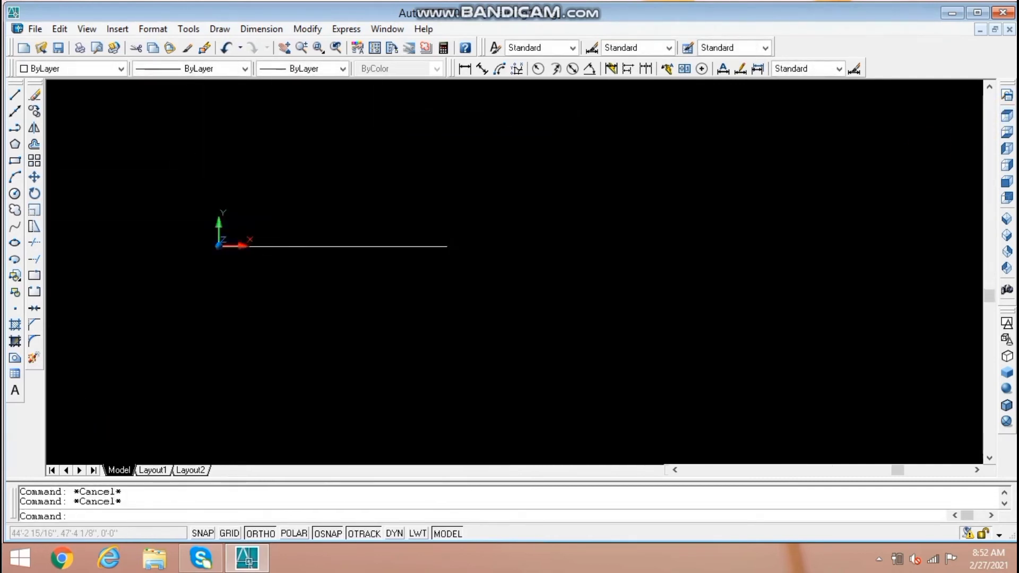
{"action": "type", "text": "e"}
{"action": "key", "text": "Return"}
{"action": "scroll", "coordinate": [323, 252], "scroll_direction": "down", "scroll_amount": 5}
{"action": "left_click", "coordinate": [370, 308]}
{"action": "left_click", "coordinate": [246, 158]}
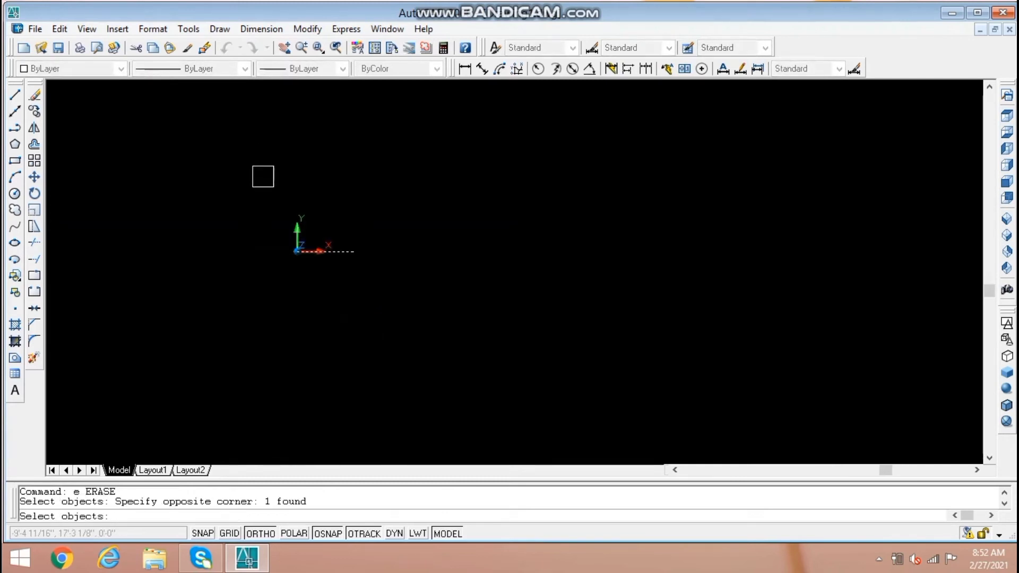
{"action": "key", "text": "Return"}
{"action": "key", "text": "Escape"}
{"action": "key", "text": "Escape"}
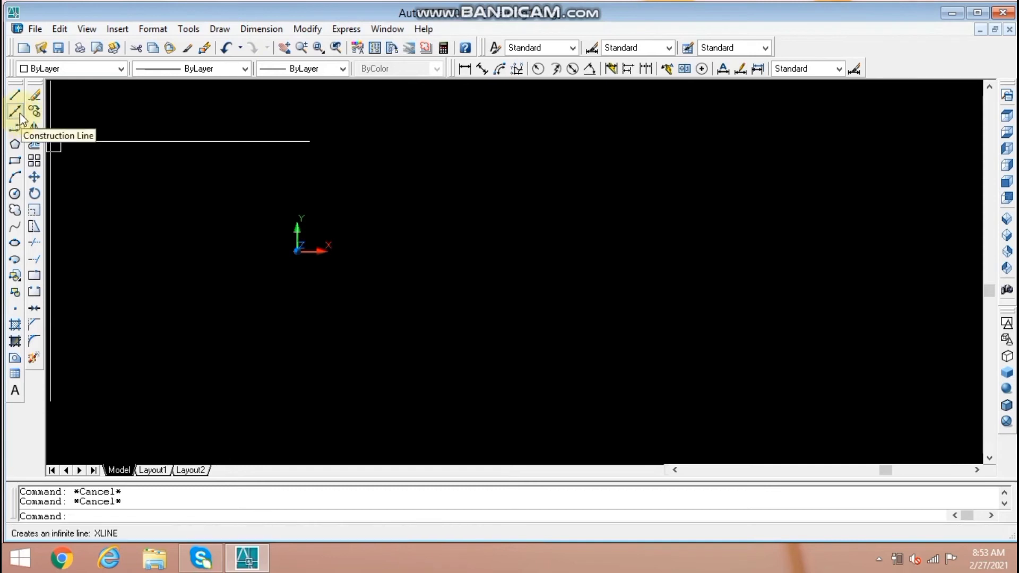
Draw two vertical construction lines with Ortho turned on
{"action": "left_click", "coordinate": [15, 111]}
{"action": "left_click", "coordinate": [494, 285]}
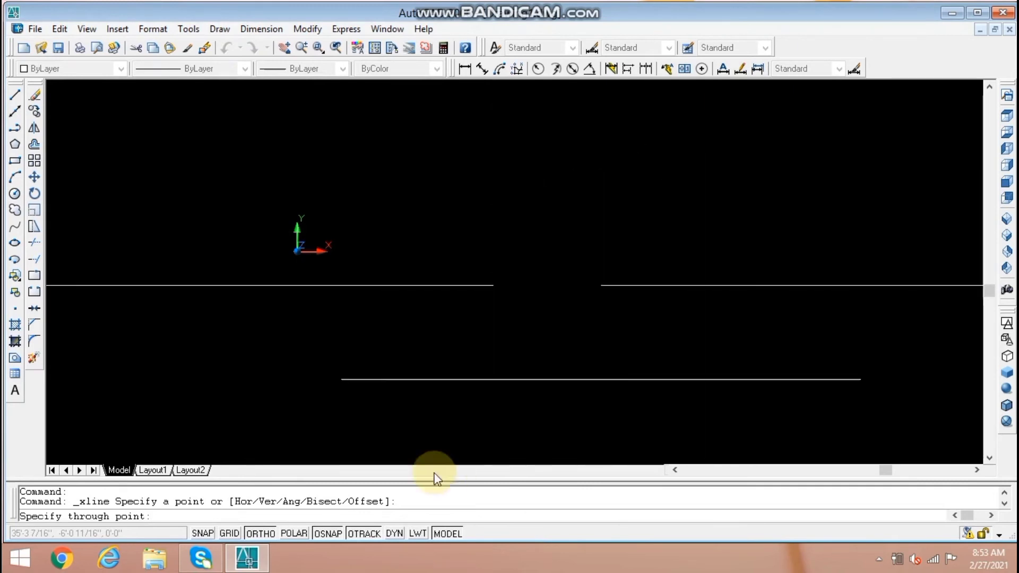
{"action": "key", "text": "F8"}
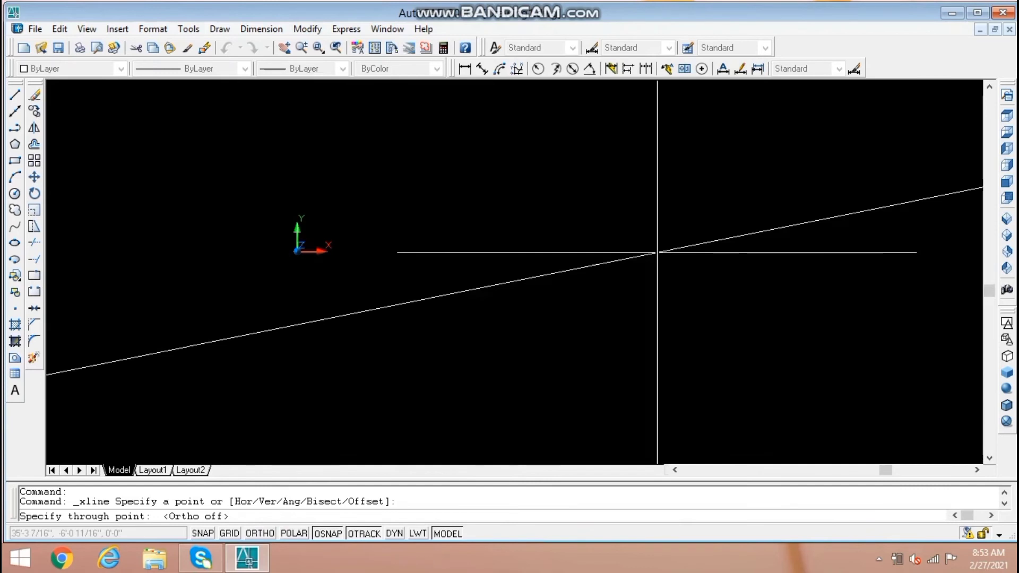
{"action": "key", "text": "F8"}
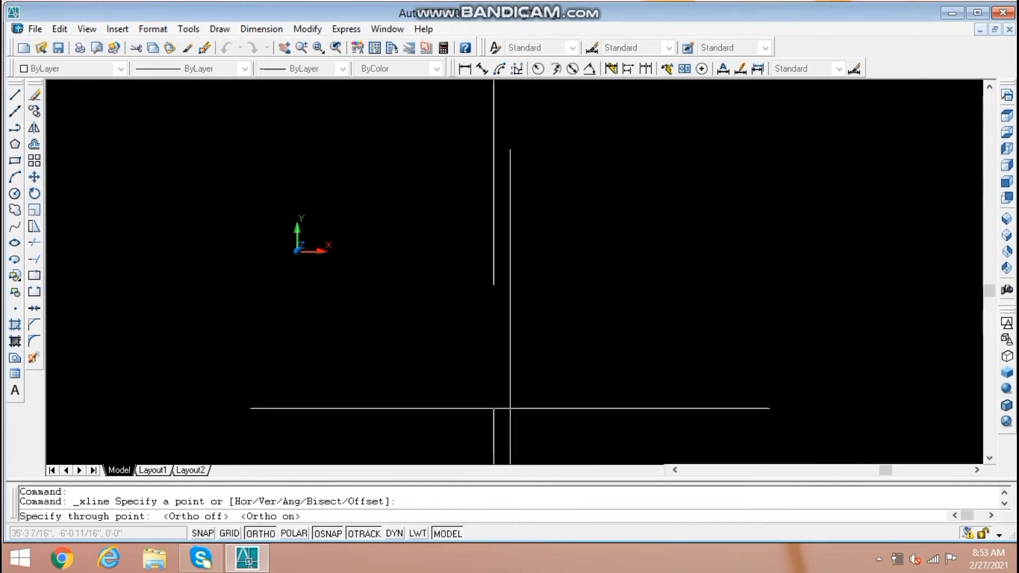
{"action": "left_click", "coordinate": [511, 409]}
{"action": "key", "text": "Return"}
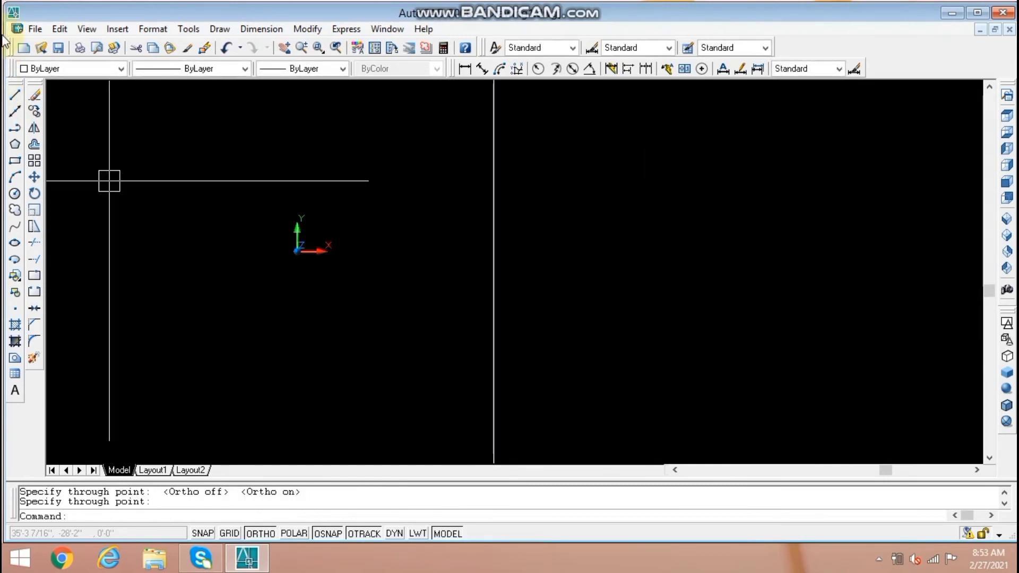
{"action": "left_click", "coordinate": [21, 119]}
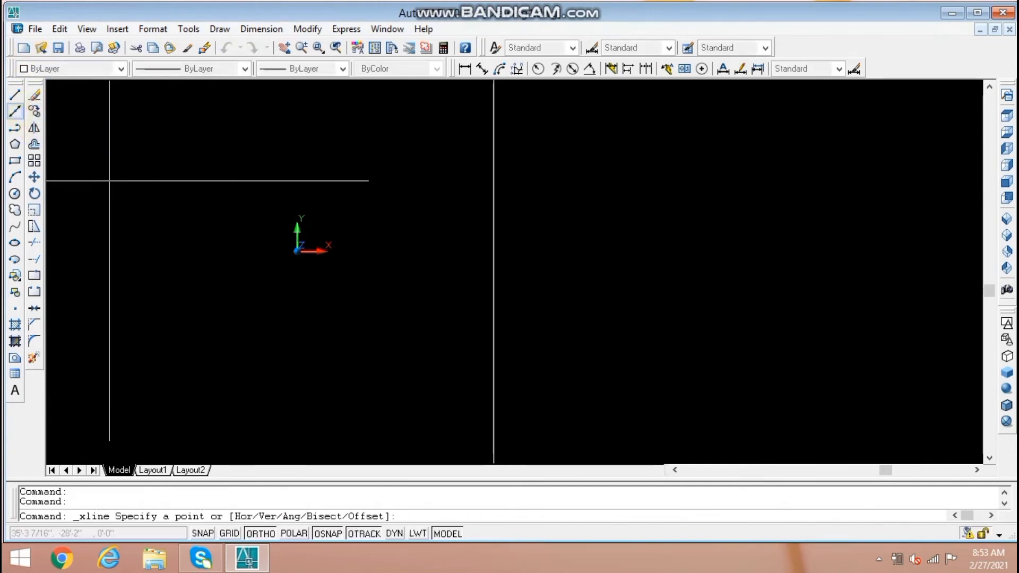
{"action": "left_click", "coordinate": [609, 282]}
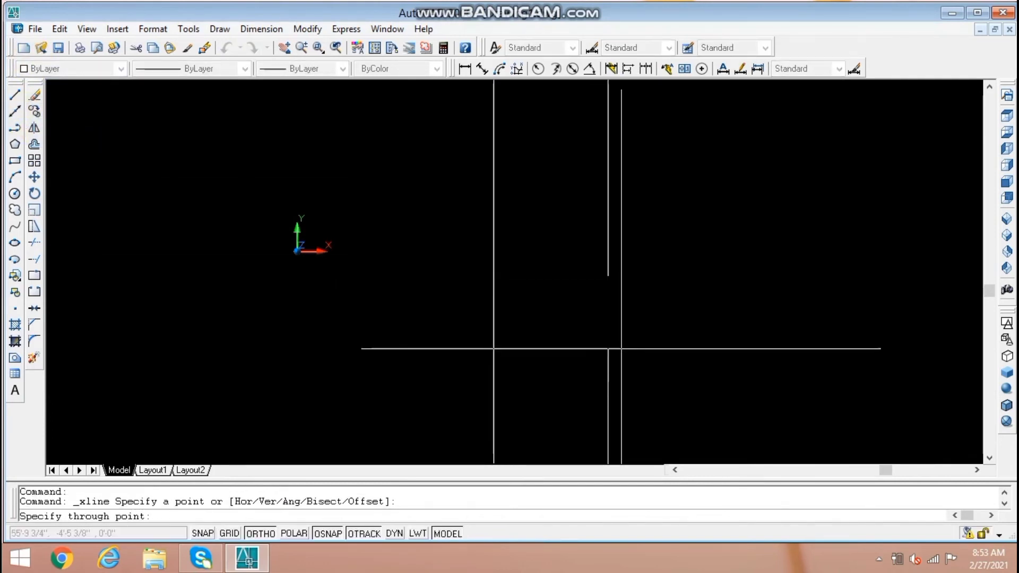
{"action": "left_click", "coordinate": [621, 348]}
{"action": "key", "text": "Return"}
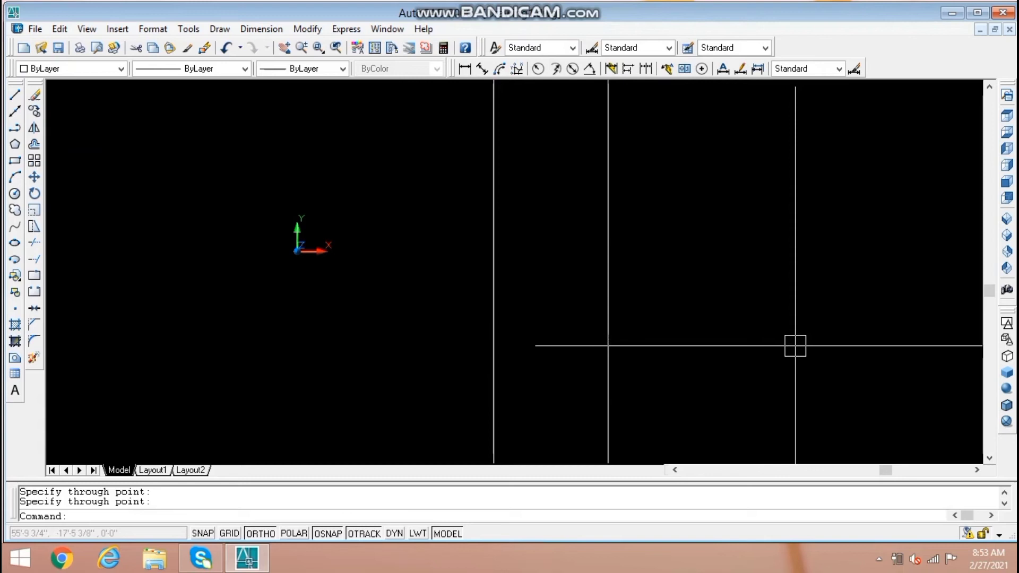
Start XL with the Horizontal option and place four horizontal xlines near the top
{"action": "key", "text": "Escape"}
{"action": "key", "text": "Escape"}
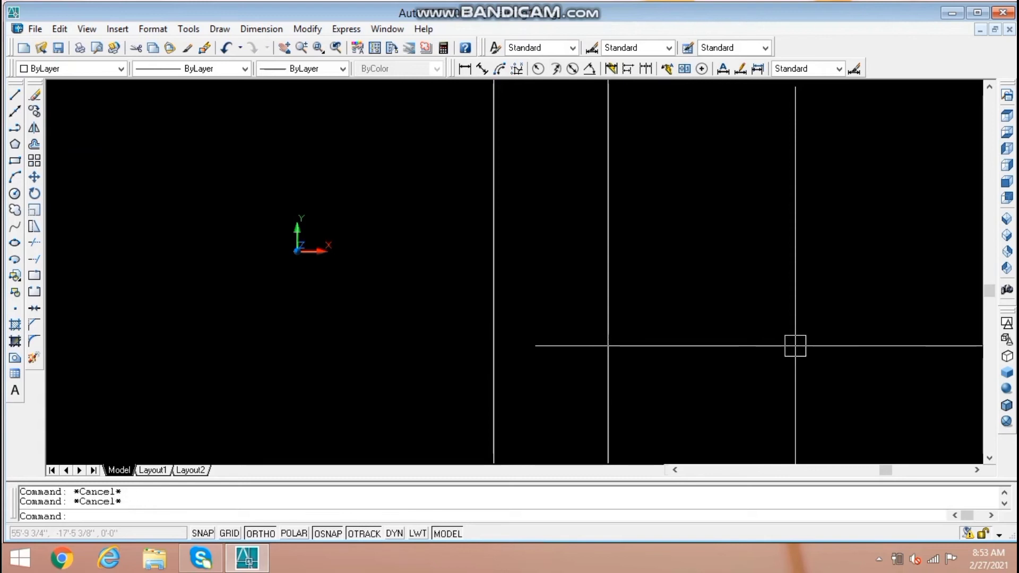
{"action": "type", "text": "xl"}
{"action": "key", "text": "Return"}
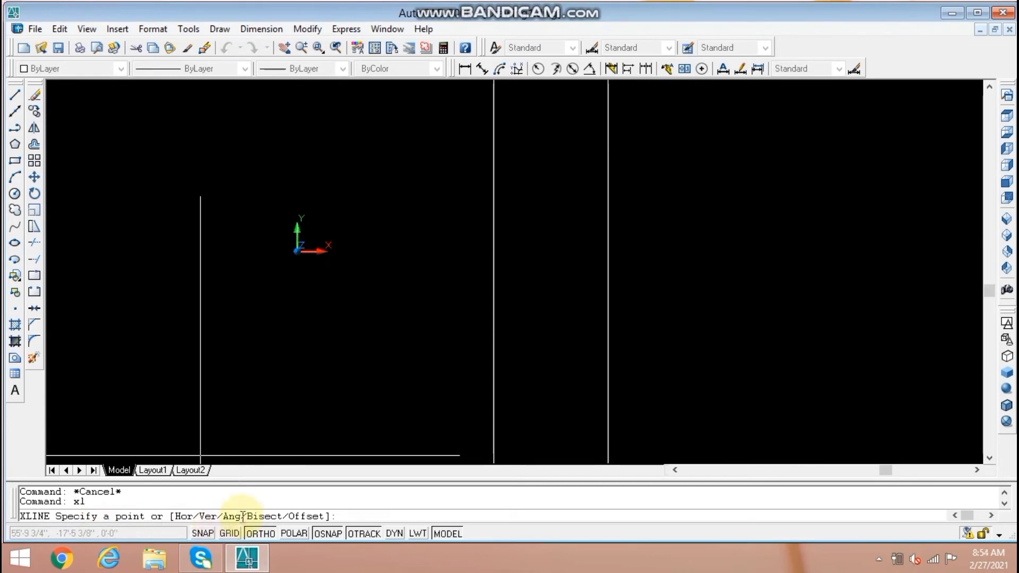
{"action": "type", "text": "h"}
{"action": "key", "text": "Return"}
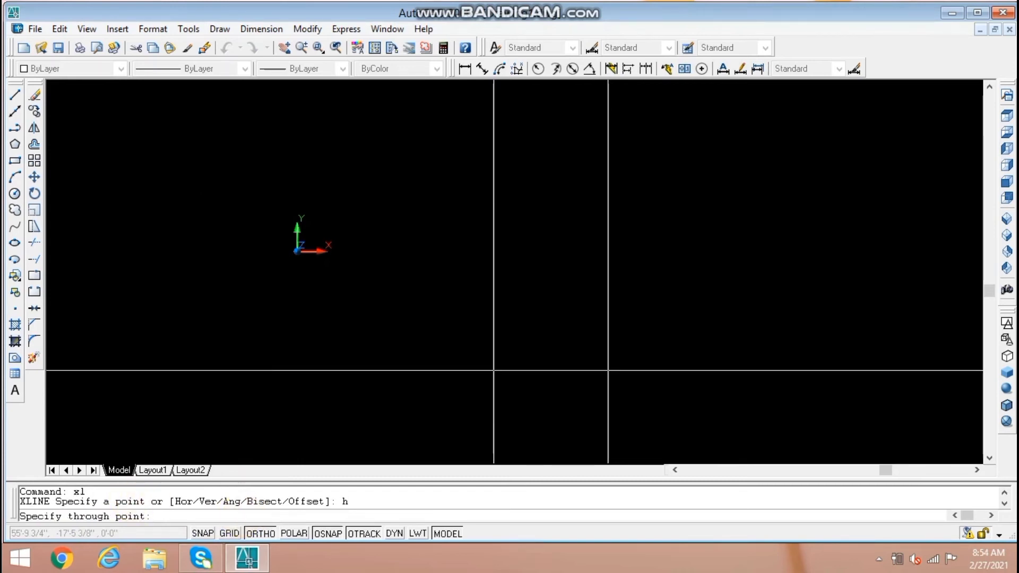
{"action": "left_click", "coordinate": [440, 101]}
{"action": "left_click", "coordinate": [441, 119]}
{"action": "left_click", "coordinate": [442, 144]}
{"action": "left_click", "coordinate": [443, 163]}
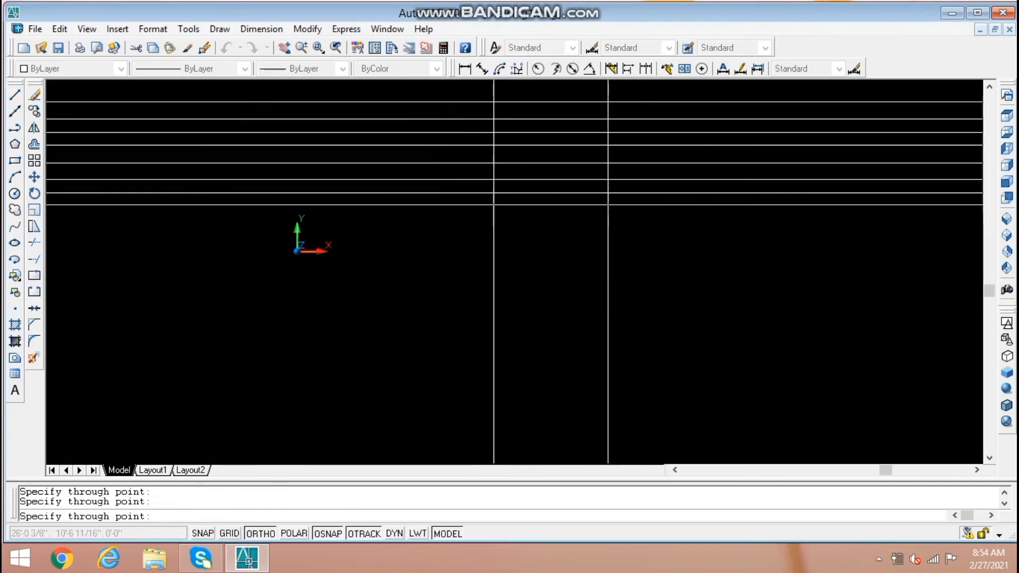
Add seven more horizontal construction lines down through the lower half of the drawing
{"action": "left_click", "coordinate": [440, 193]}
{"action": "left_click", "coordinate": [439, 211]}
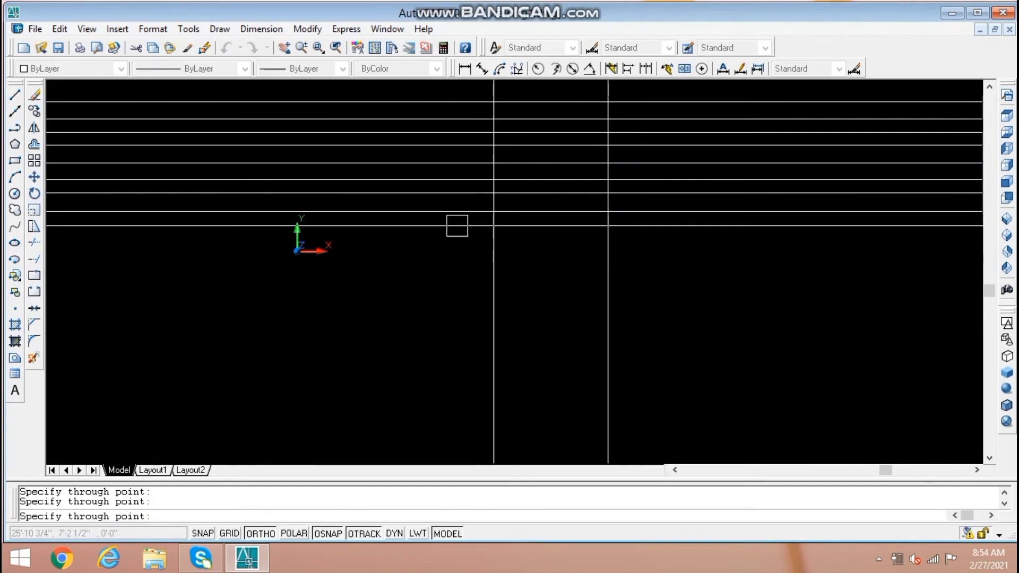
{"action": "left_click", "coordinate": [439, 228]}
{"action": "left_click", "coordinate": [437, 302]}
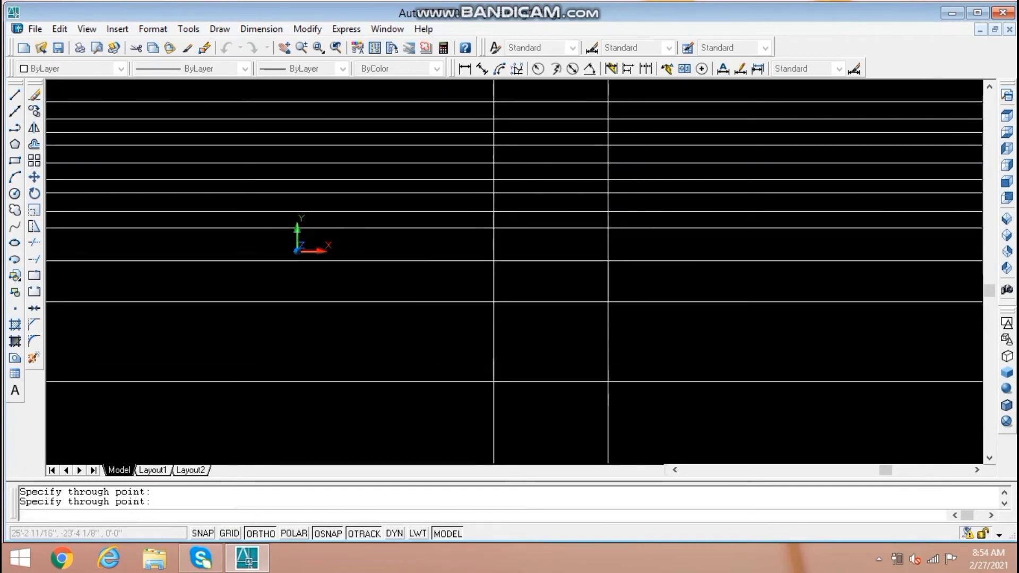
{"action": "left_click", "coordinate": [438, 426]}
{"action": "left_click", "coordinate": [437, 381]}
{"action": "left_click", "coordinate": [438, 331]}
{"action": "key", "text": "Escape"}
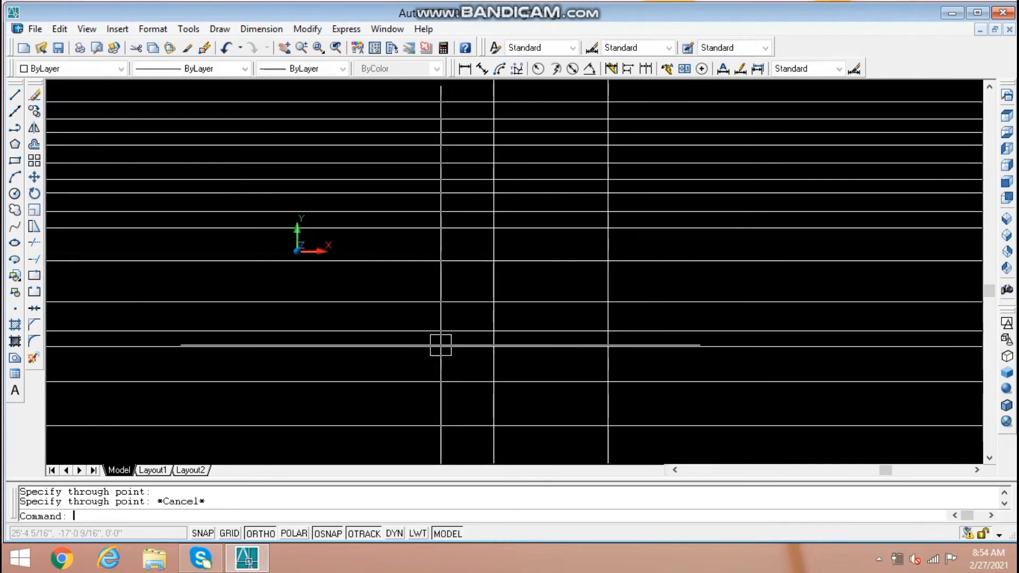
Zoom out and back in around the construction lines, then cancel any active command
{"action": "scroll", "coordinate": [440, 345], "scroll_direction": "down", "scroll_amount": 5}
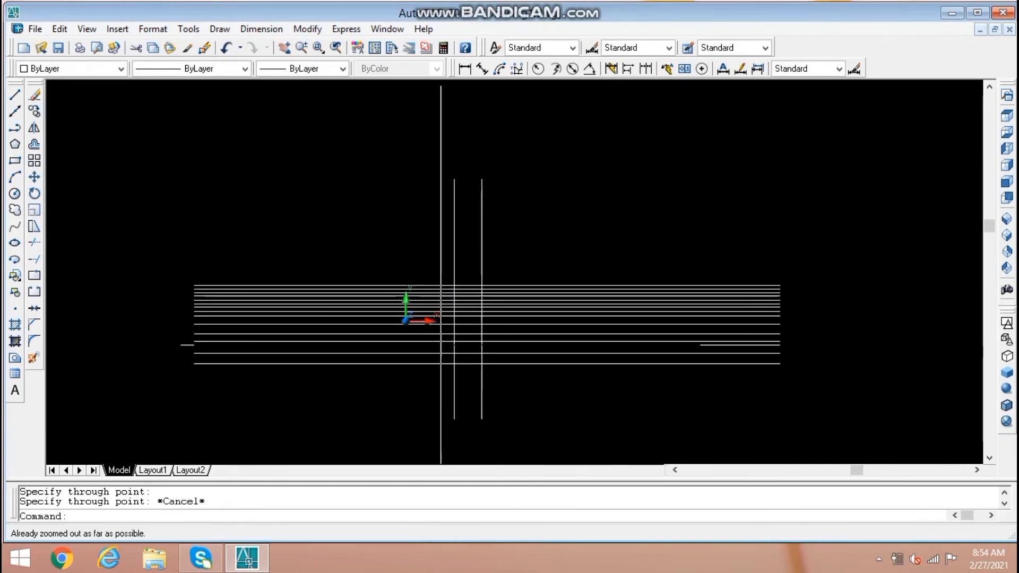
{"action": "scroll", "coordinate": [639, 364], "scroll_direction": "up", "scroll_amount": 1}
{"action": "scroll", "coordinate": [637, 364], "scroll_direction": "up", "scroll_amount": 1}
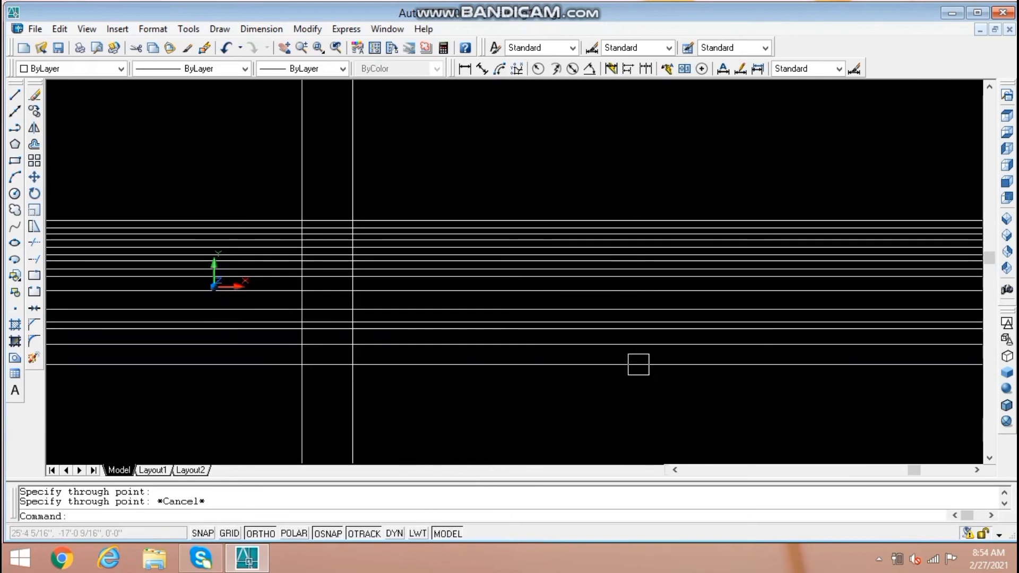
{"action": "scroll", "coordinate": [610, 358], "scroll_direction": "down", "scroll_amount": 1}
{"action": "scroll", "coordinate": [610, 358], "scroll_direction": "up", "scroll_amount": 2}
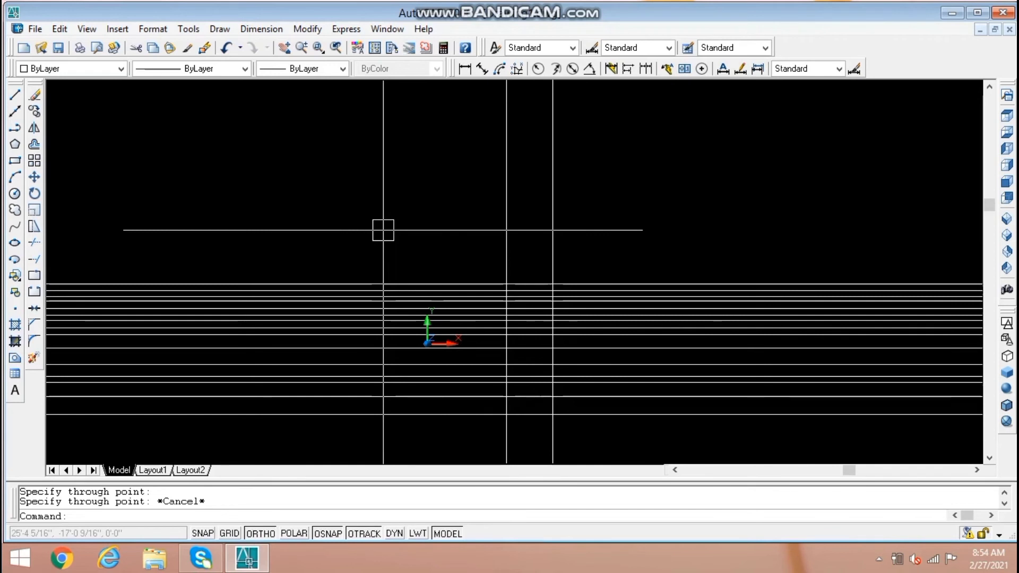
{"action": "scroll", "coordinate": [373, 209], "scroll_direction": "down", "scroll_amount": 2}
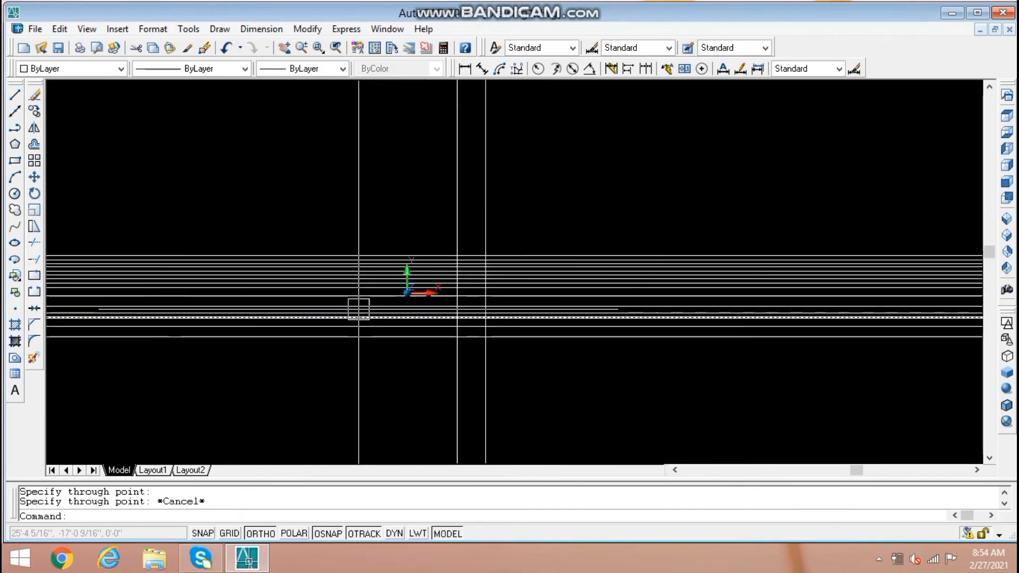
{"action": "key", "text": "Escape"}
Place fourteen vertical xlines spread from the left edge toward the right
{"action": "type", "text": "xl"}
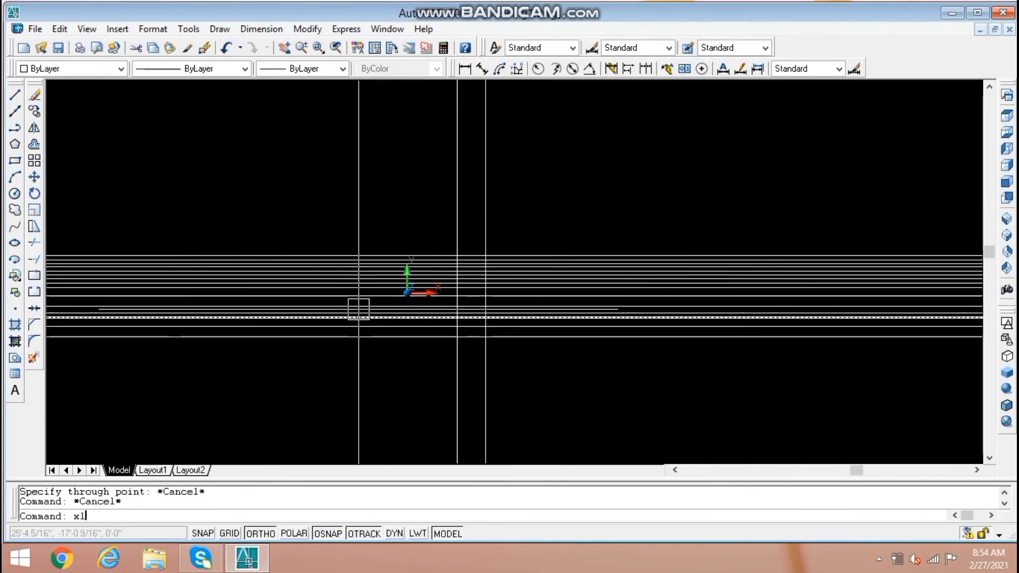
{"action": "key", "text": "Return"}
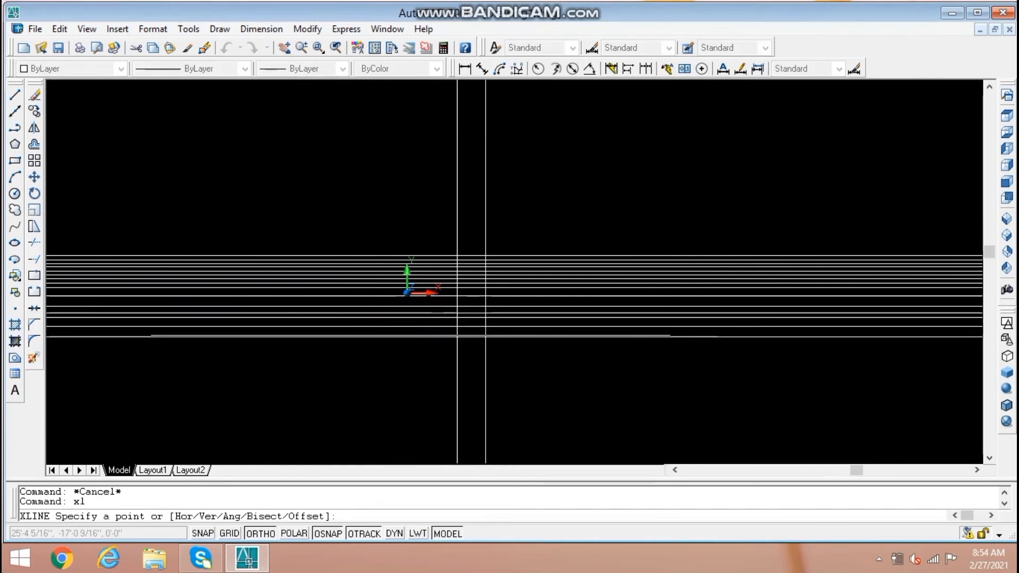
{"action": "type", "text": "v"}
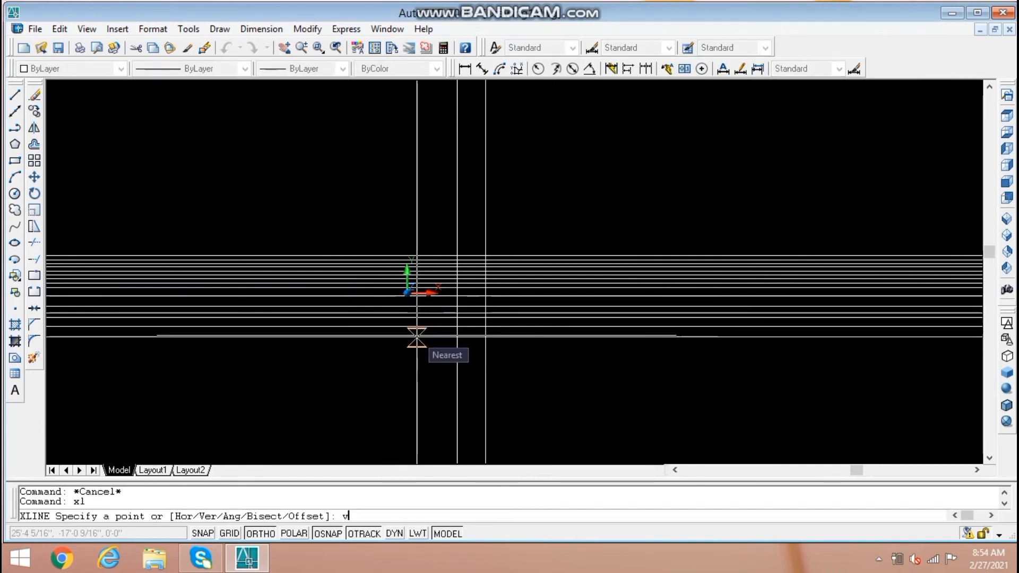
{"action": "key", "text": "Return"}
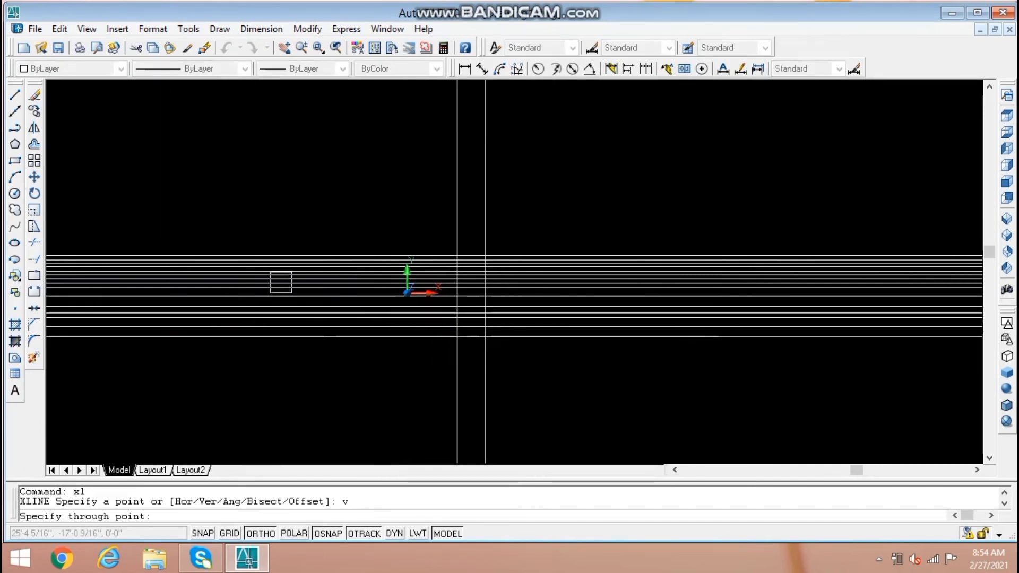
{"action": "left_click", "coordinate": [99, 223]}
{"action": "left_click", "coordinate": [135, 223]}
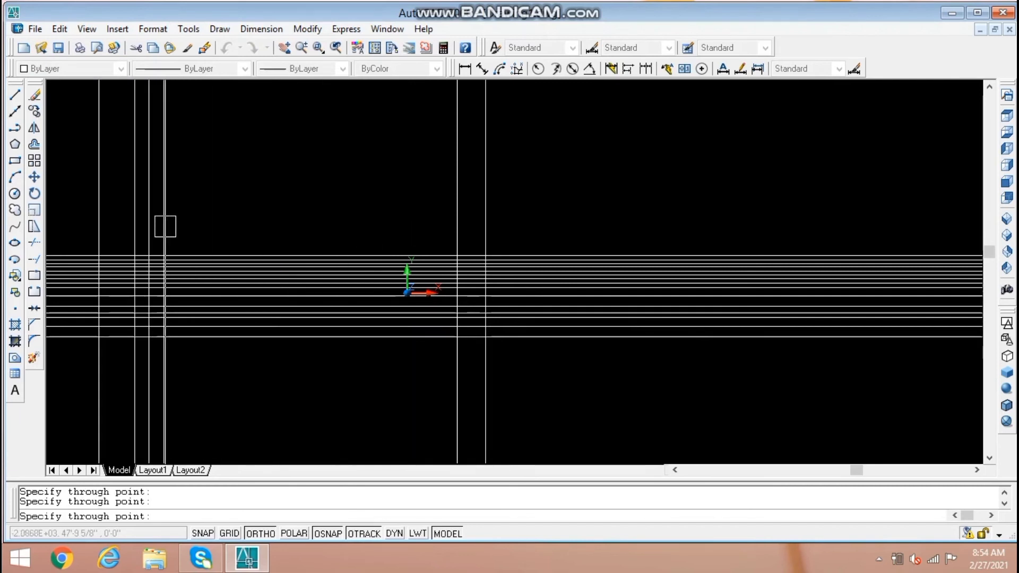
{"action": "left_click", "coordinate": [190, 223]}
{"action": "left_click", "coordinate": [240, 224]}
{"action": "left_click", "coordinate": [295, 224]}
{"action": "left_click", "coordinate": [336, 215]}
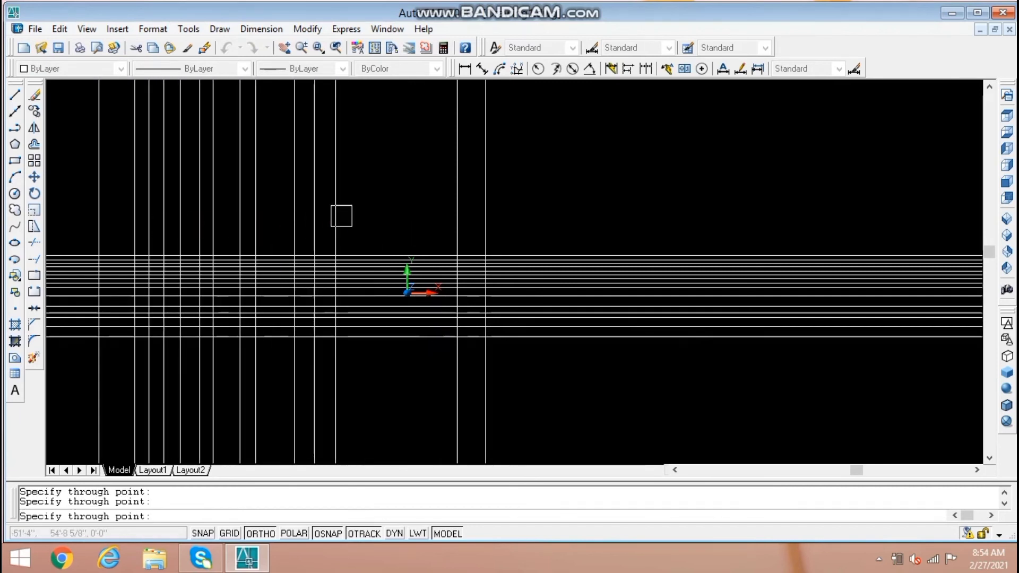
{"action": "left_click", "coordinate": [376, 216]}
{"action": "left_click", "coordinate": [395, 216]}
{"action": "left_click", "coordinate": [439, 216]}
{"action": "left_click", "coordinate": [526, 210]}
{"action": "left_click", "coordinate": [550, 207]}
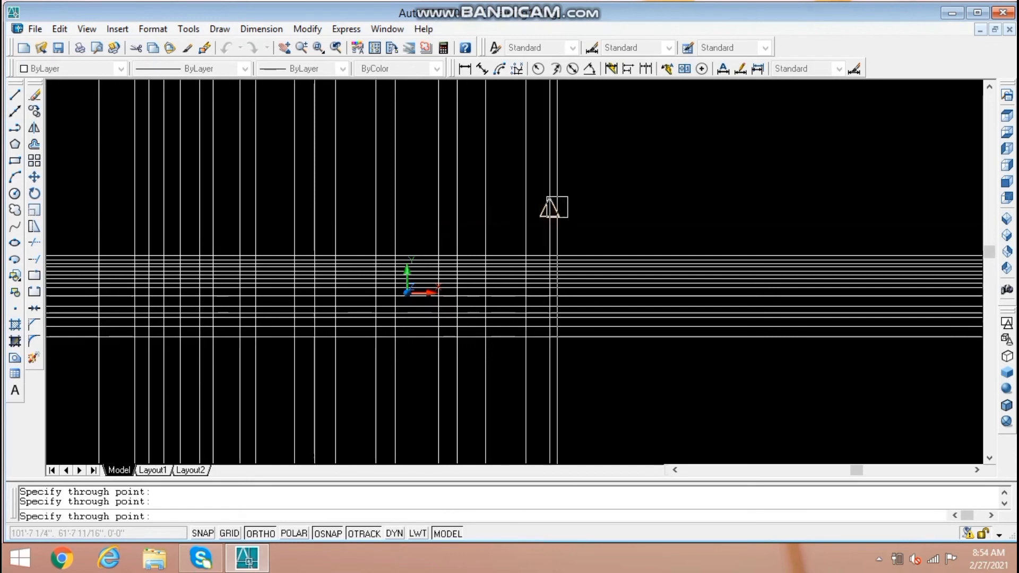
{"action": "left_click", "coordinate": [638, 202]}
{"action": "left_click", "coordinate": [690, 209]}
{"action": "left_click", "coordinate": [720, 212]}
{"action": "key", "text": "Escape"}
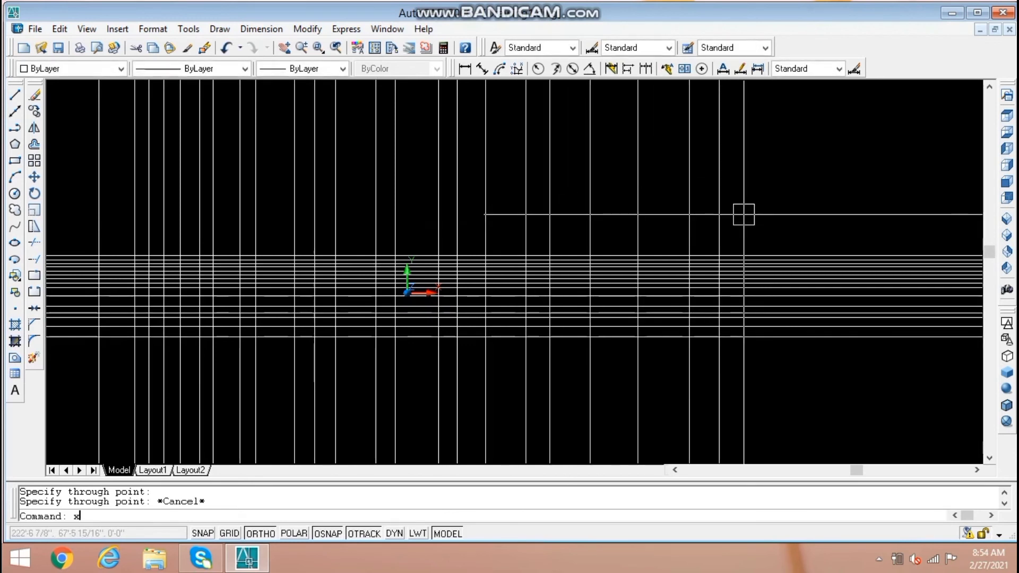
Add six more vertical xlines across the right side up to the edge
{"action": "type", "text": "xl"}
{"action": "key", "text": "Return"}
{"action": "type", "text": "v"}
{"action": "key", "text": "Return"}
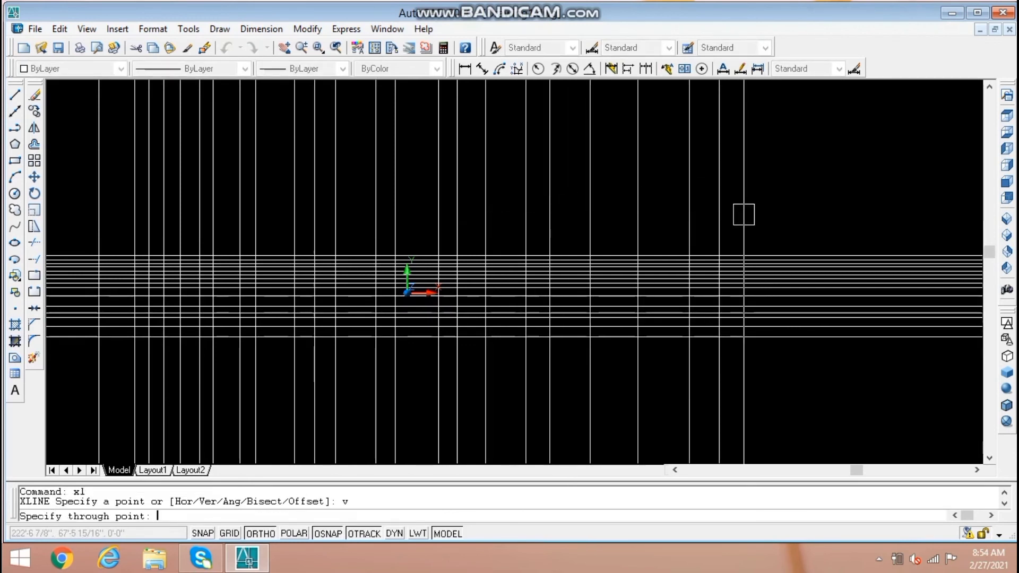
{"action": "left_click", "coordinate": [765, 223]}
{"action": "left_click", "coordinate": [796, 215]}
{"action": "left_click", "coordinate": [827, 207]}
{"action": "left_click", "coordinate": [879, 201]}
{"action": "left_click", "coordinate": [914, 196]}
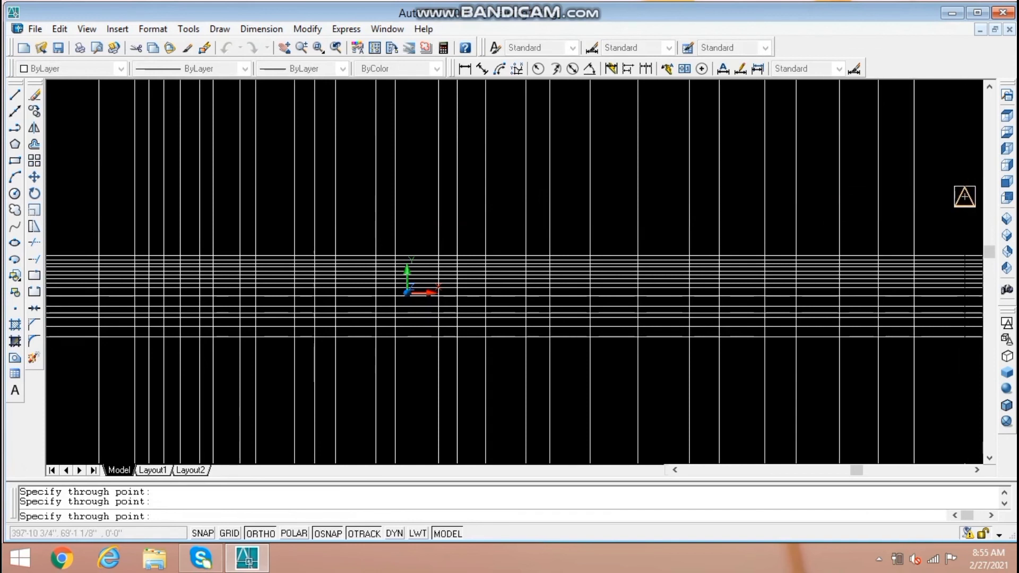
{"action": "left_click", "coordinate": [965, 193]}
{"action": "key", "text": "Escape"}
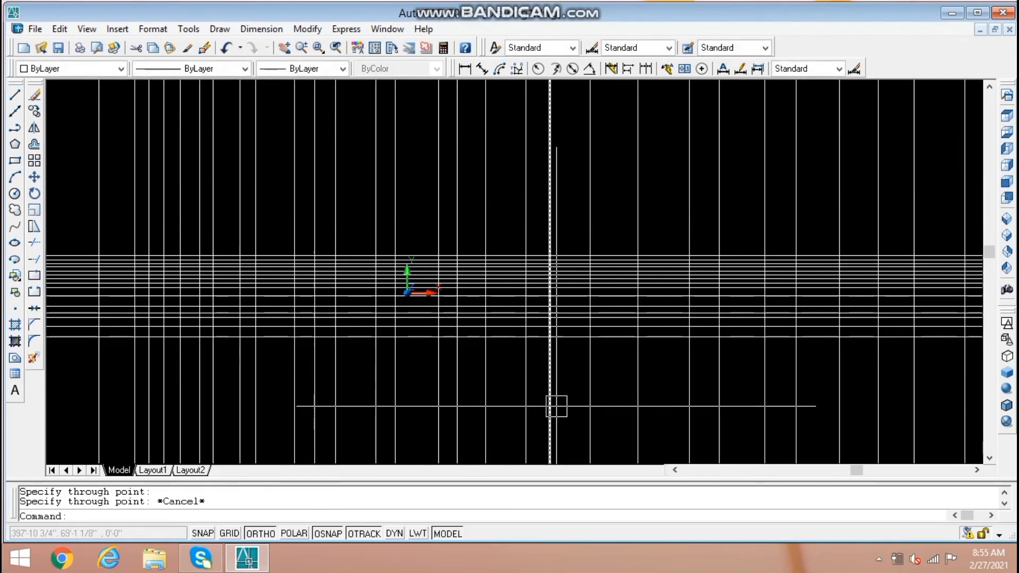
Start 45° angled xlines and place six across the upper left of the drawing
{"action": "key", "text": "Escape"}
{"action": "type", "text": "xl"}
{"action": "key", "text": "Return"}
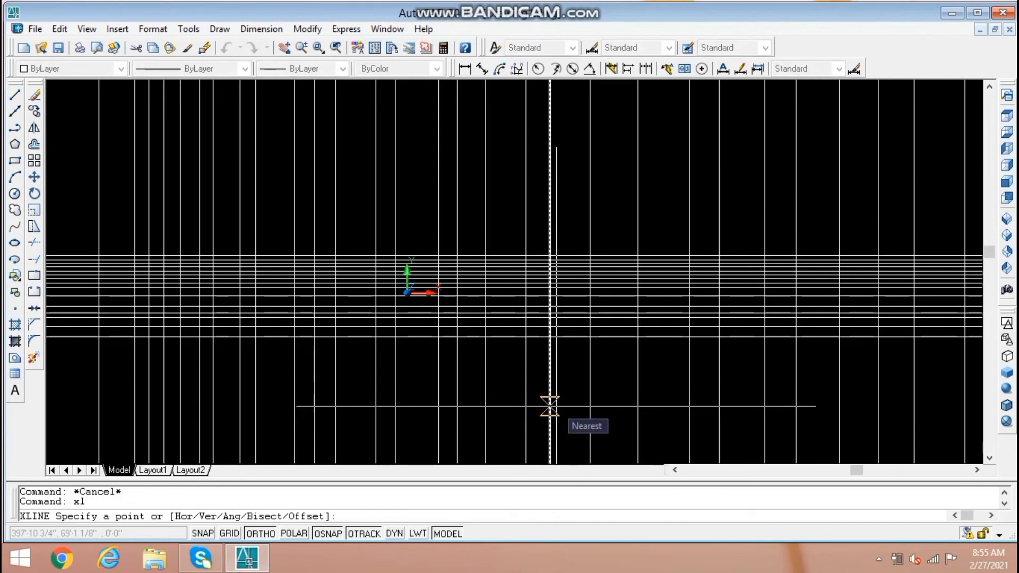
{"action": "type", "text": "a"}
{"action": "key", "text": "Return"}
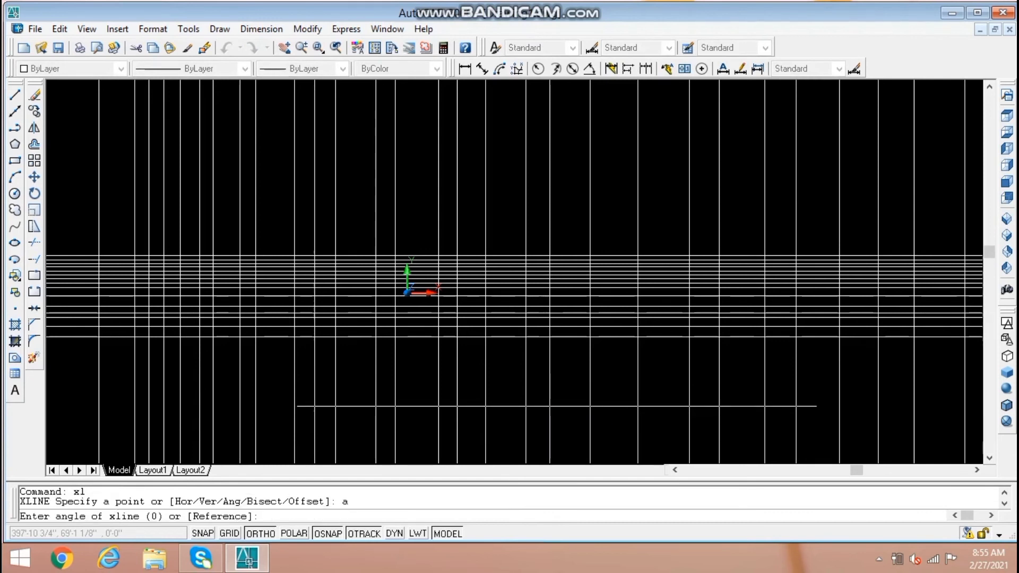
{"action": "type", "text": "4"}
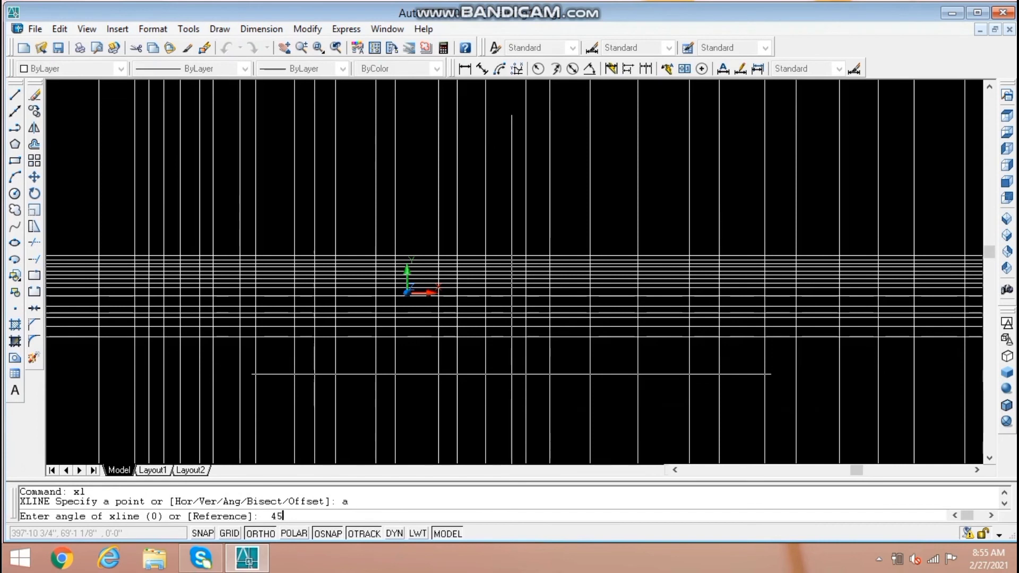
{"action": "type", "text": "5"}
{"action": "key", "text": "Return"}
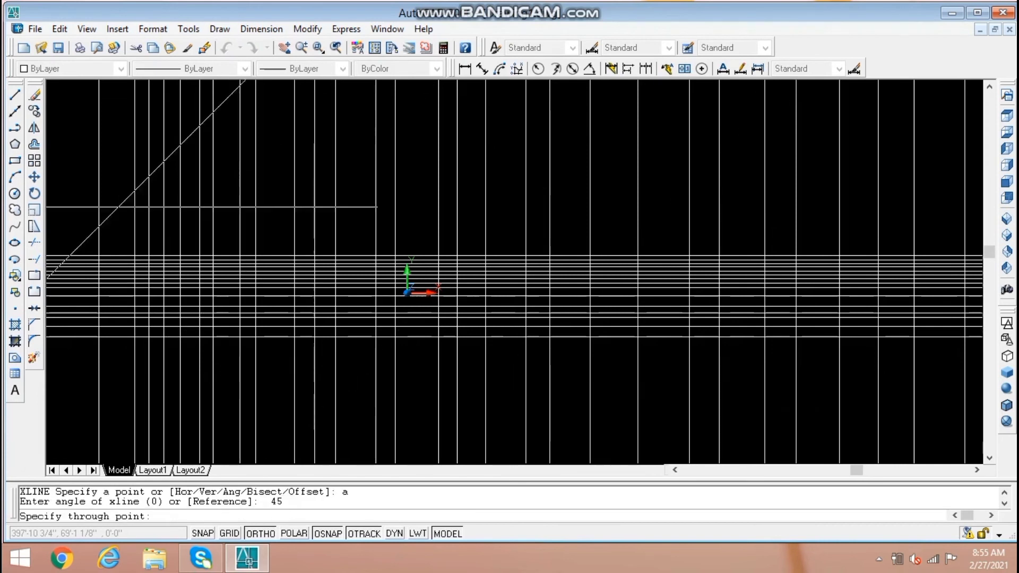
{"action": "left_click", "coordinate": [118, 156]}
{"action": "left_click", "coordinate": [149, 156]}
{"action": "left_click", "coordinate": [237, 155]}
{"action": "left_click", "coordinate": [295, 156]}
{"action": "left_click", "coordinate": [325, 159]}
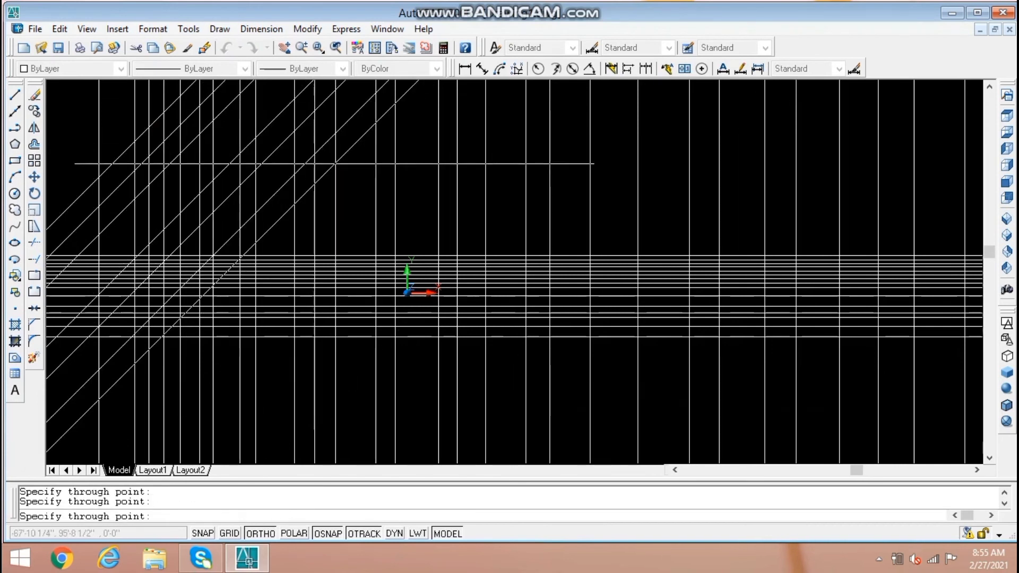
{"action": "left_click", "coordinate": [366, 170]}
Add nine more 45° xlines across the right half and lower right
{"action": "left_click", "coordinate": [436, 196]}
{"action": "left_click", "coordinate": [479, 226]}
{"action": "left_click", "coordinate": [550, 260]}
{"action": "left_click", "coordinate": [590, 276]}
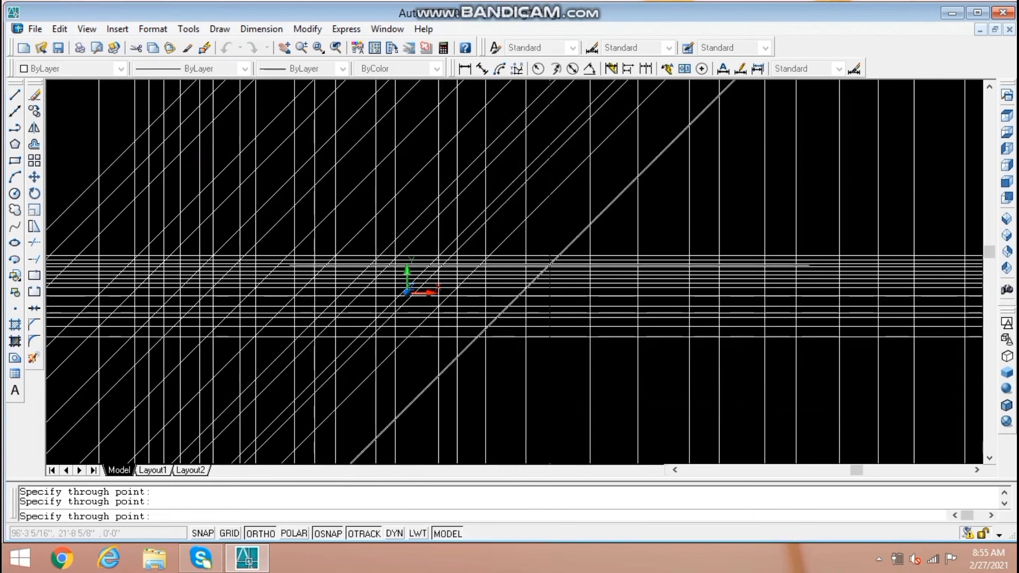
{"action": "left_click", "coordinate": [638, 298]}
{"action": "left_click", "coordinate": [690, 318]}
{"action": "left_click", "coordinate": [735, 336]}
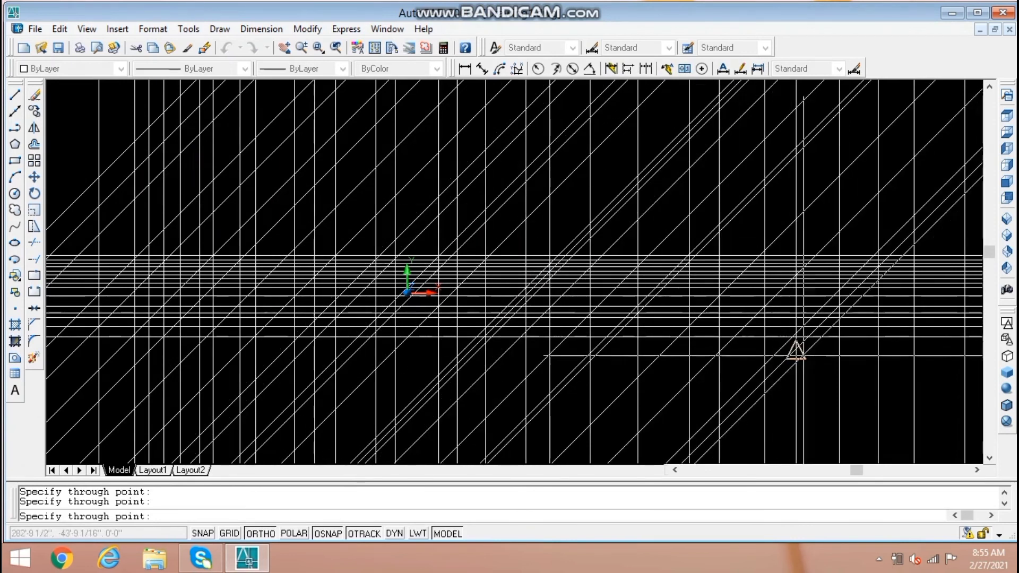
{"action": "left_click", "coordinate": [797, 348]}
{"action": "left_click", "coordinate": [913, 393]}
{"action": "key", "text": "Escape"}
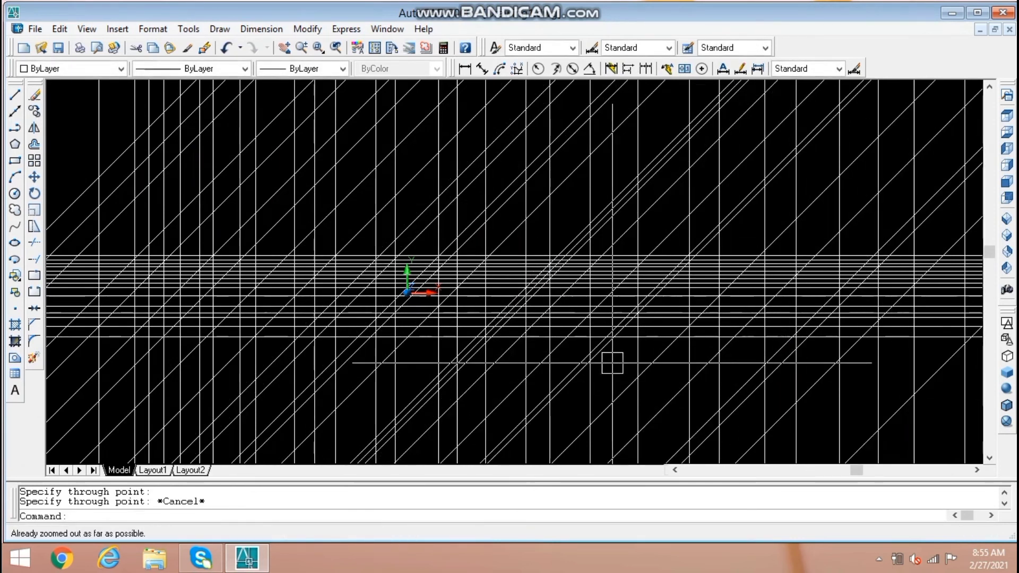
{"action": "mouse_move", "coordinate": [491, 320]}
{"action": "middle_mouse_down"}
{"action": "mouse_move", "coordinate": [645, 320]}
{"action": "mouse_move", "coordinate": [670, 250]}
{"action": "mouse_move", "coordinate": [600, 271]}
{"action": "mouse_move", "coordinate": [398, 234]}
{"action": "mouse_move", "coordinate": [739, 201]}
{"action": "mouse_move", "coordinate": [590, 380]}
{"action": "mouse_move", "coordinate": [708, 155]}
{"action": "mouse_move", "coordinate": [455, 228]}
{"action": "mouse_move", "coordinate": [485, 323]}
{"action": "mouse_move", "coordinate": [148, 242]}
{"action": "mouse_move", "coordinate": [674, 300]}
{"action": "mouse_move", "coordinate": [505, 255]}
{"action": "middle_mouse_up"}
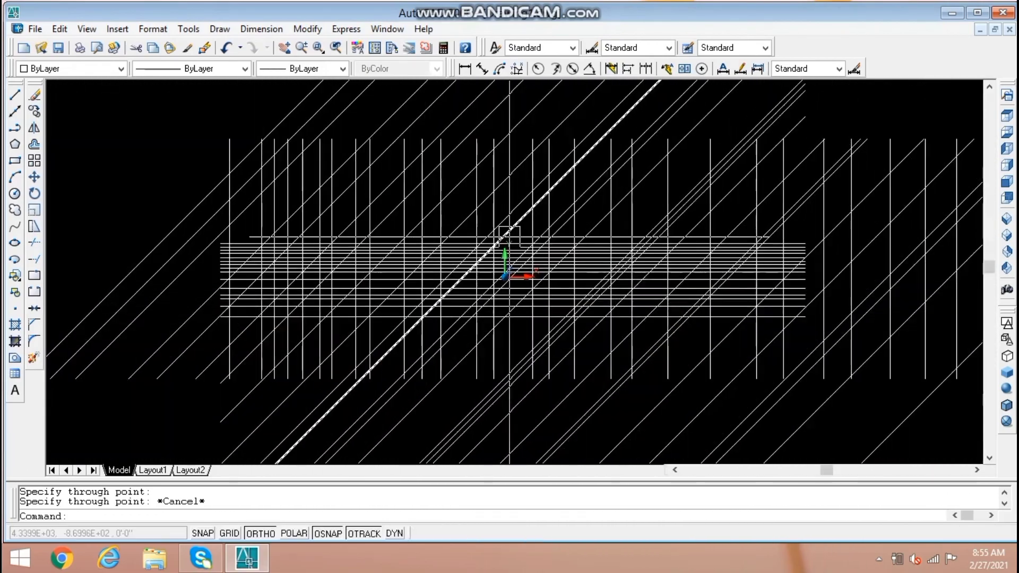
{"action": "scroll", "coordinate": [509, 237], "scroll_direction": "down", "scroll_amount": 2}
{"action": "scroll", "coordinate": [509, 237], "scroll_direction": "up", "scroll_amount": 1}
{"action": "scroll", "coordinate": [510, 237], "scroll_direction": "down", "scroll_amount": 1}
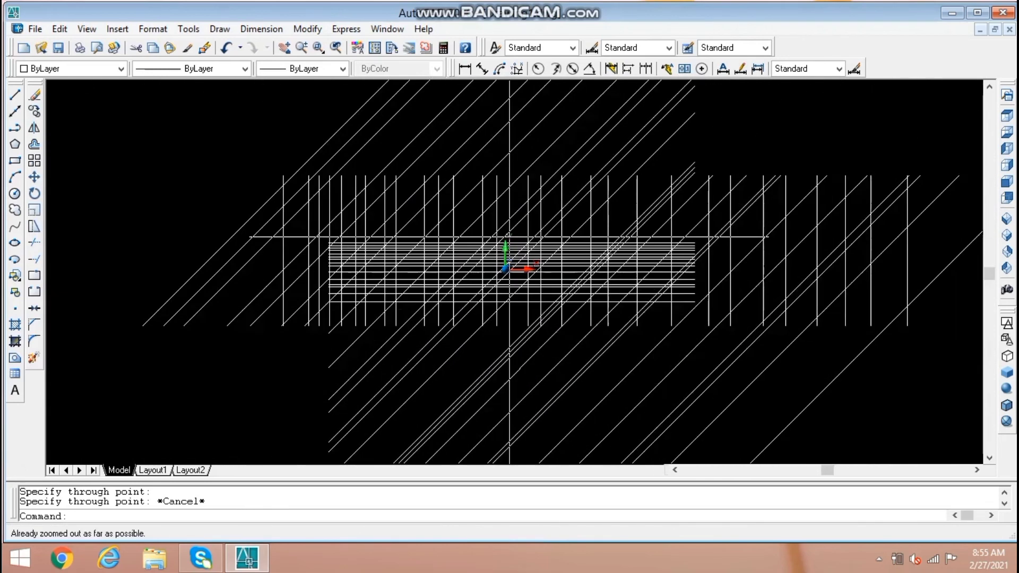
{"action": "scroll", "coordinate": [509, 237], "scroll_direction": "up", "scroll_amount": 1}
{"action": "scroll", "coordinate": [510, 236], "scroll_direction": "down", "scroll_amount": 1}
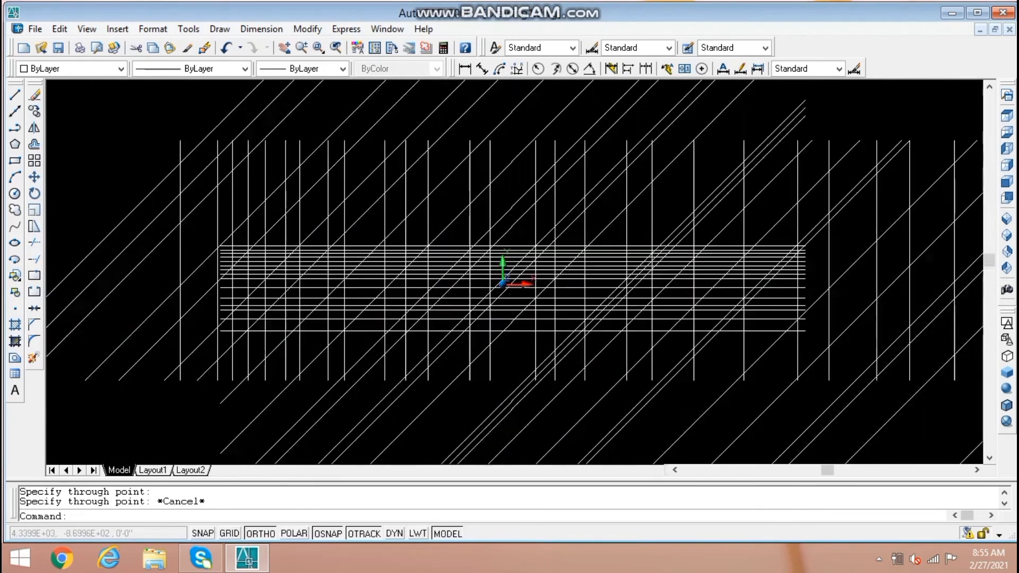
{"action": "scroll", "coordinate": [509, 237], "scroll_direction": "down", "scroll_amount": 1}
{"action": "scroll", "coordinate": [510, 236], "scroll_direction": "up", "scroll_amount": 1}
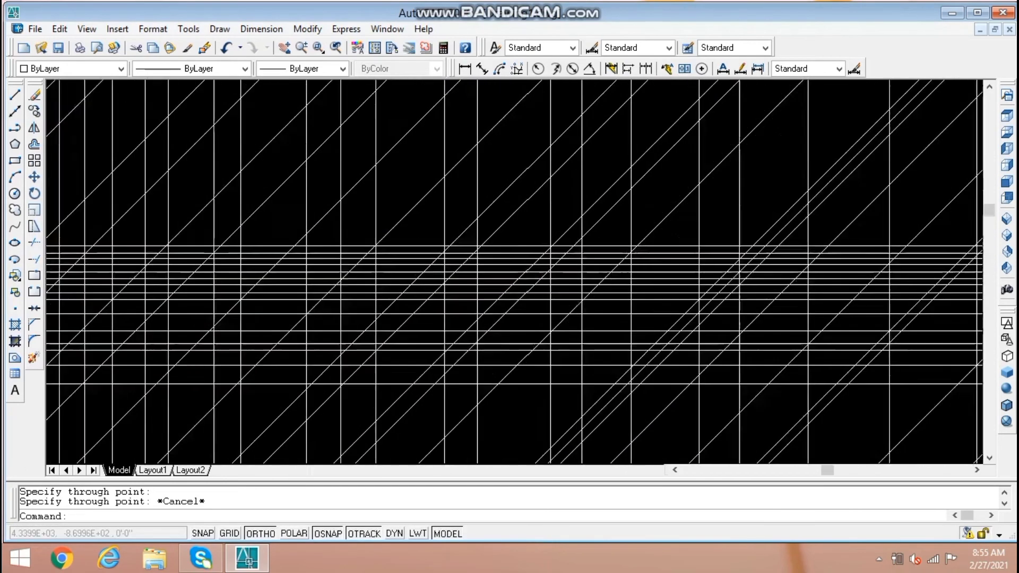
{"action": "scroll", "coordinate": [509, 237], "scroll_direction": "up", "scroll_amount": 1}
{"action": "scroll", "coordinate": [509, 237], "scroll_direction": "down", "scroll_amount": 2}
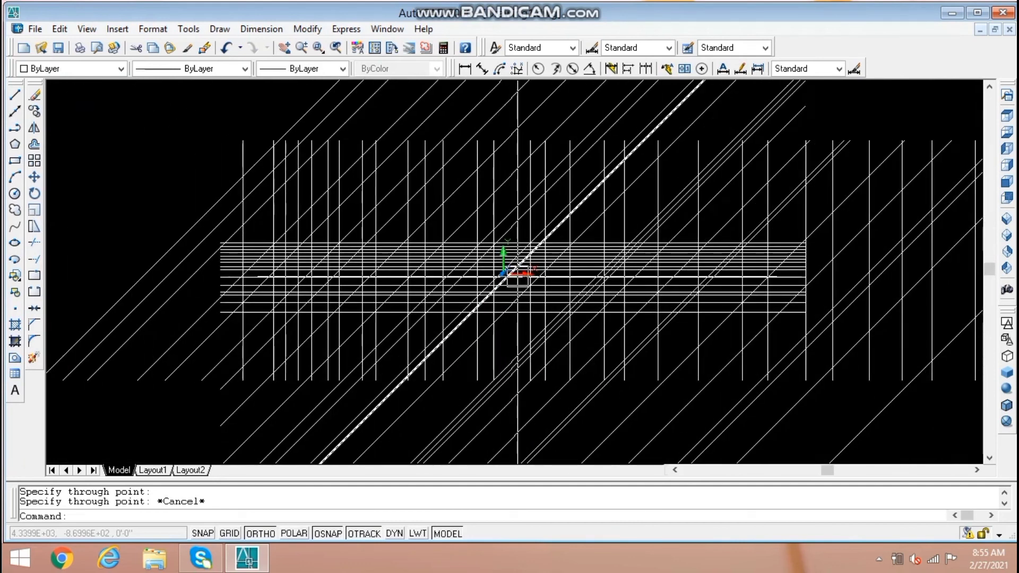
{"action": "middle_click", "coordinate": [517, 276]}
{"action": "mouse_move", "coordinate": [518, 276]}
{"action": "middle_mouse_down"}
{"action": "mouse_move", "coordinate": [596, 273]}
{"action": "mouse_move", "coordinate": [183, 239]}
{"action": "mouse_move", "coordinate": [387, 325]}
{"action": "mouse_move", "coordinate": [820, 326]}
{"action": "mouse_move", "coordinate": [464, 287]}
{"action": "middle_mouse_up"}
{"action": "scroll", "coordinate": [464, 287], "scroll_direction": "down", "scroll_amount": 2}
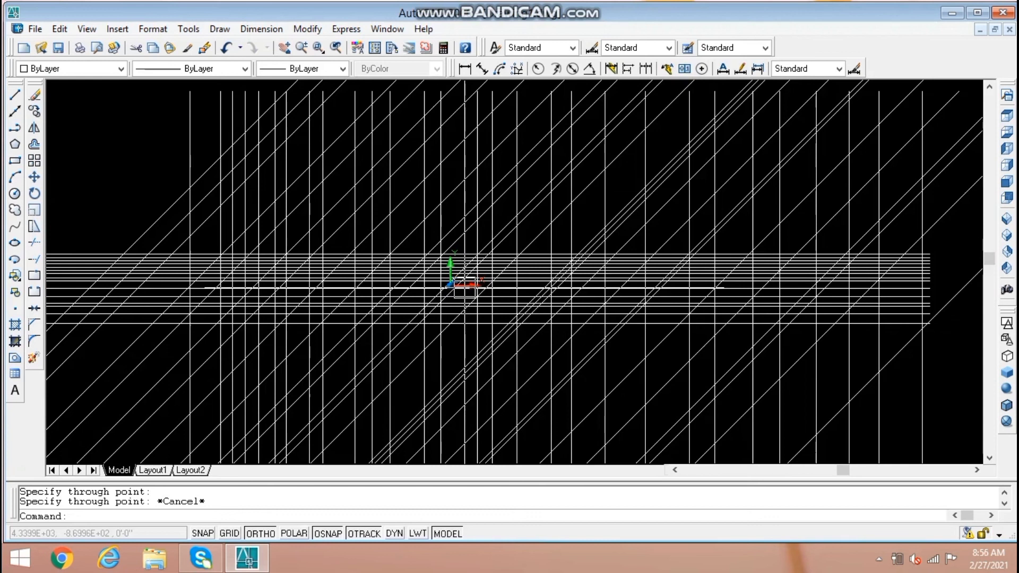
{"action": "key", "text": "Escape"}
{"action": "key", "text": "Escape"}
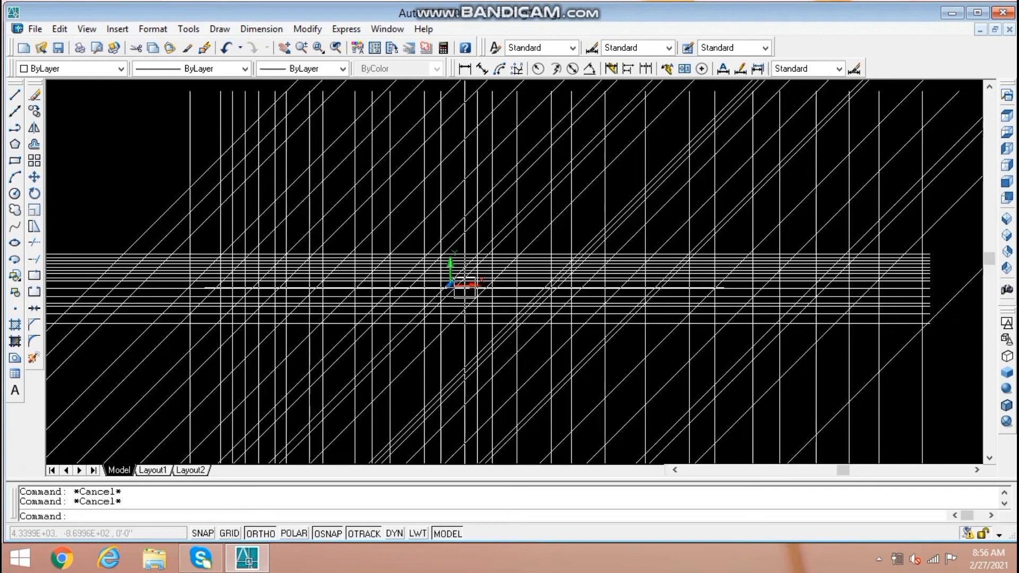
Erase all objects in the drawing with E and ALL
{"action": "type", "text": "e"}
{"action": "key", "text": "Return"}
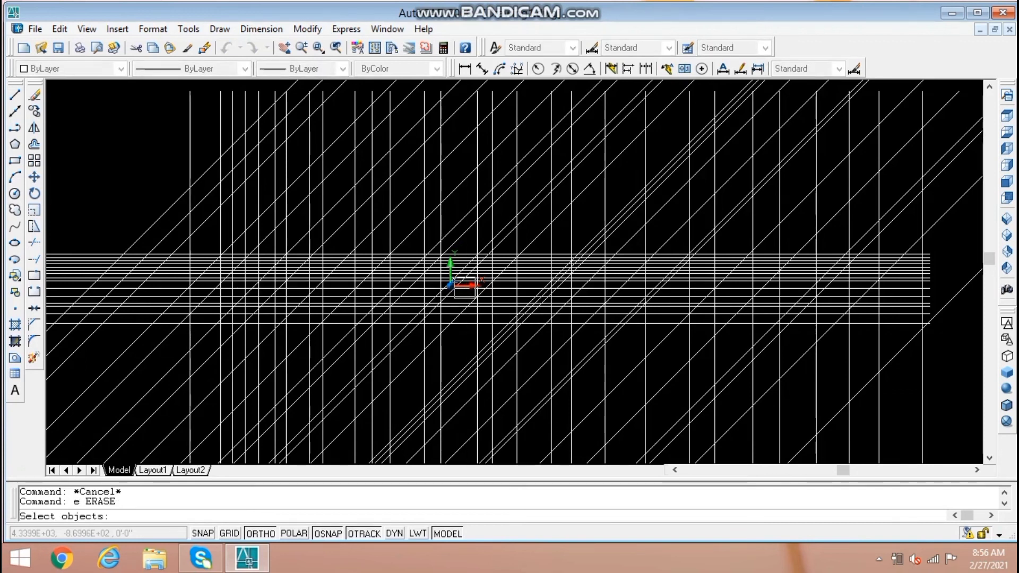
{"action": "type", "text": "all"}
{"action": "key", "text": "Return"}
{"action": "key", "text": "Return"}
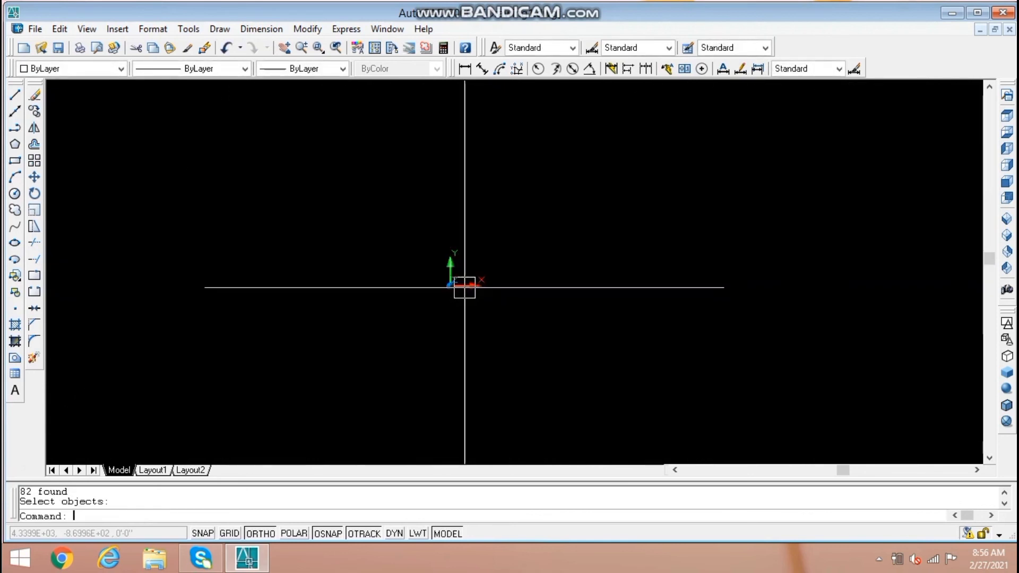
Undo the erase, then erase all 82 construction lines again
{"action": "key", "text": "ctrl+z"}
{"action": "type", "text": "e"}
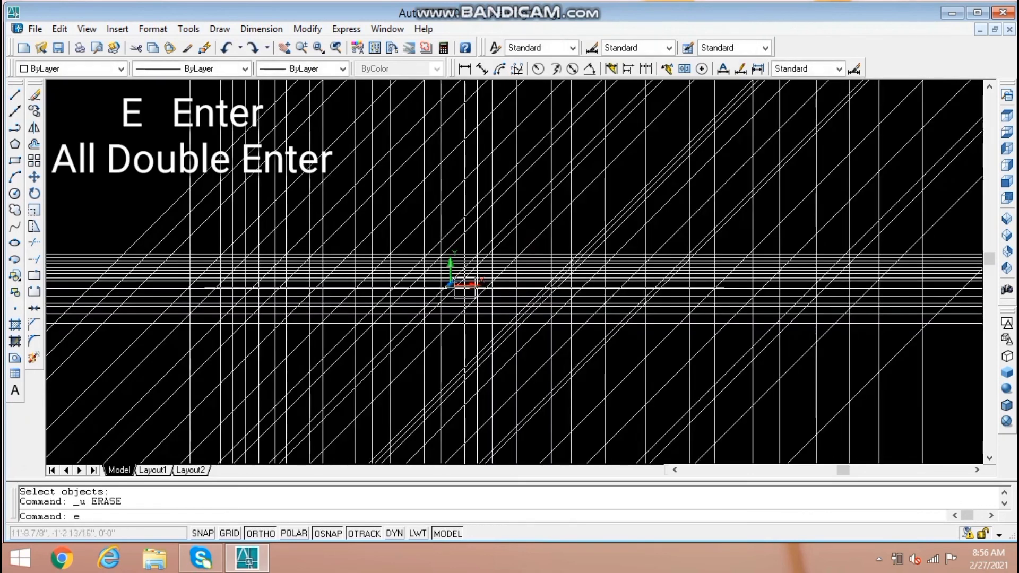
{"action": "key", "text": "Return"}
{"action": "type", "text": "a"}
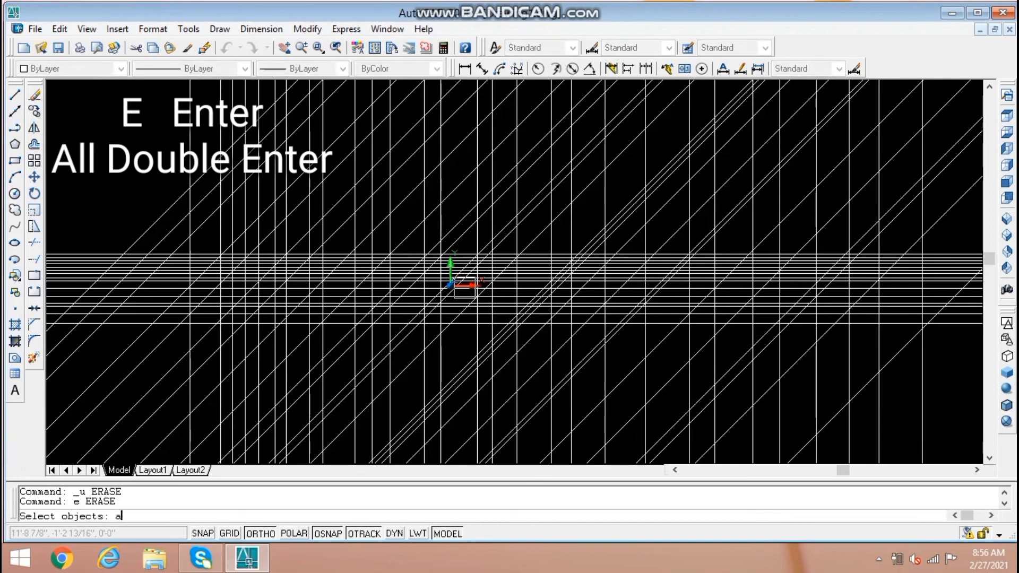
{"action": "type", "text": "ll"}
{"action": "key", "text": "Return"}
{"action": "key", "text": "Return"}
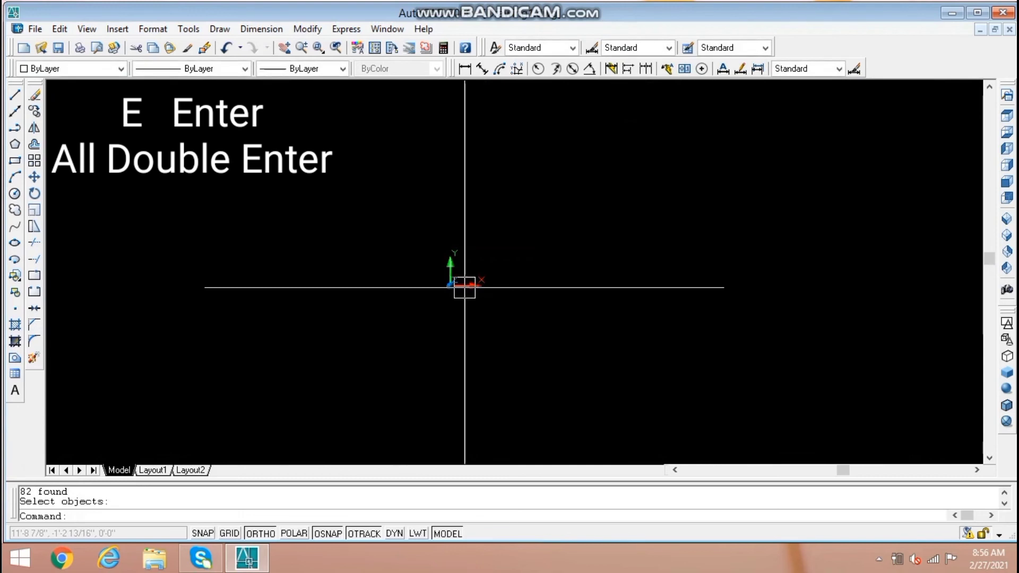